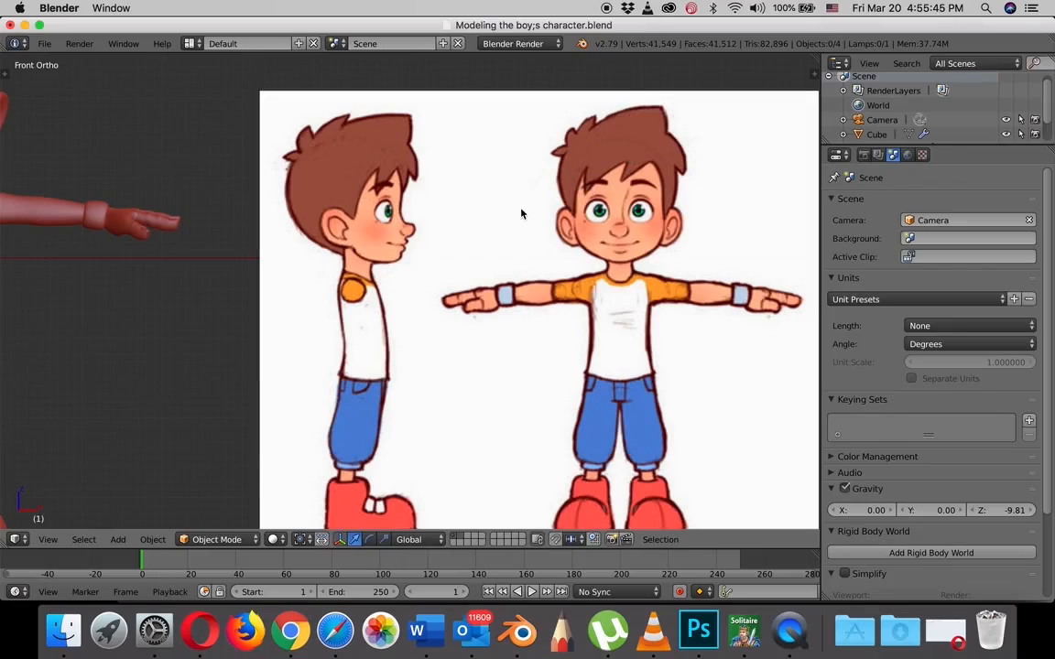
Examine the boy's body model from the front alongside the character reference image.
scroll(408, 248, down, 3)
shift+middle_drag(306, 263, 537, 247)
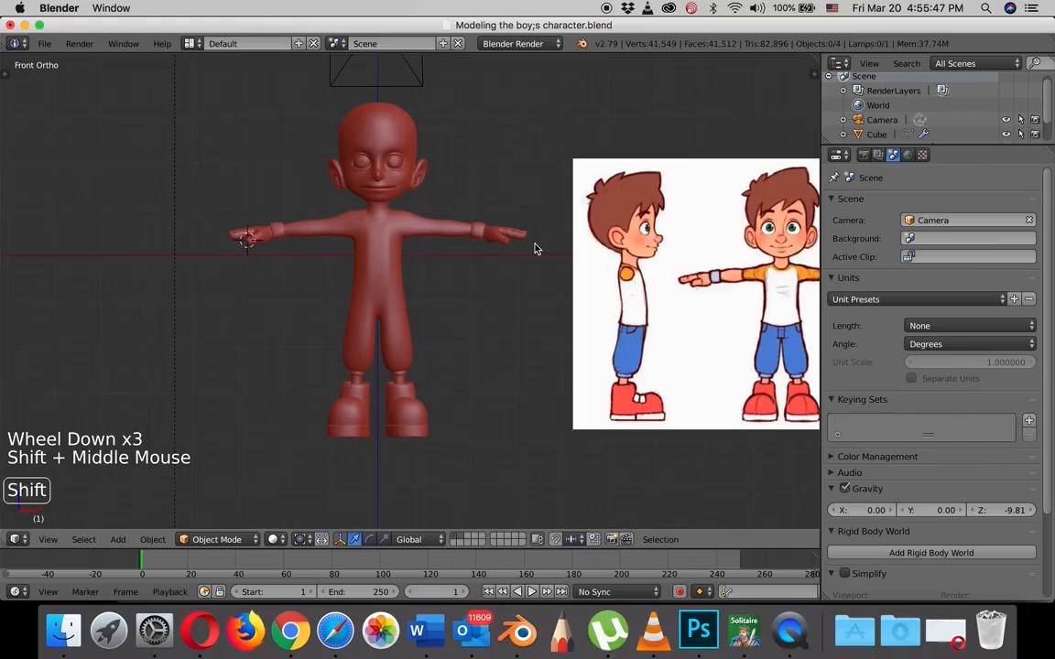
right_click(367, 224)
scroll(403, 214, up, 3)
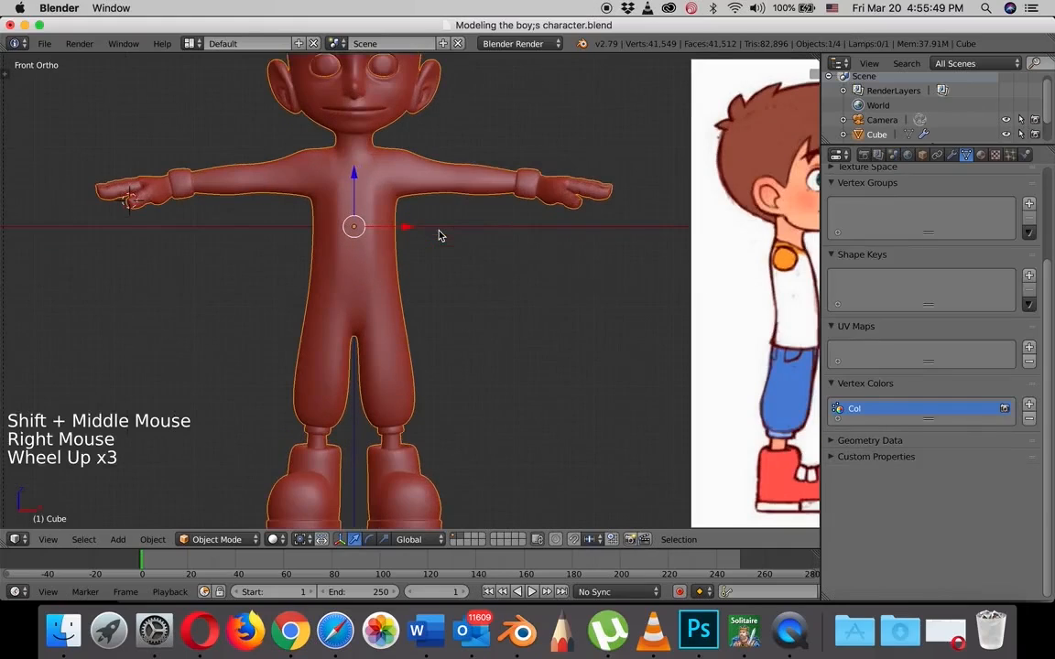
shift+middle_drag(434, 208, 464, 256)
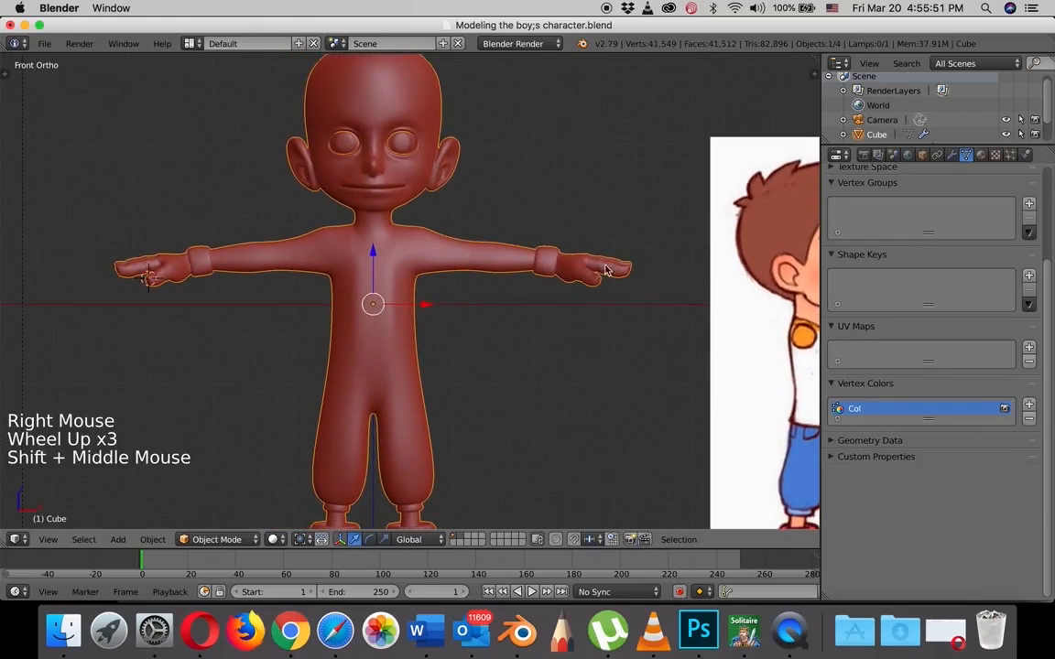
scroll(538, 286, down, 1)
scroll(538, 285, down, 1)
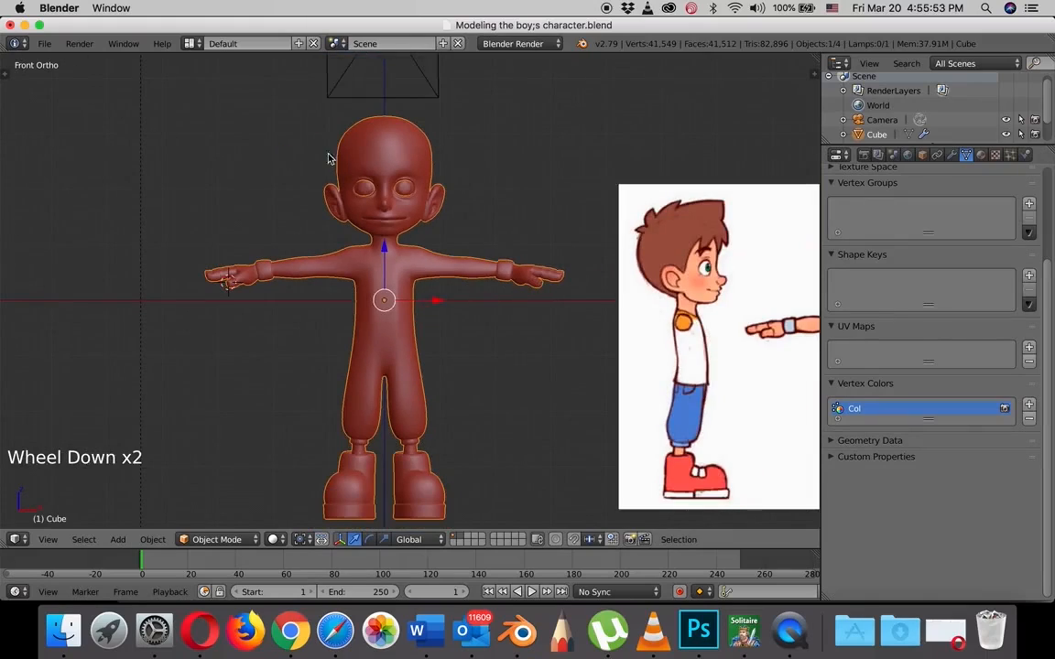
scroll(430, 213, up, 3)
scroll(432, 220, down, 3)
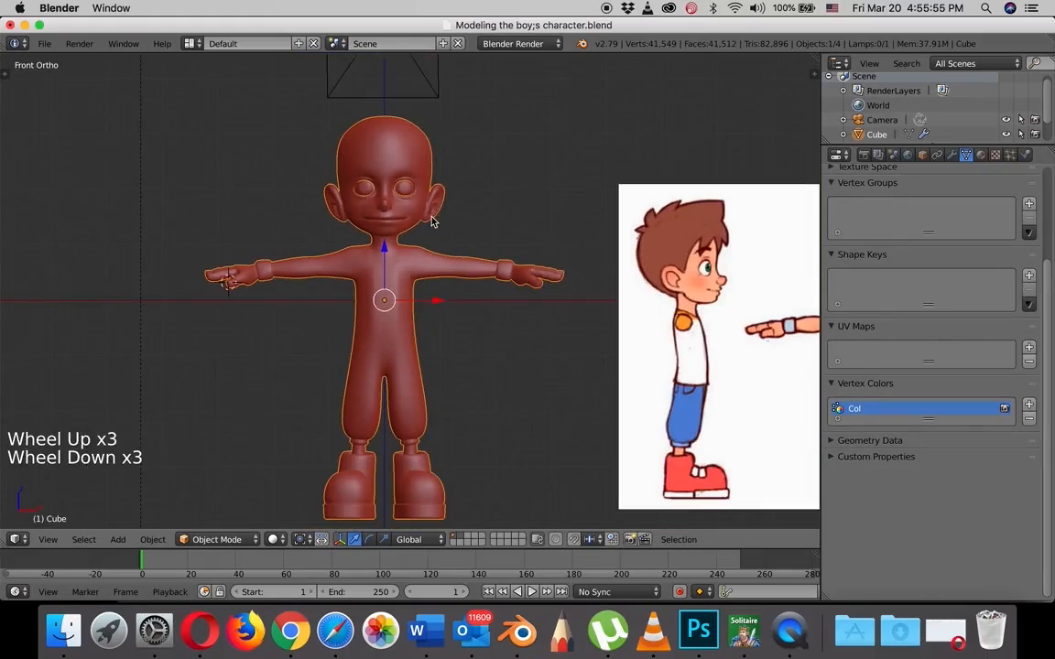
scroll(441, 225, down, 1)
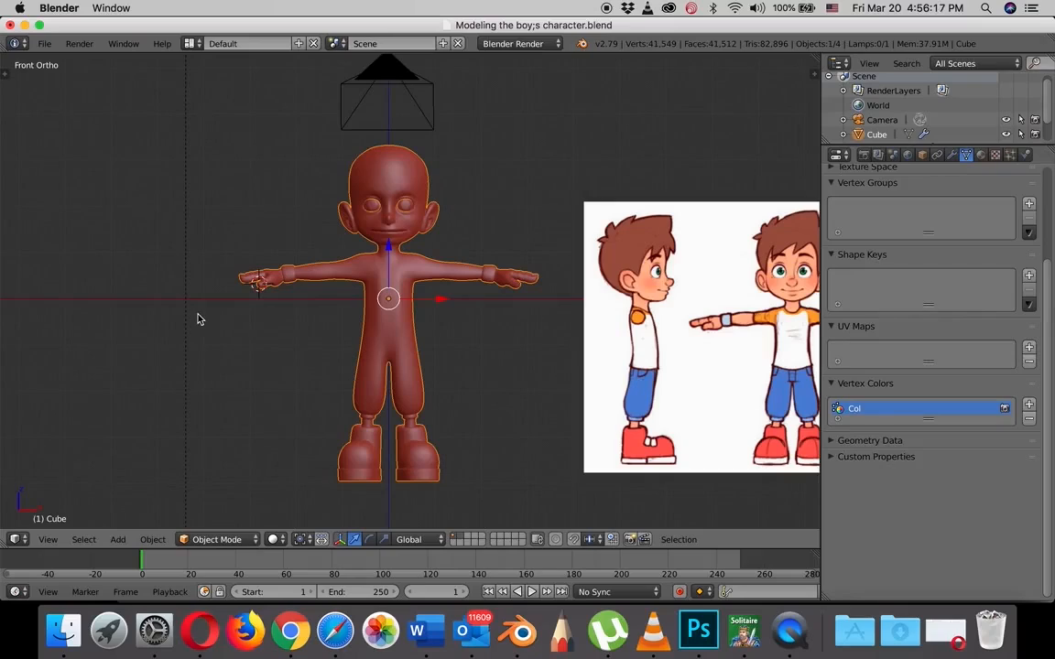
Add a Bezier curve at the 3D cursor while in the top orthographic view.
key(KP_7)
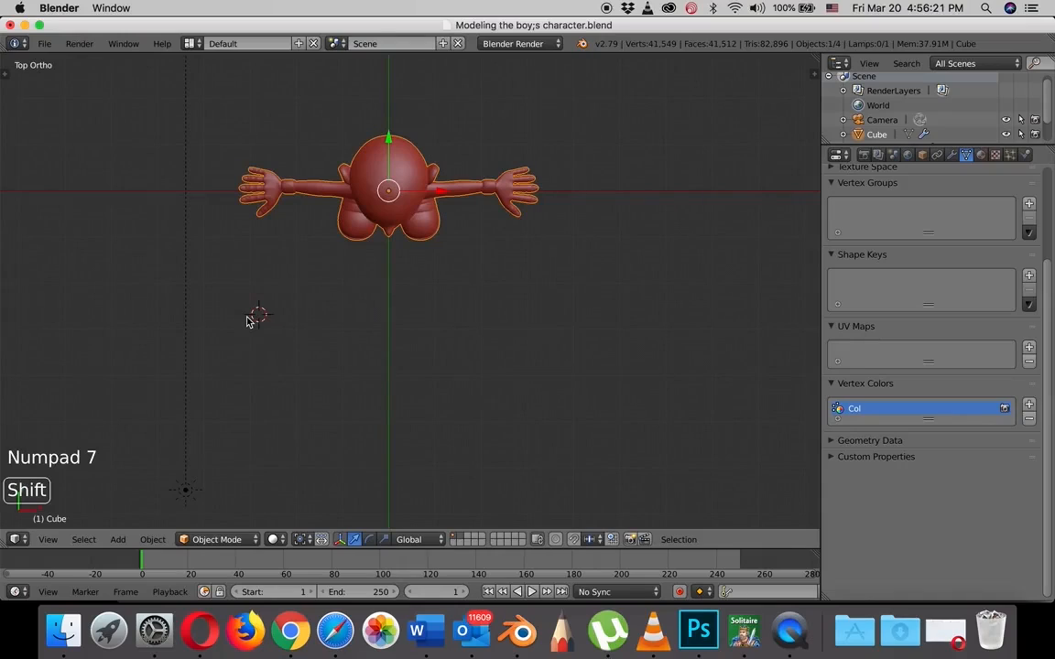
key(shift+a)
mouse_move(247, 321)
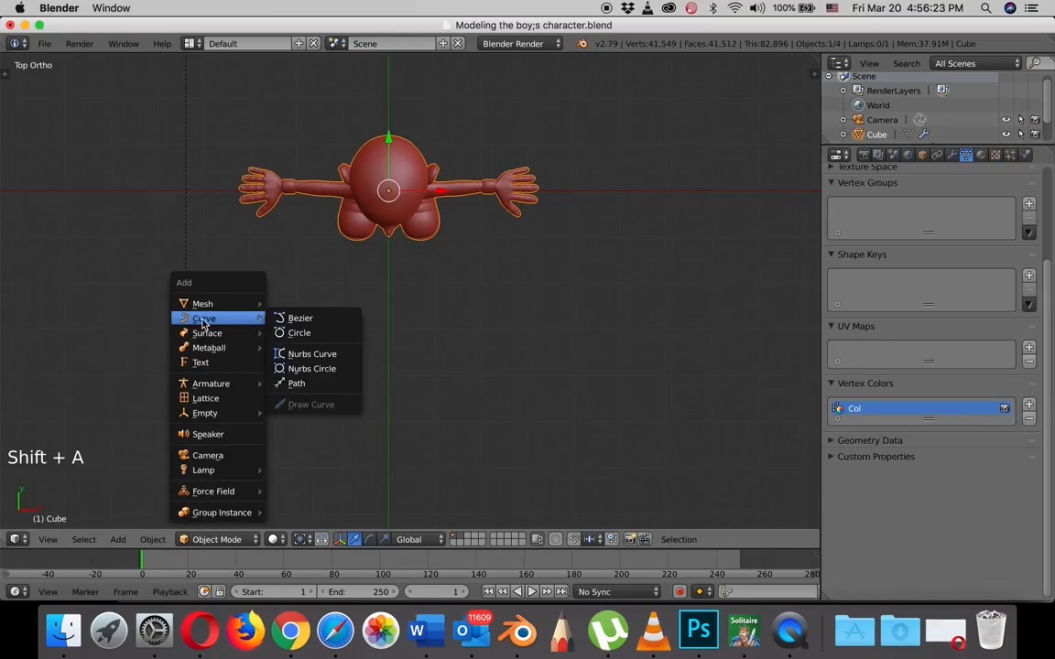
click(284, 320)
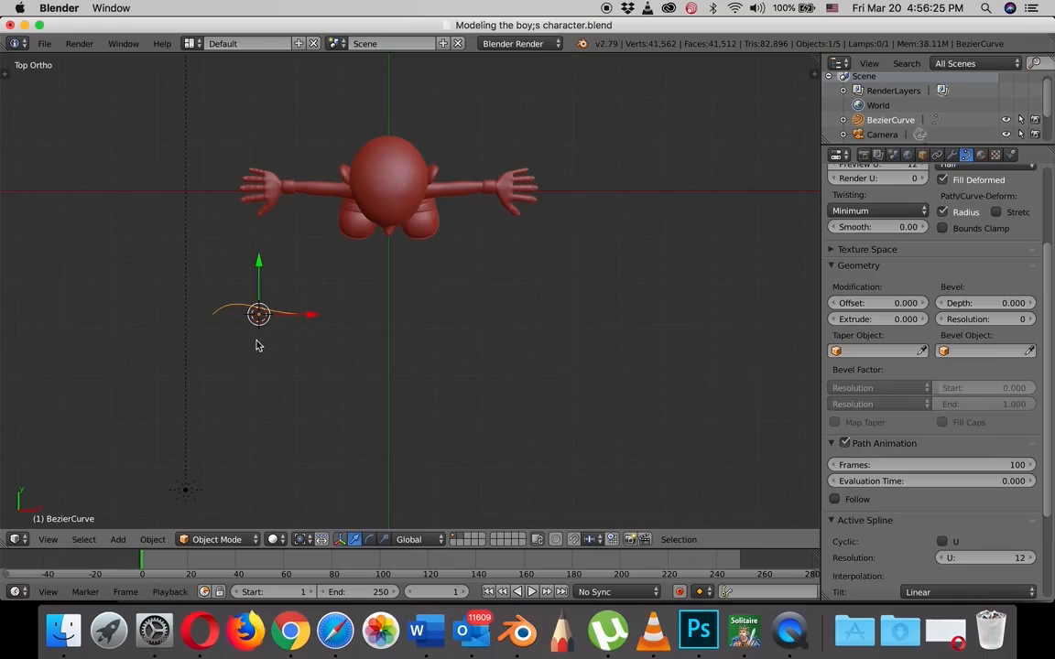
In Edit Mode, rotate the control point at the curve's +X end by about -33 degrees to form an S-shaped curve.
scroll(261, 340, up, 5)
scroll(261, 340, down, 3)
shift+middle_drag(228, 334, 358, 327)
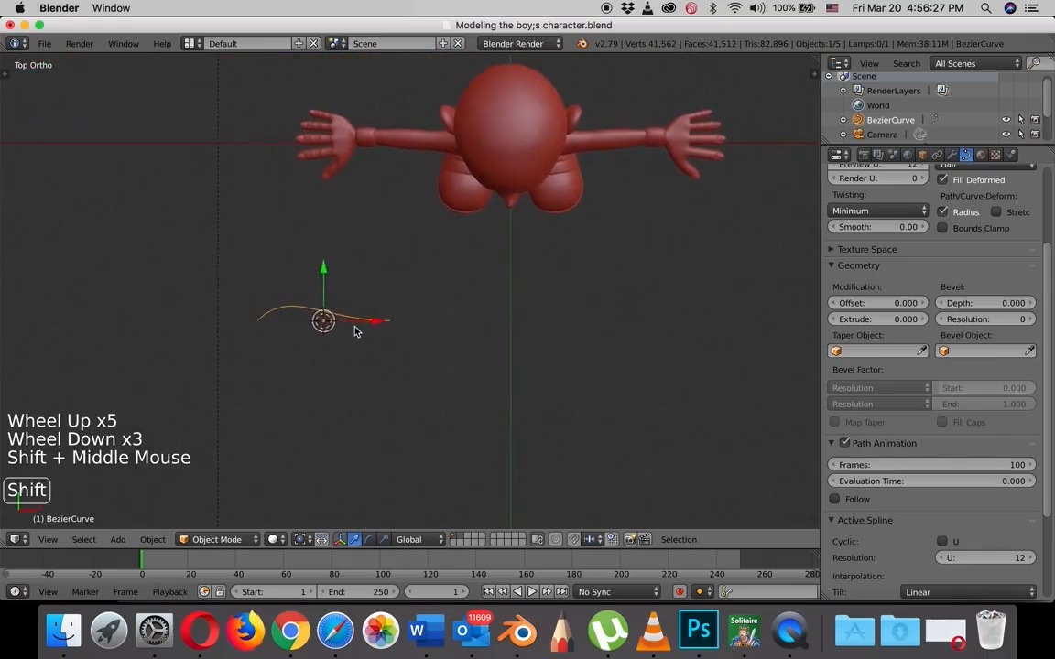
scroll(353, 329, up, 3)
scroll(354, 330, up, 1)
scroll(354, 328, down, 3)
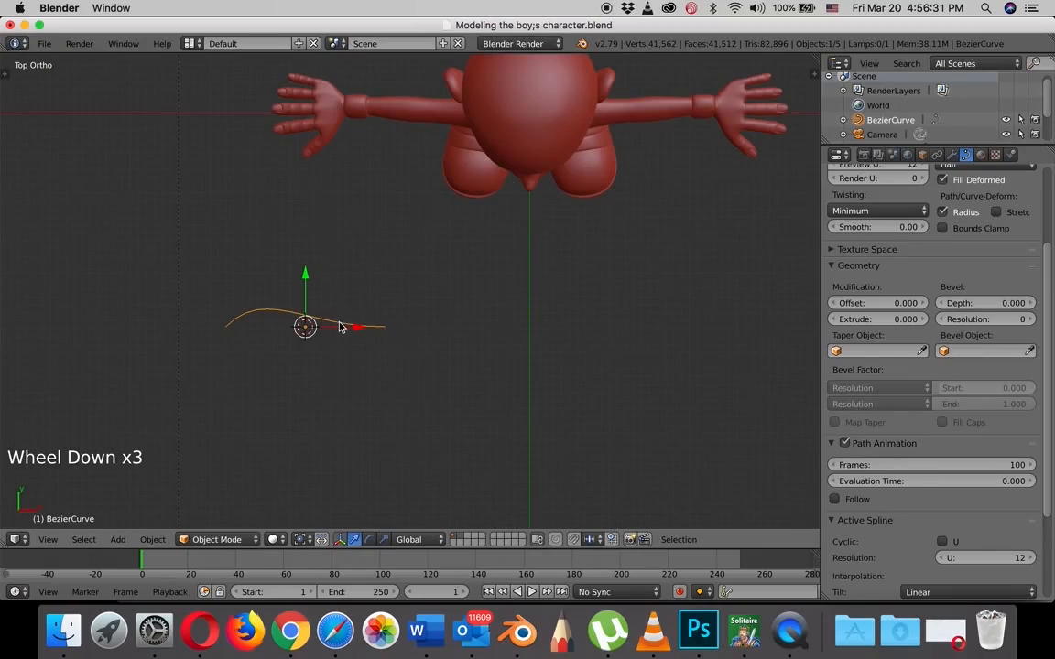
key(Tab)
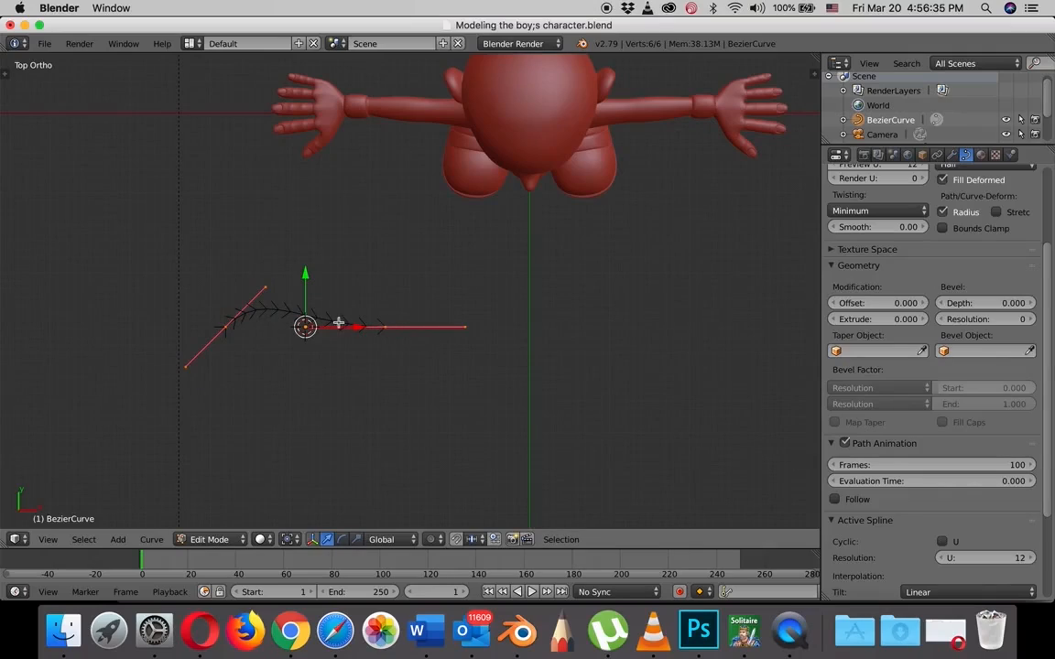
right_click(380, 326)
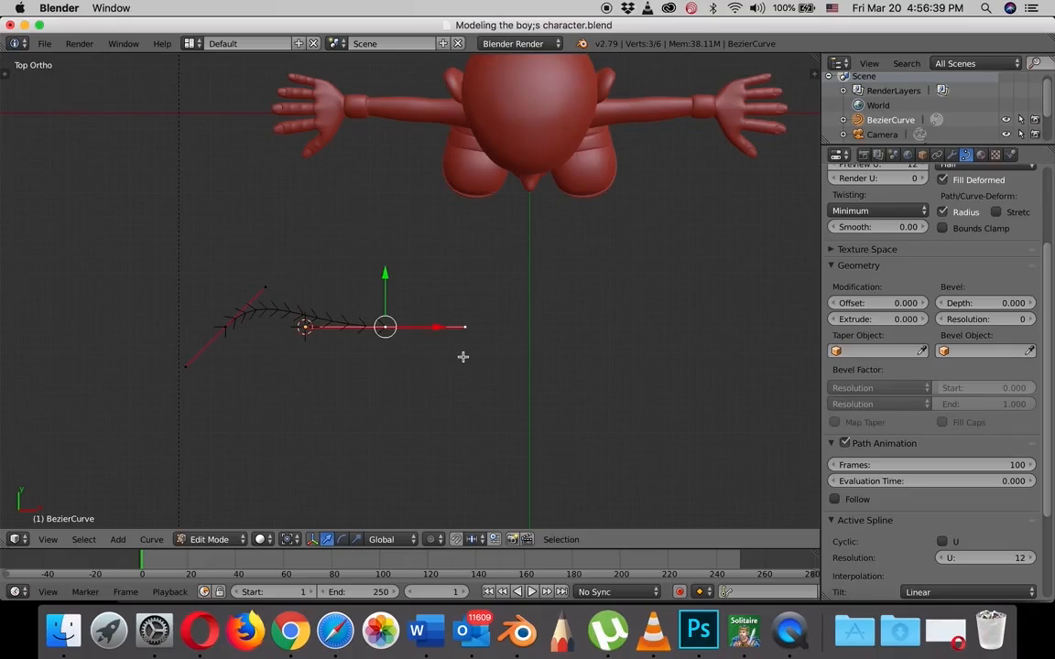
key(r)
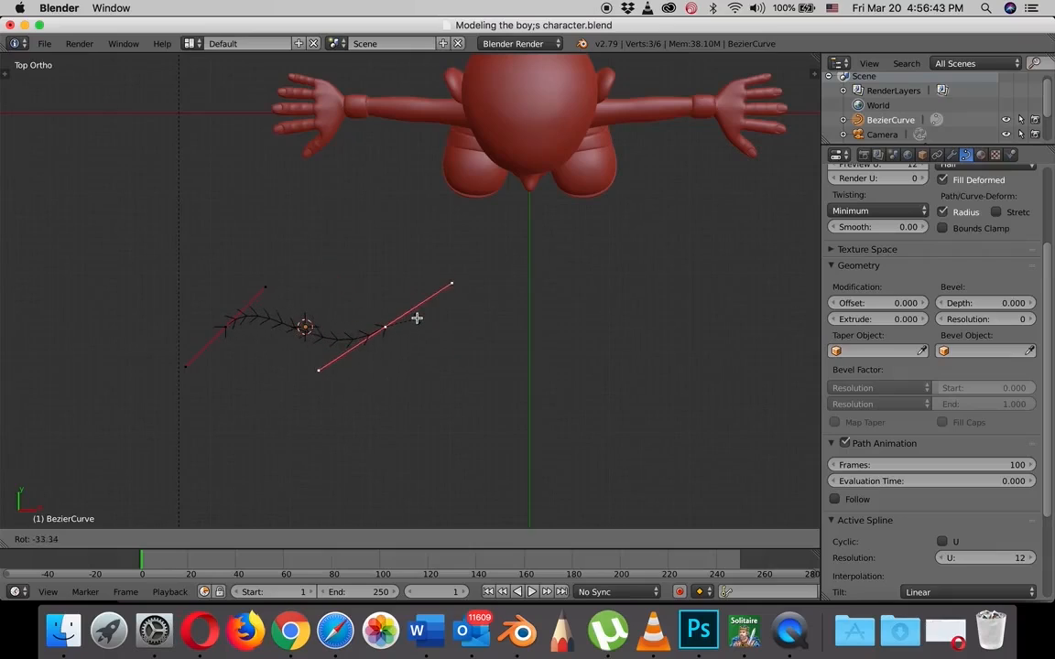
click(416, 318)
Lengthen the curve by moving its rotated end point farther outward along the X axis.
key(g)
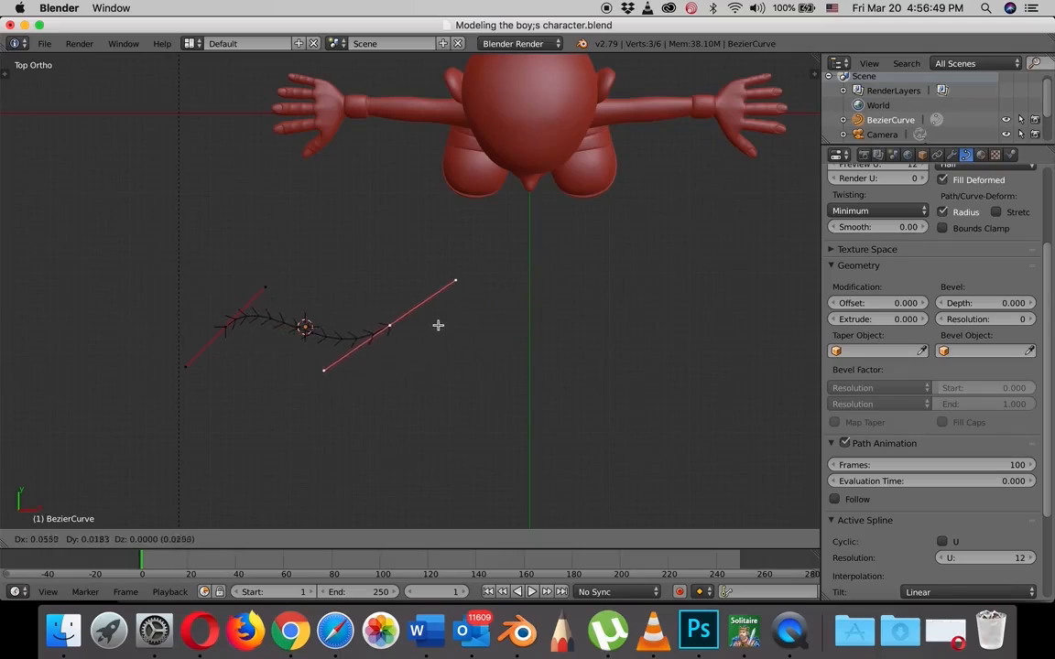
right_click(490, 324)
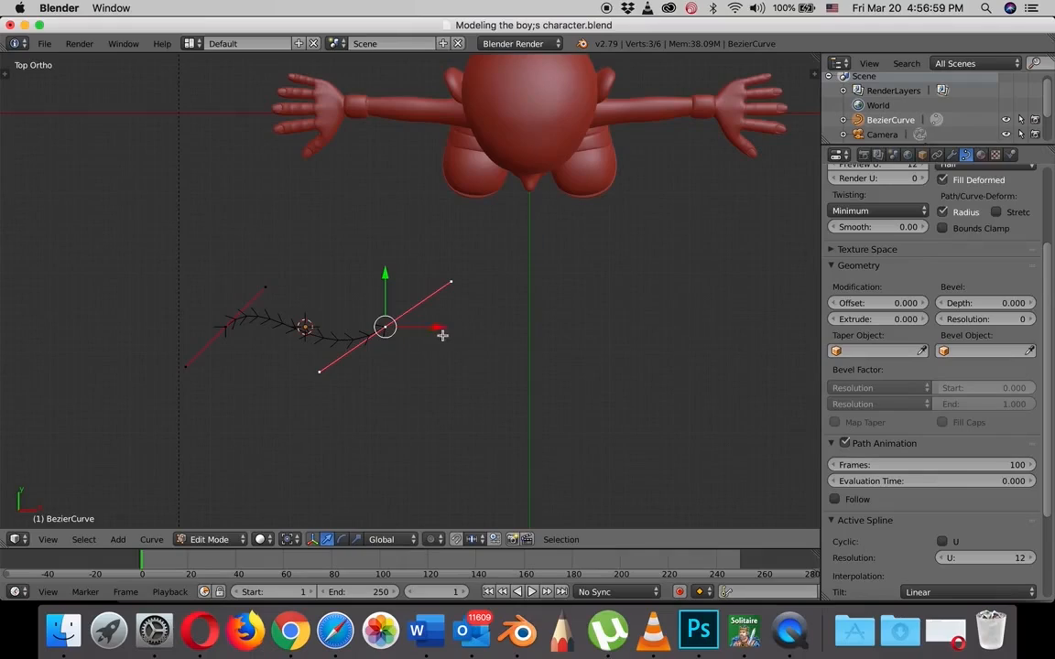
drag(442, 335, 494, 332)
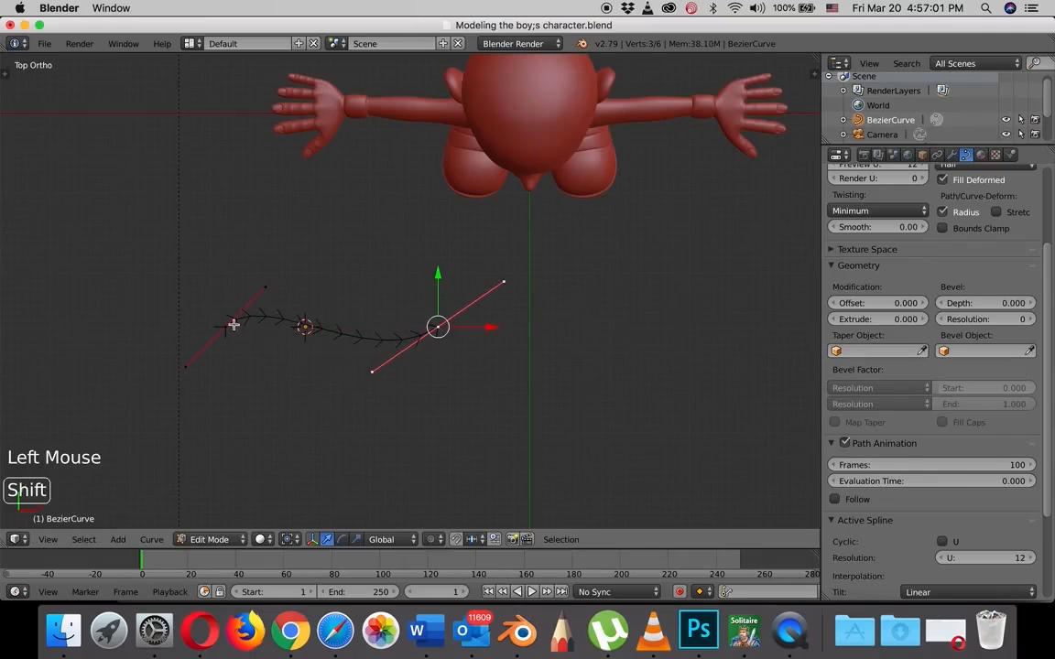
Try subdividing the curve between its end points and rotating the new middle point about -57 degrees, and undo both changes.
shift+right_click(226, 325)
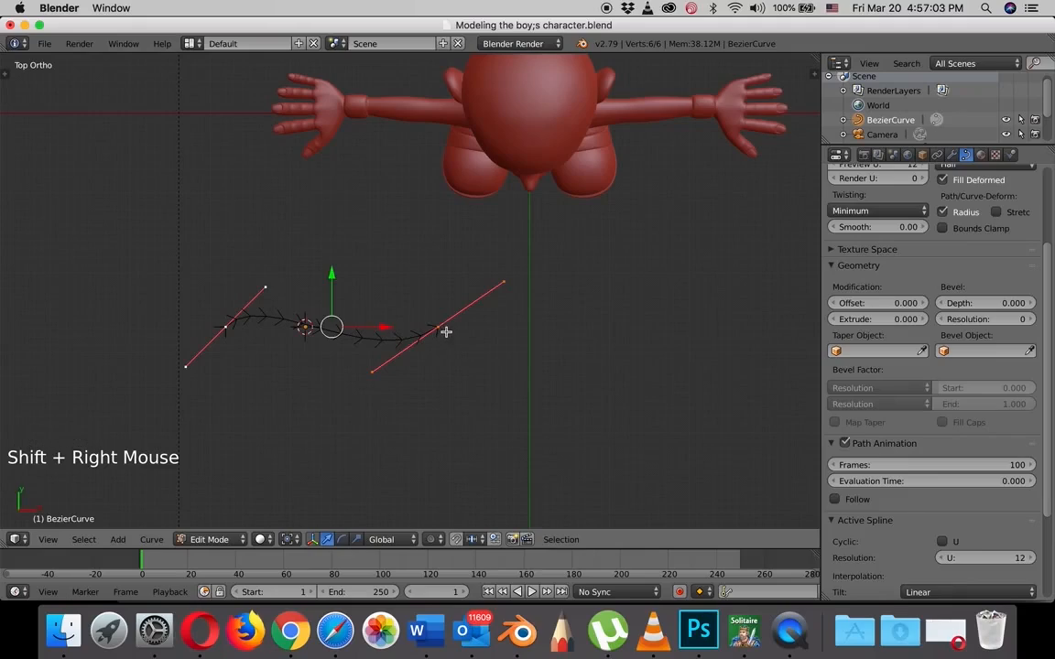
key(w)
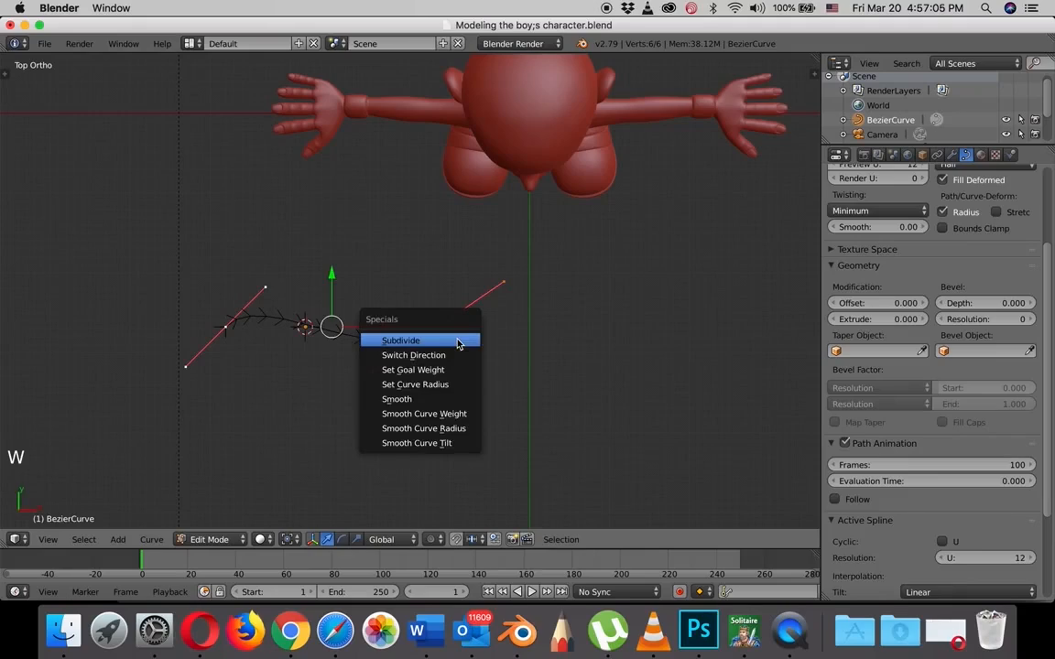
click(408, 340)
right_click(322, 336)
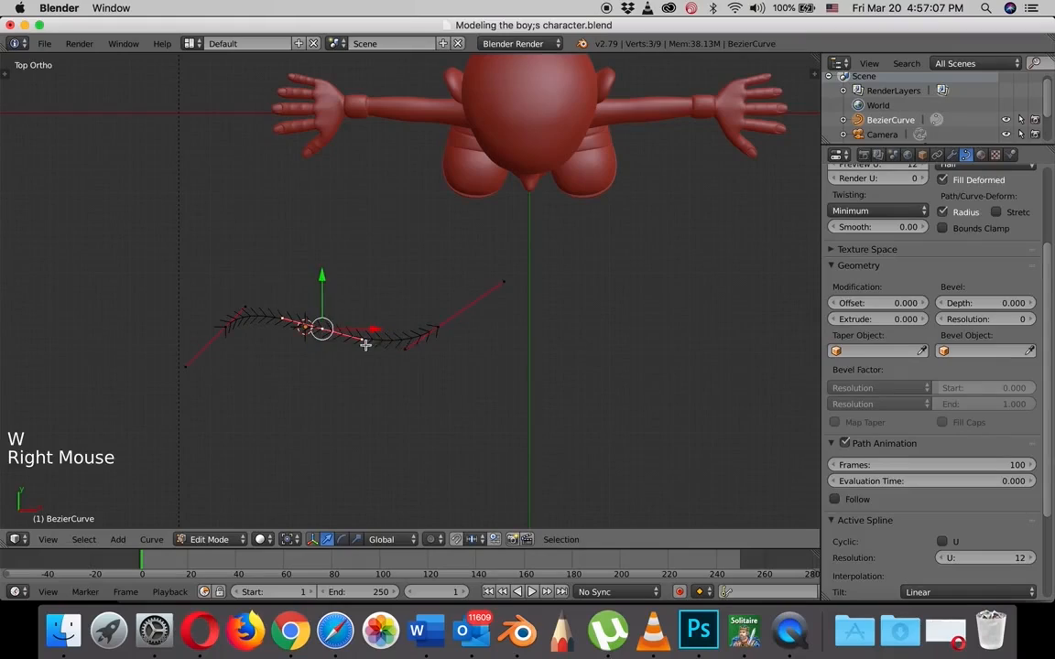
key(r)
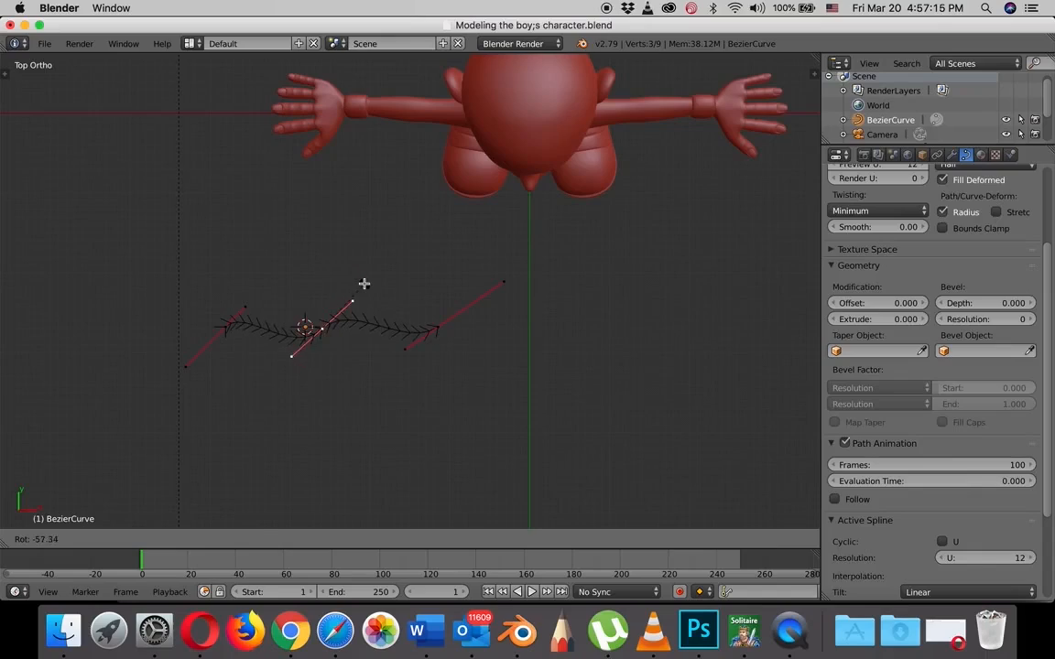
click(364, 284)
key(super+z)
key(super+z)
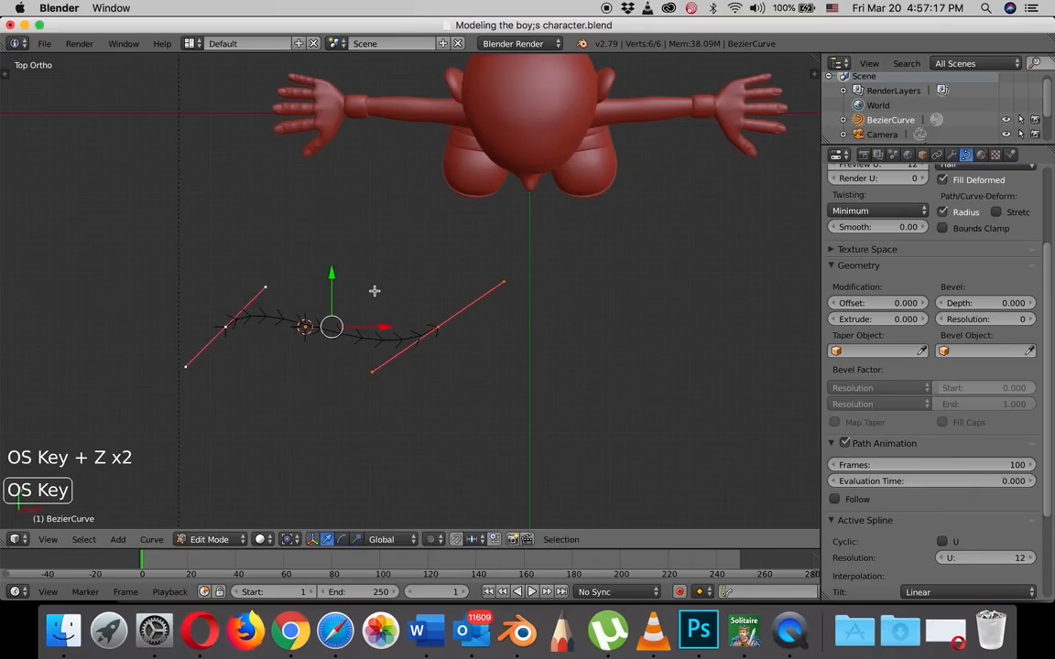
Return to Object Mode and rename the curve's data block to Bez_hair_lock.
key(Tab)
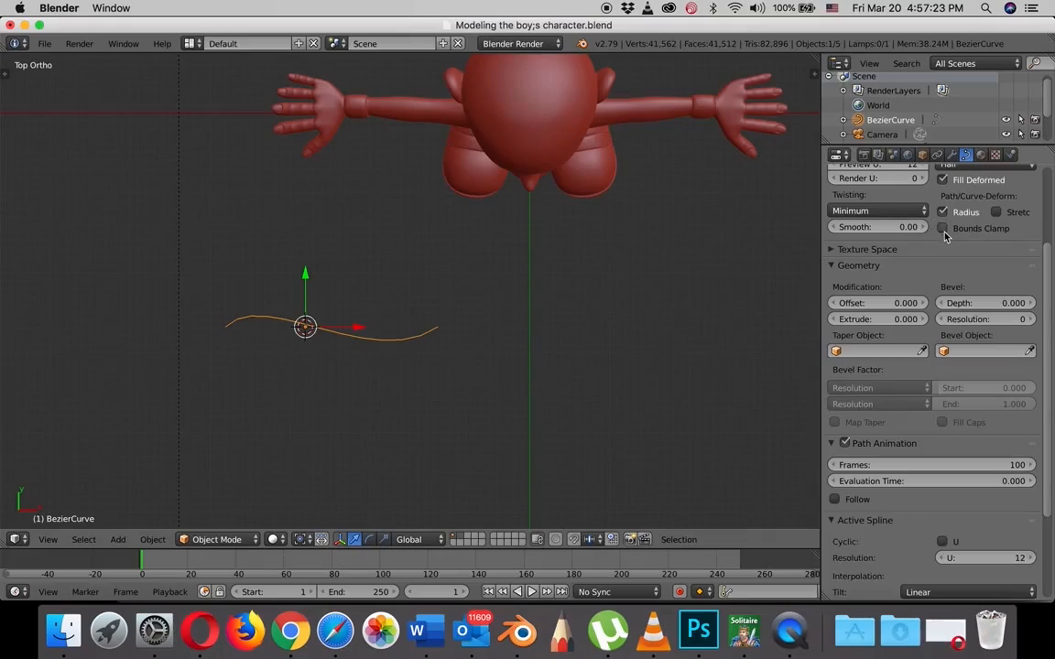
scroll(947, 236, up, 5)
scroll(944, 234, up, 8)
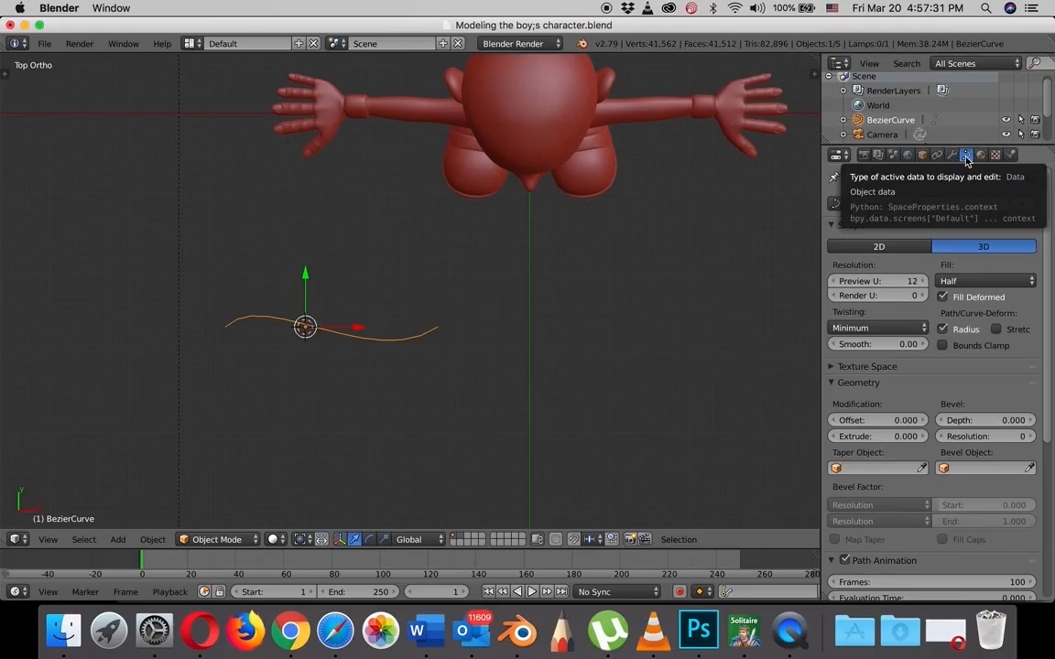
click(884, 205)
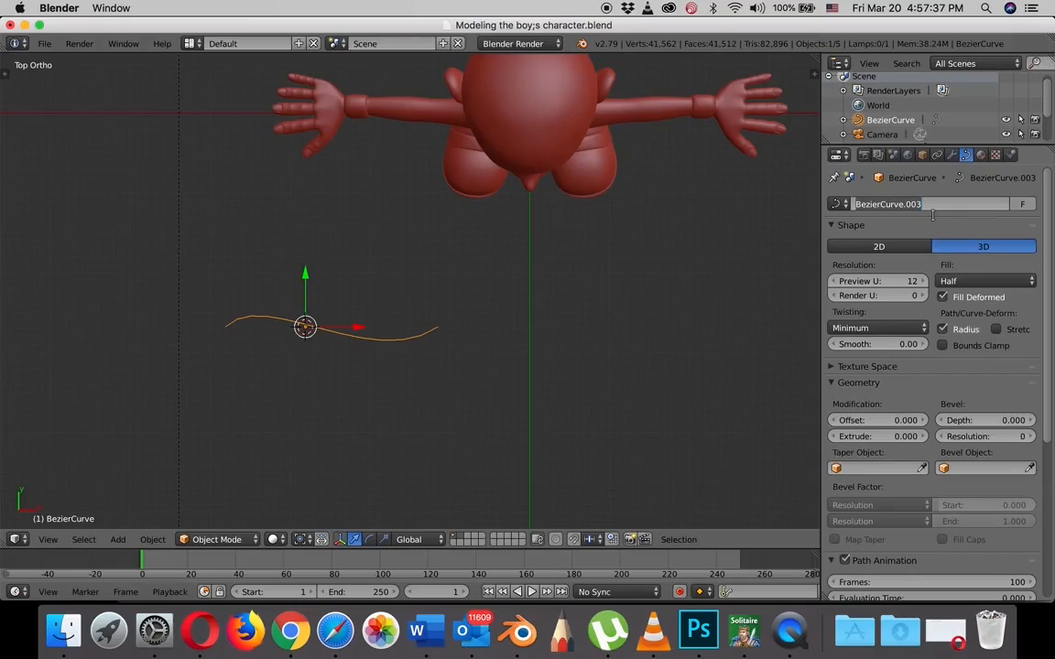
text(Bez)
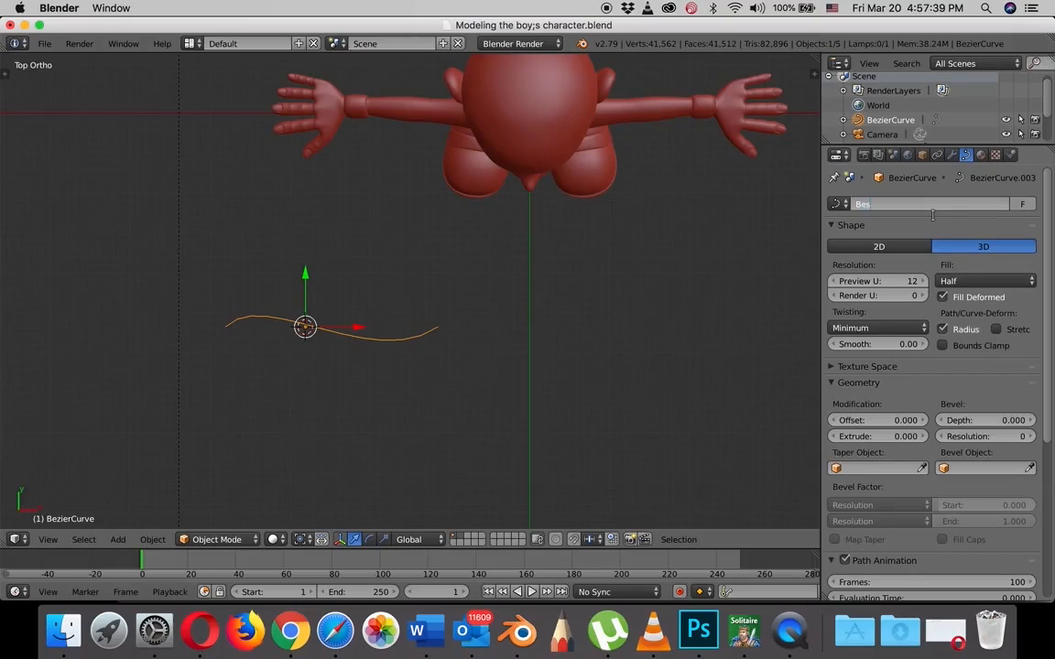
key(shift)
key(shift)
key(Return)
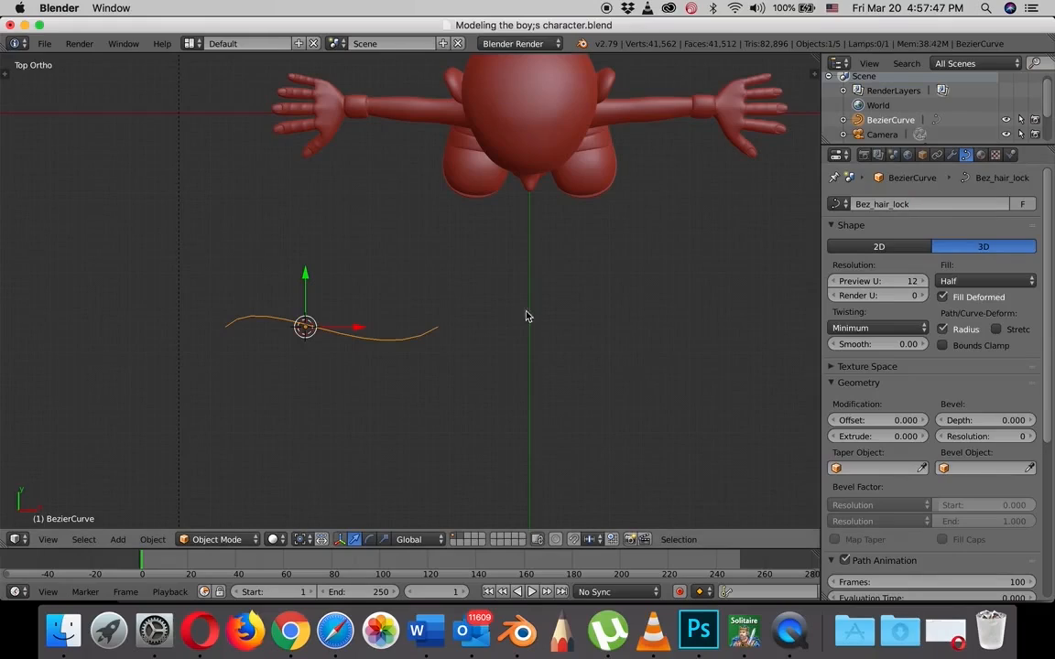
Rename the curve object itself to Bez_Lock in its object properties.
click(922, 155)
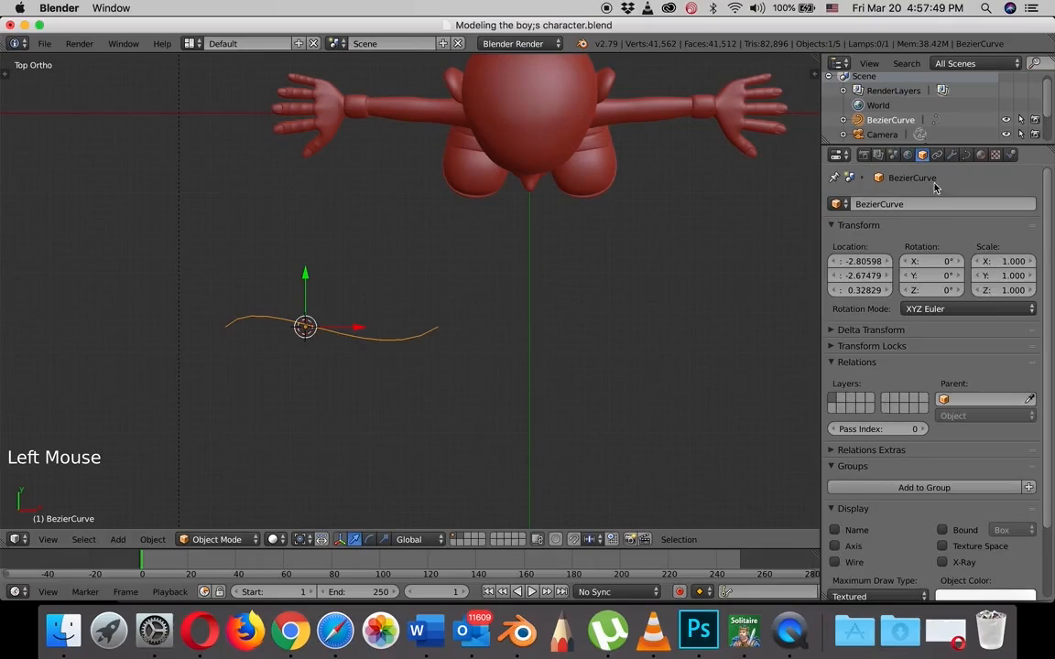
click(981, 155)
click(966, 155)
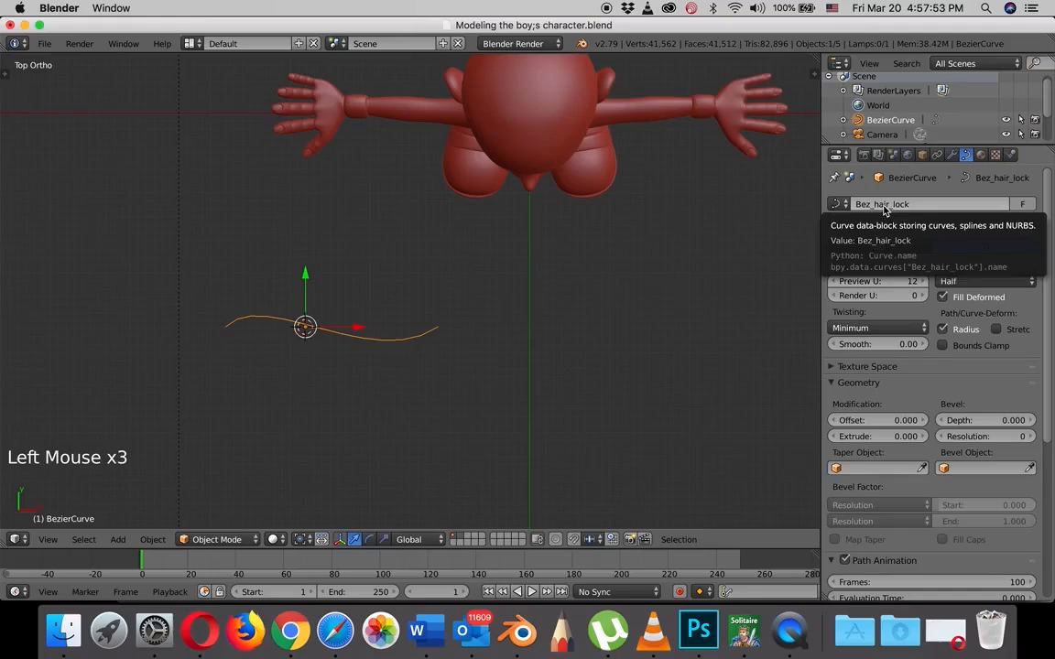
click(924, 156)
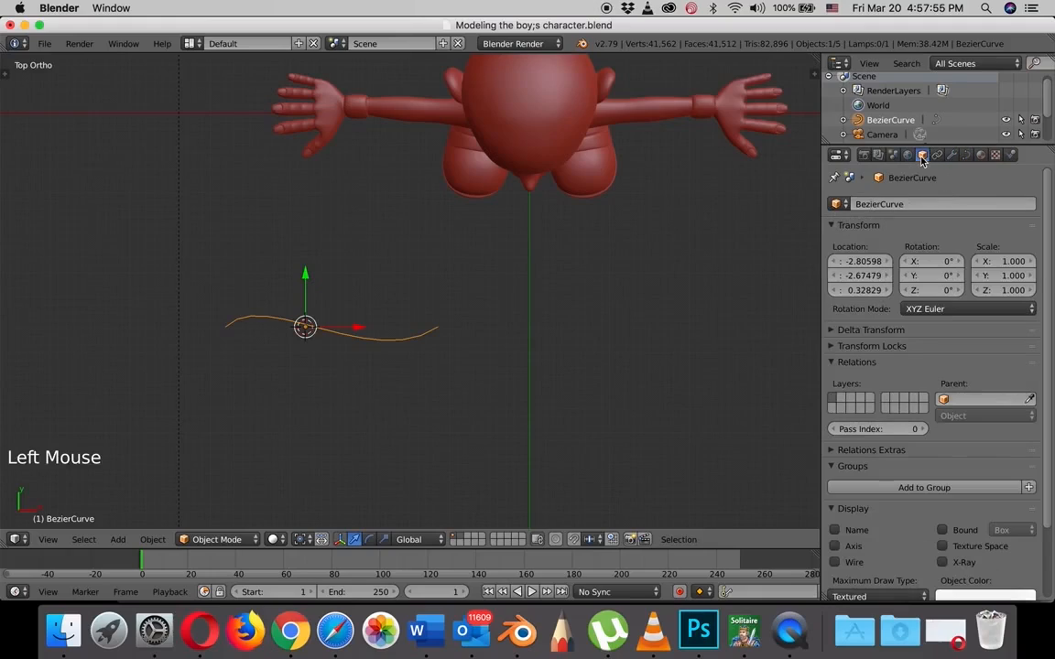
click(892, 205)
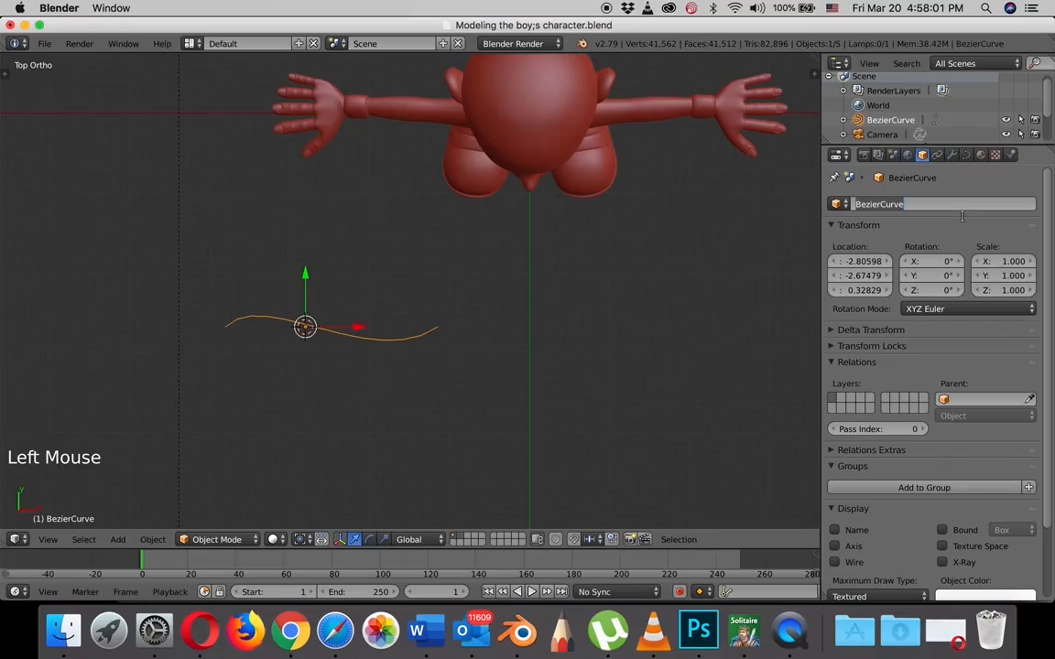
key(BackSpace)
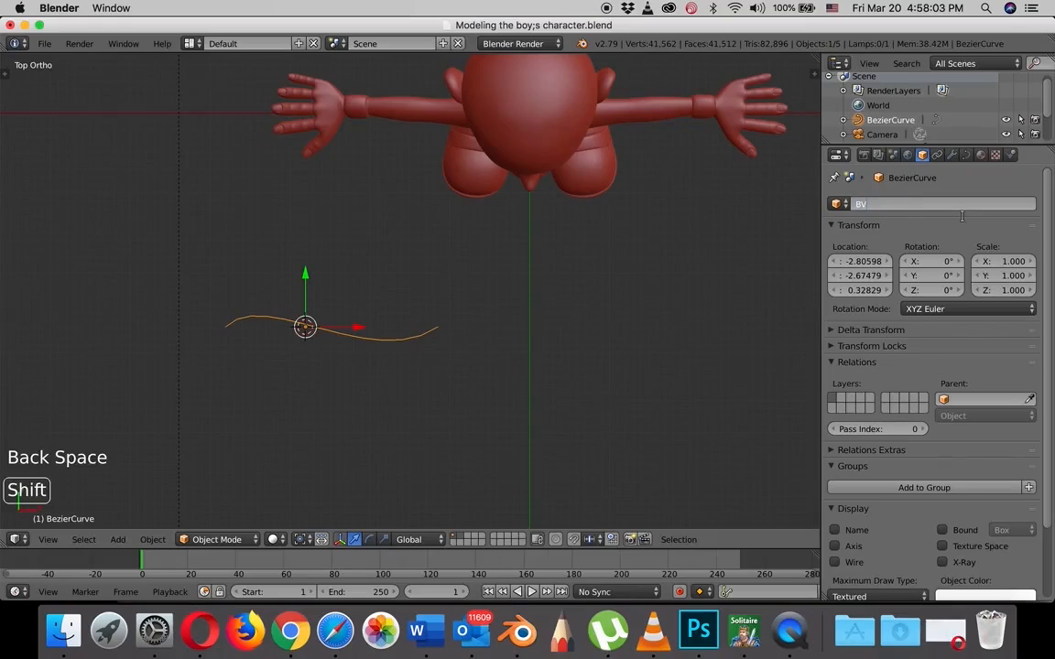
text(Bez)
key(shift)
text(z_Lock)
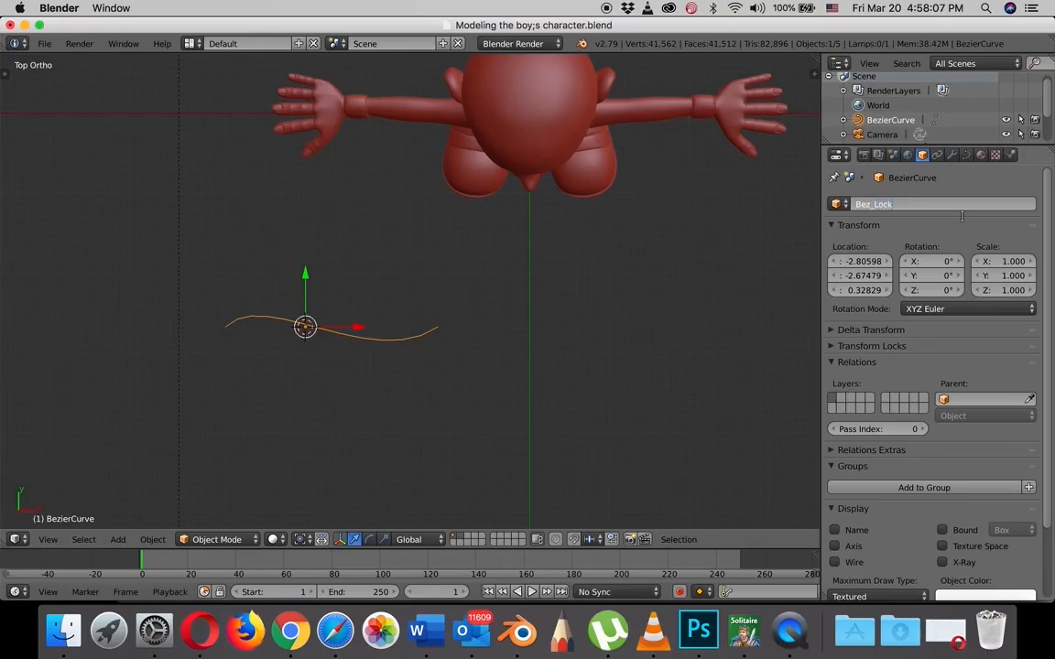
key(Return)
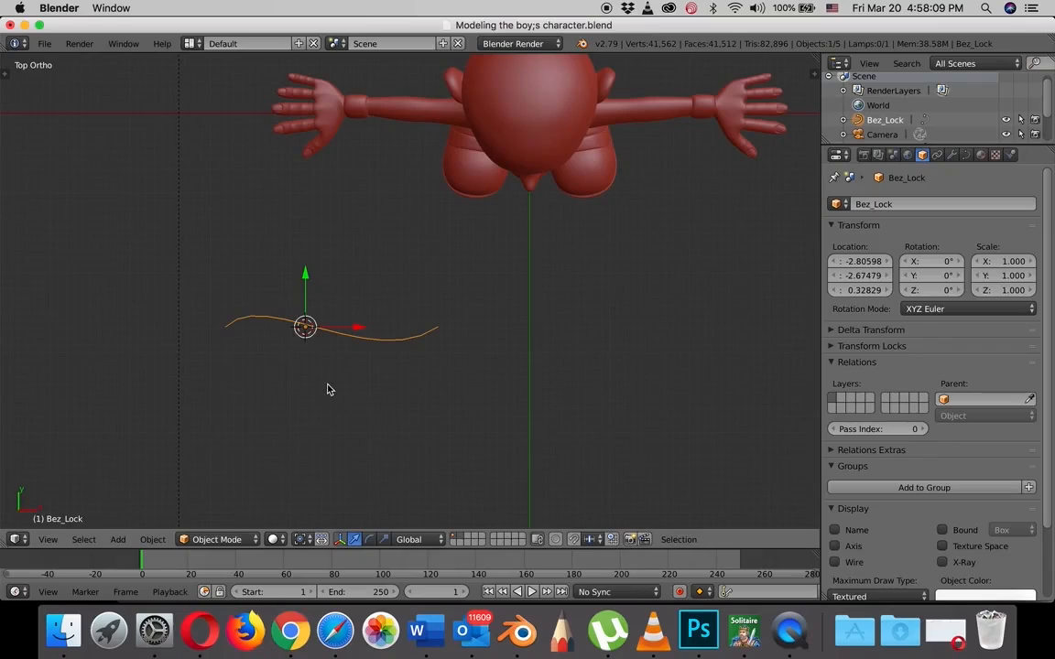
key(shift)
scroll(355, 377, down, 4)
scroll(357, 375, up, 4)
scroll(360, 375, down, 1)
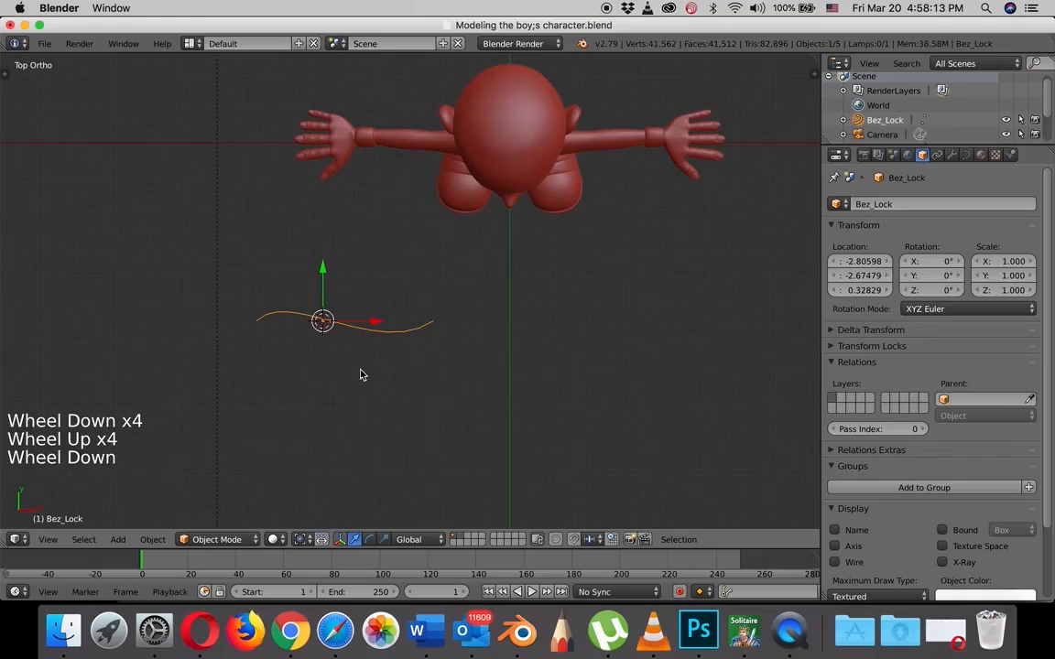
Add a second Bezier curve and move it along Y below the hair lock curve, to about Y -3.62.
key(shift+a)
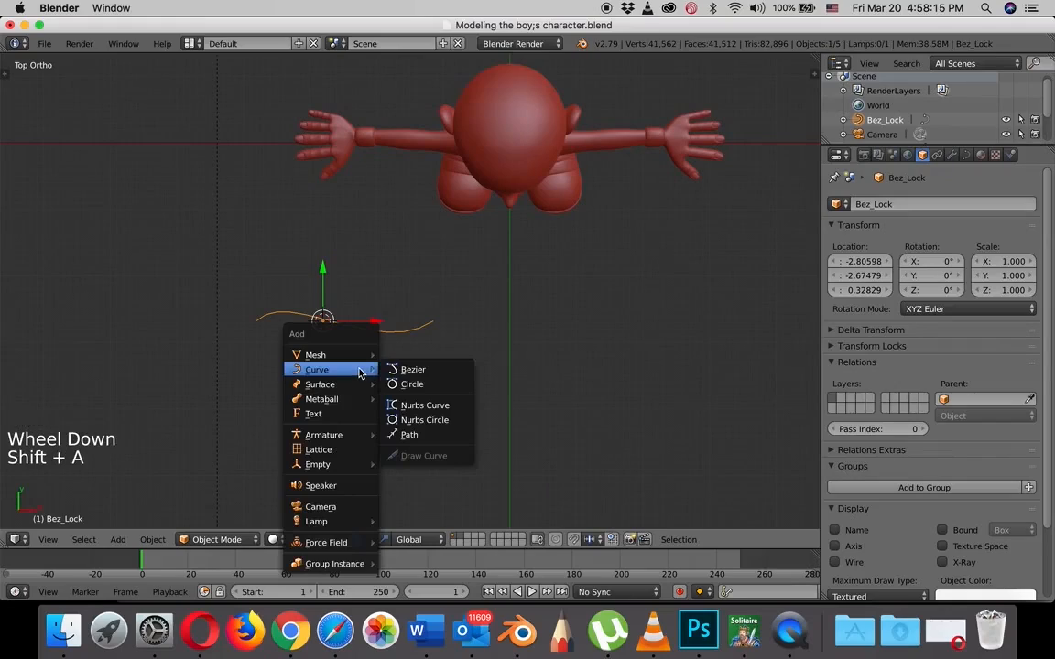
click(412, 369)
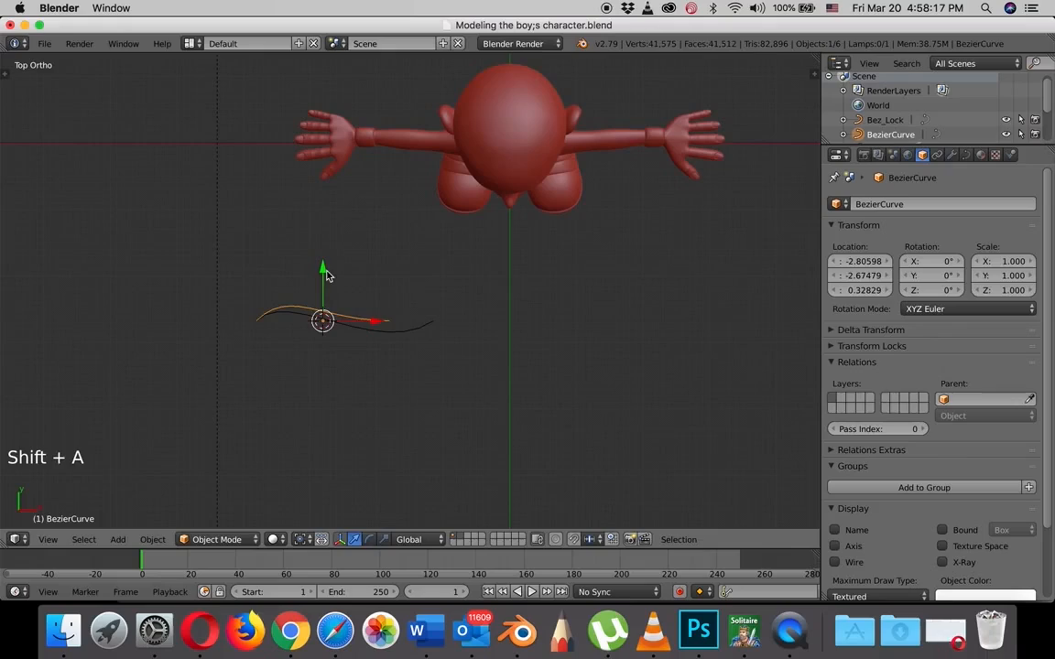
drag(321, 269, 321, 348)
Rename the new curve object to Bez_taper.
click(870, 203)
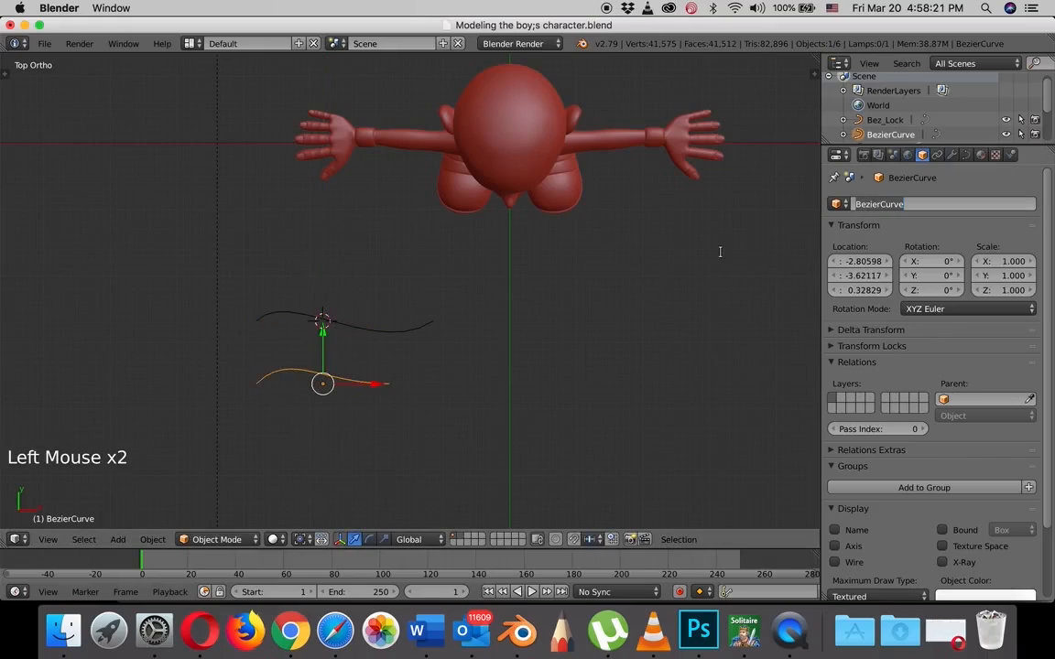
text(Bez)
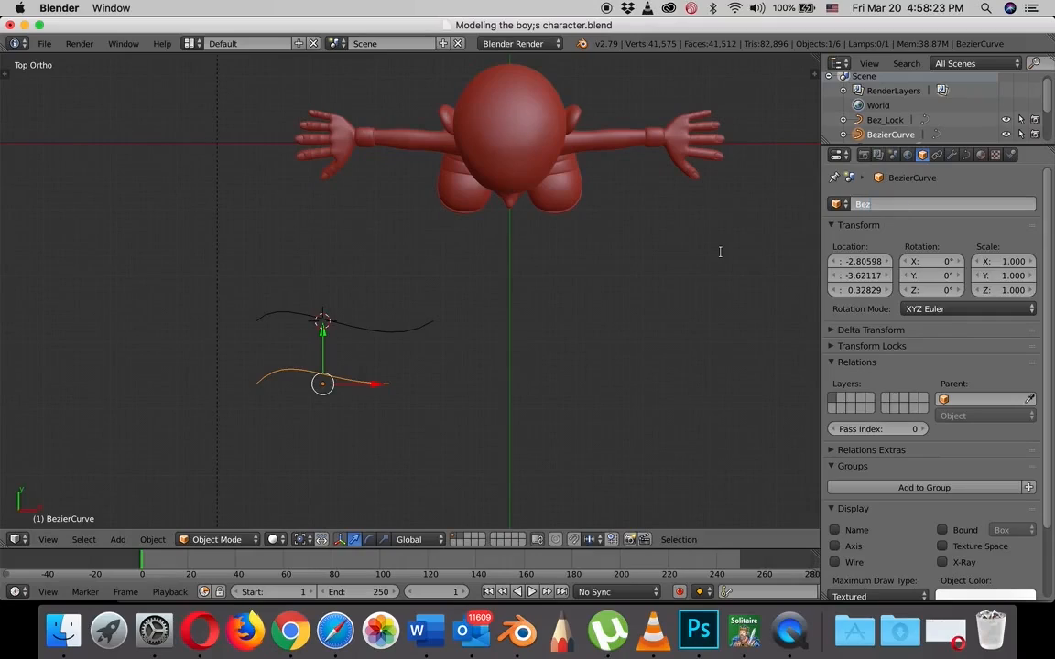
text(_taper)
key(Return)
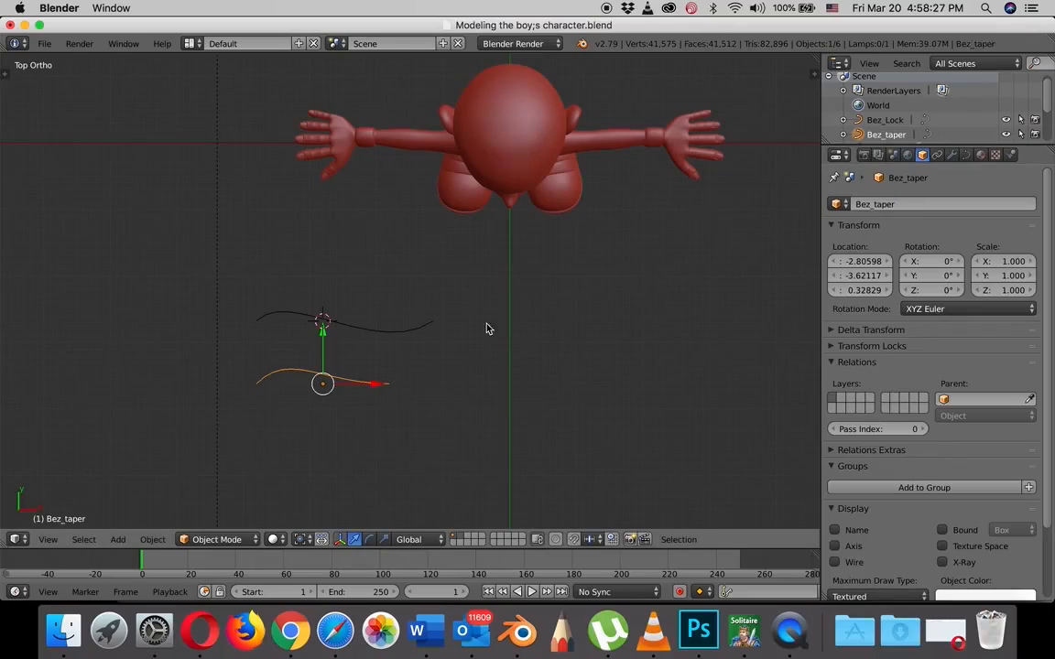
Place the 3D cursor in the empty space beside the two curves and add a Bezier circle there.
click(488, 355)
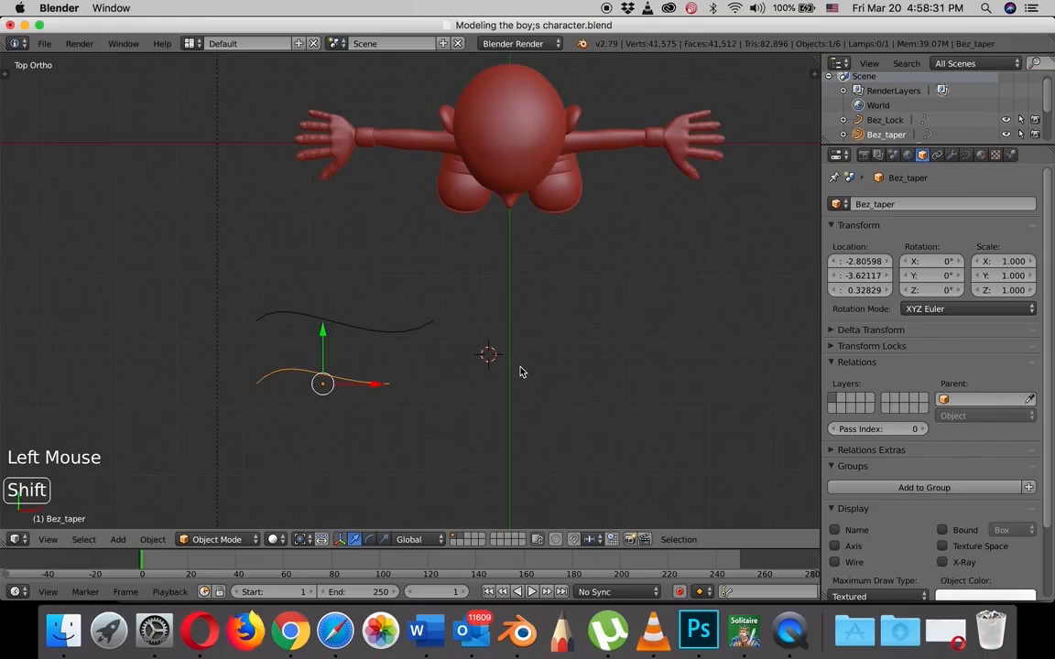
key(shift+a)
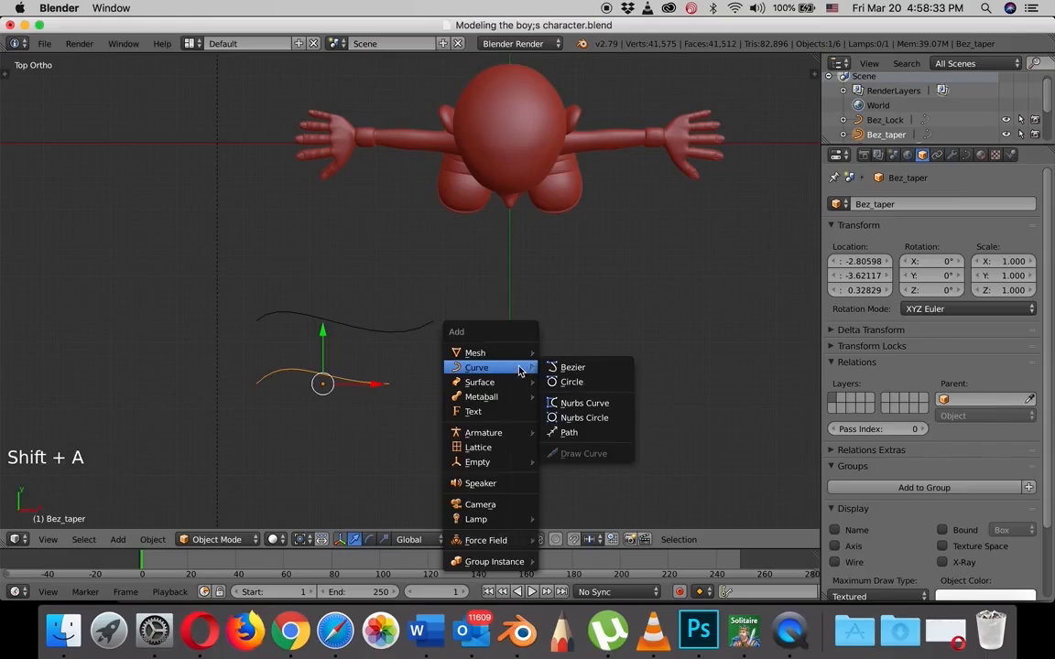
click(568, 383)
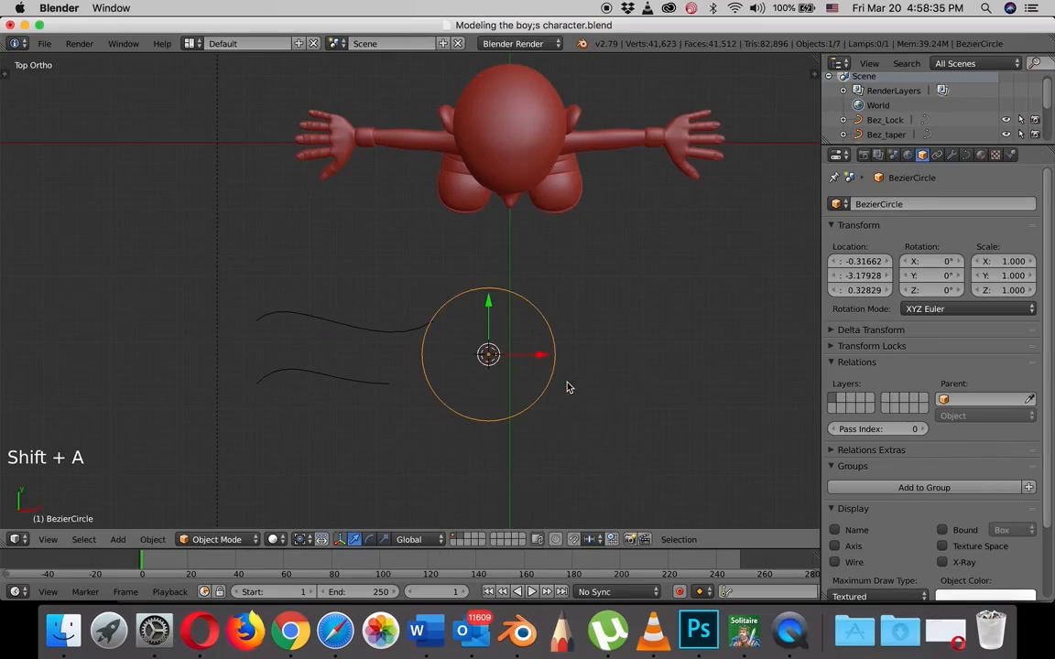
Rename the Bezier circle object to Bez_bevel.
click(876, 205)
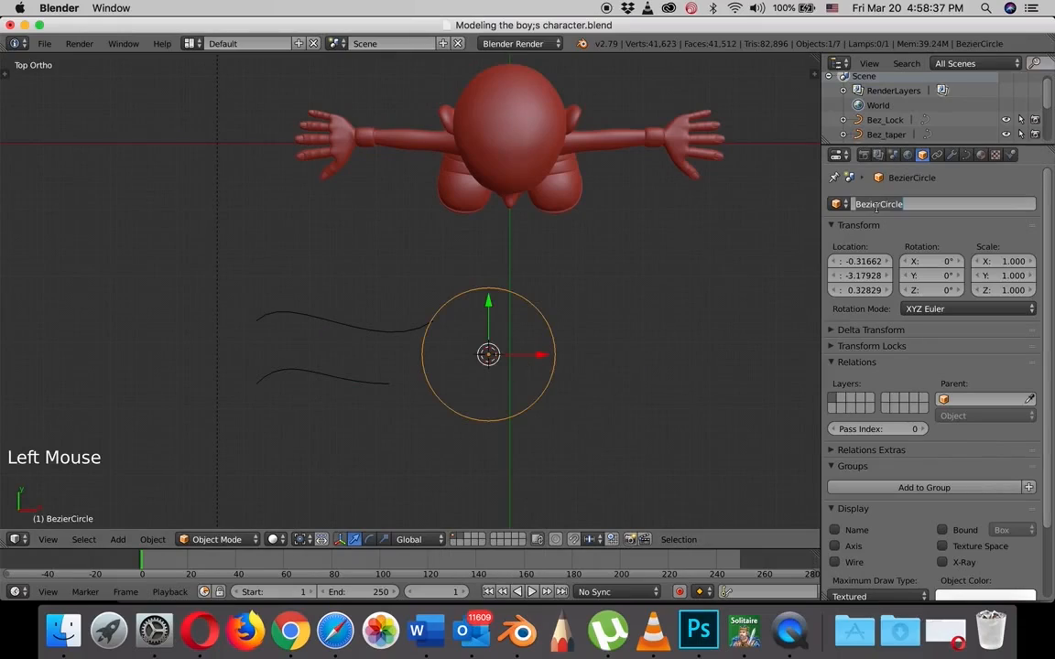
text(Bez)
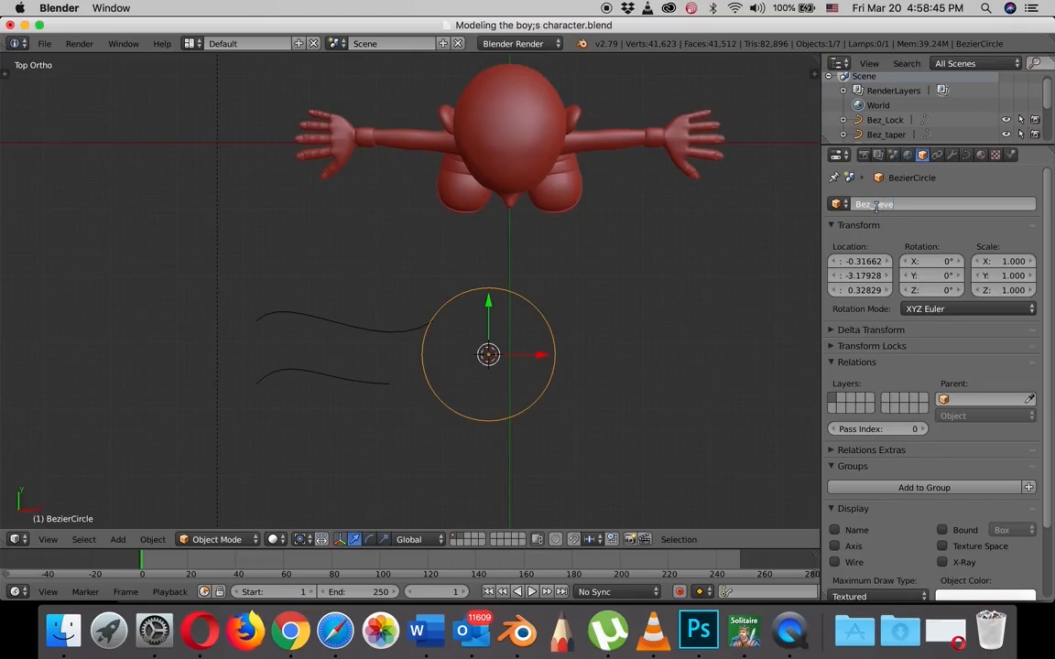
text(_bevel)
key(Return)
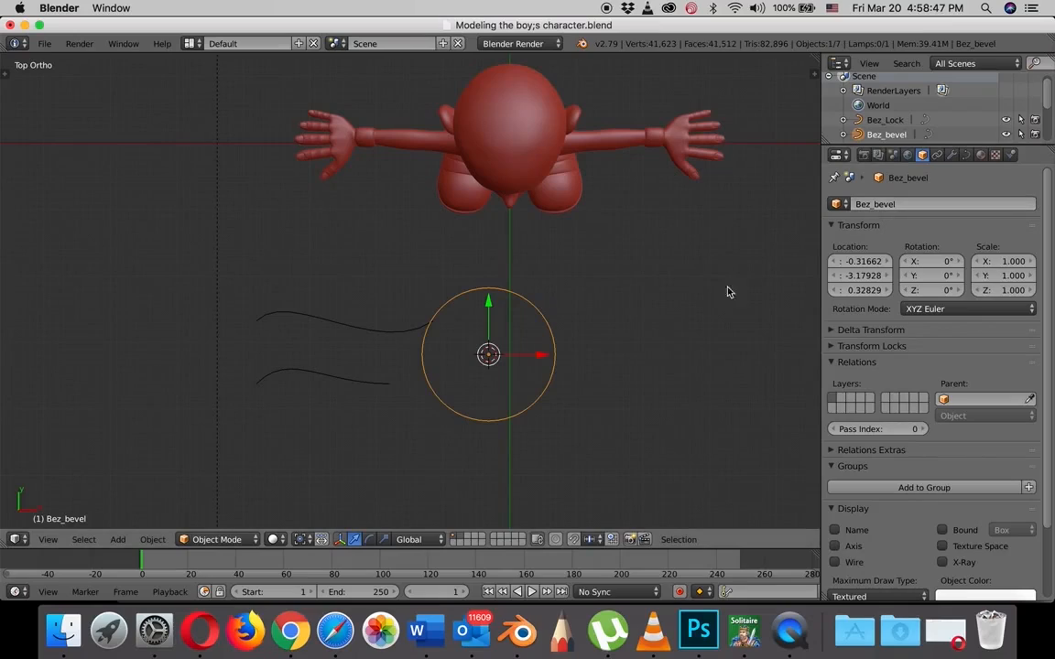
Move the Bez_Lock curve clear of the circle and the taper curve, to about X -3.27 and Y -2.01.
scroll(520, 366, up, 2)
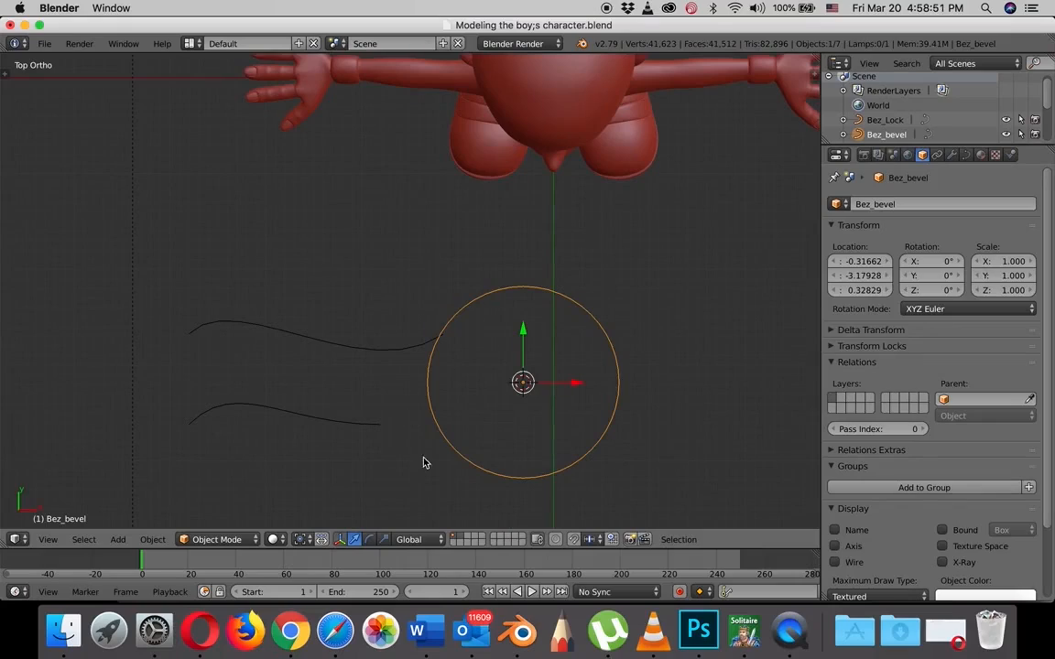
right_click(325, 316)
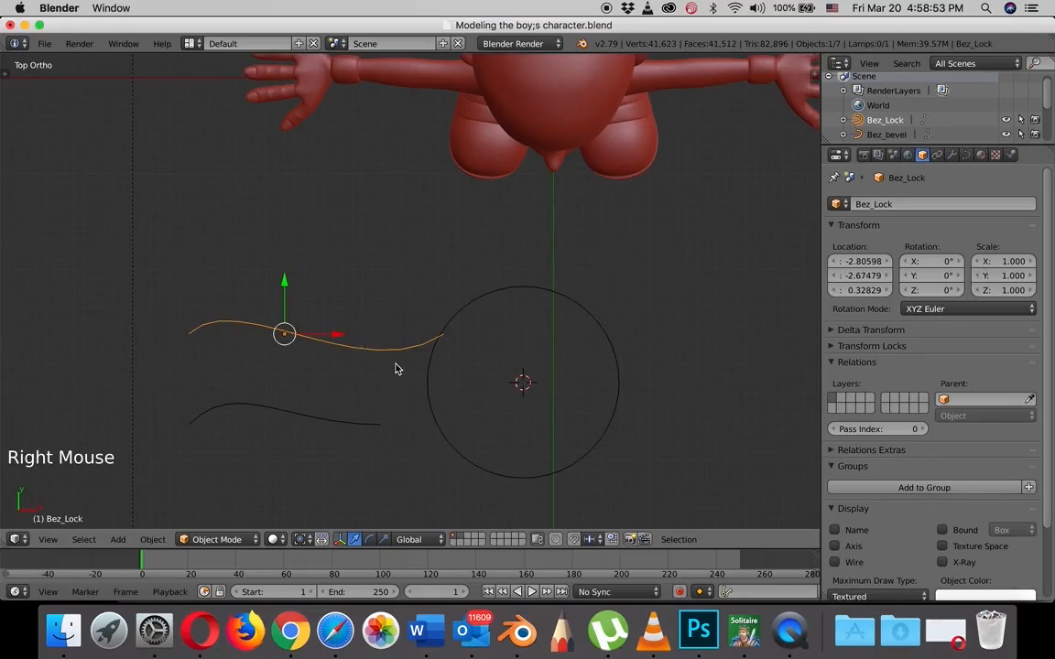
click(289, 323)
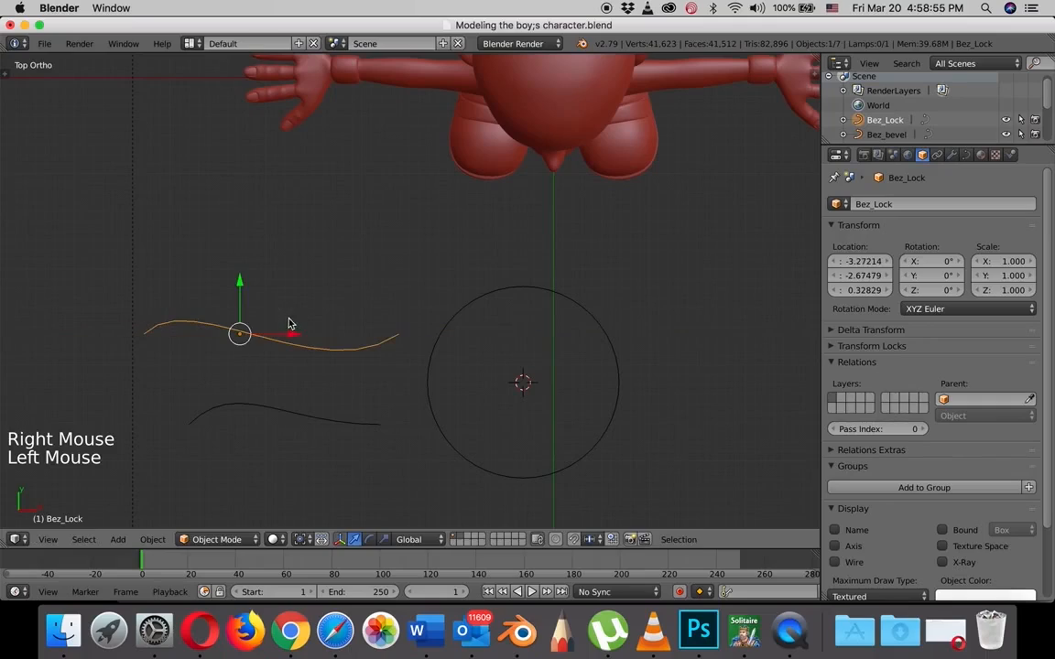
drag(238, 284, 239, 220)
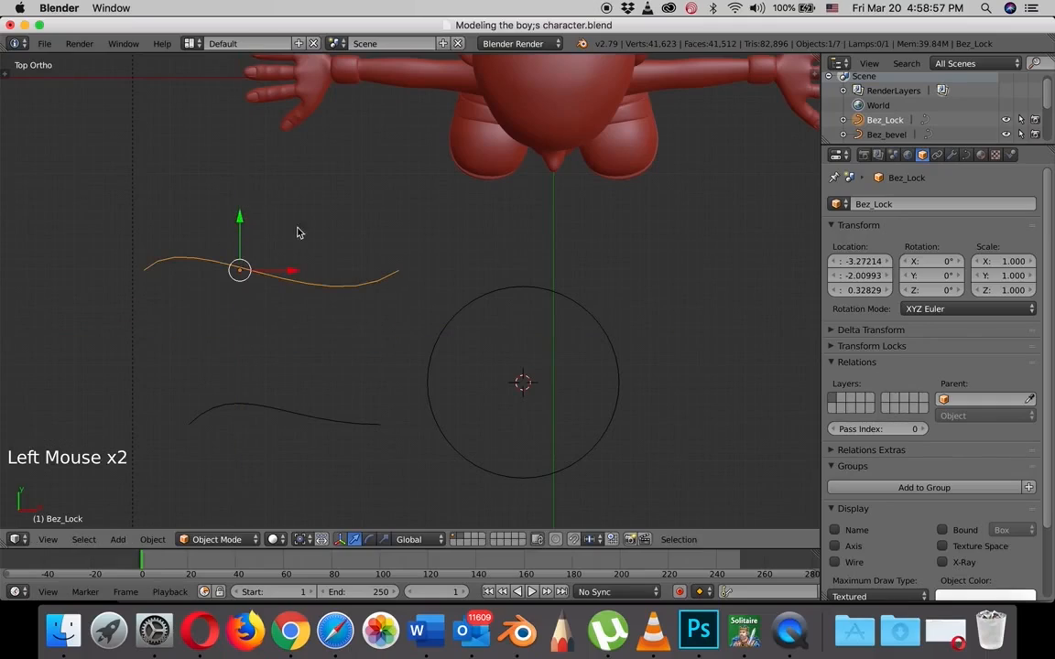
Assign Bez_bevel as the bevel object in the Bez_Lock curve's geometry settings.
click(966, 158)
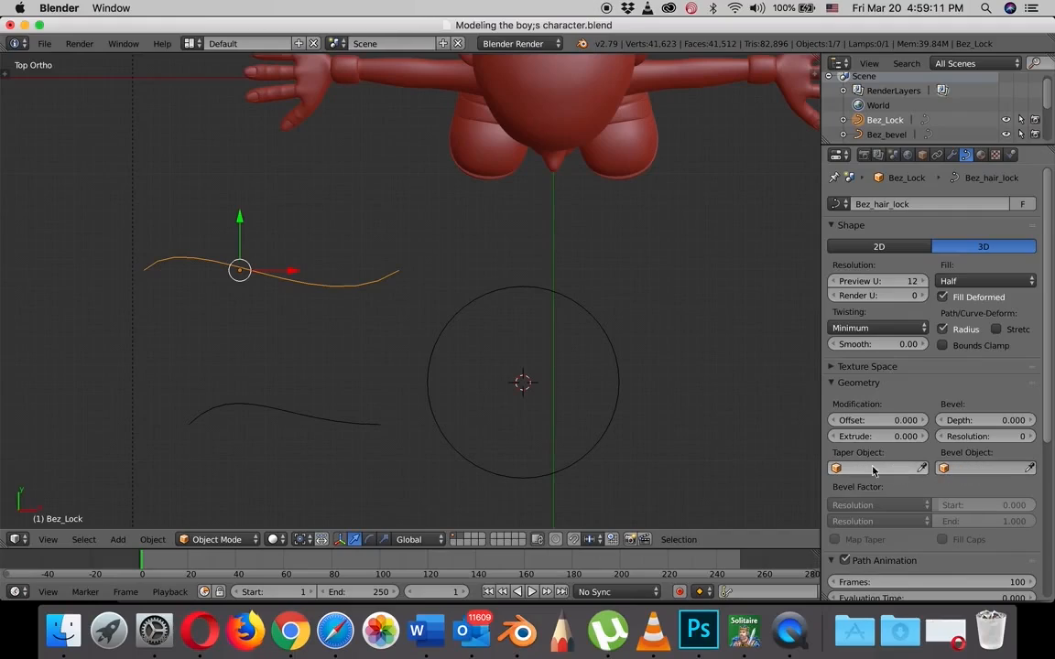
click(973, 468)
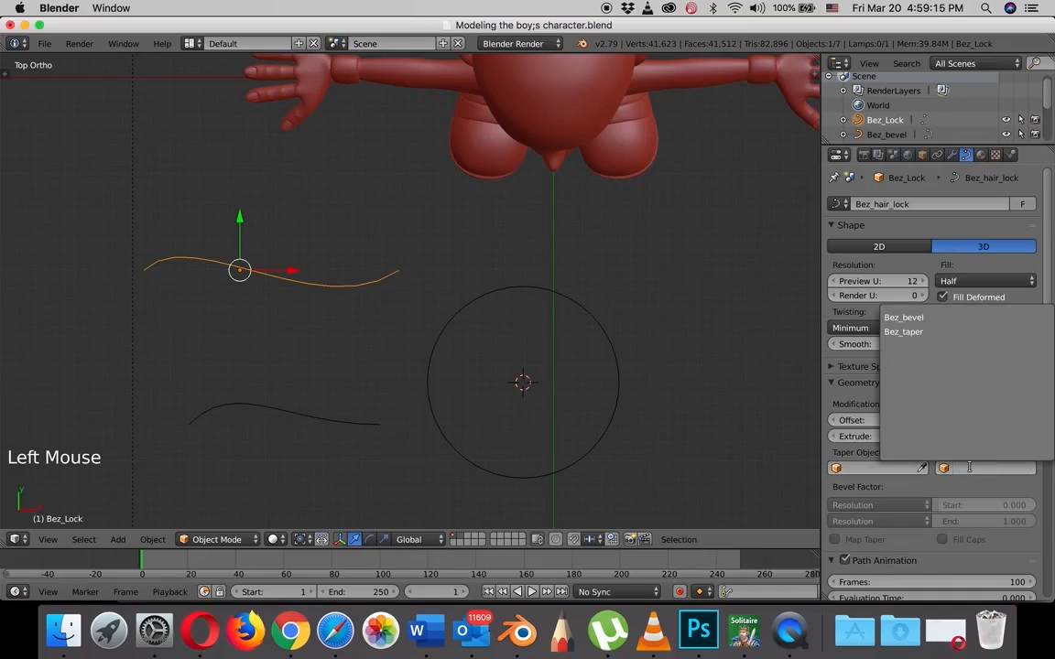
click(916, 316)
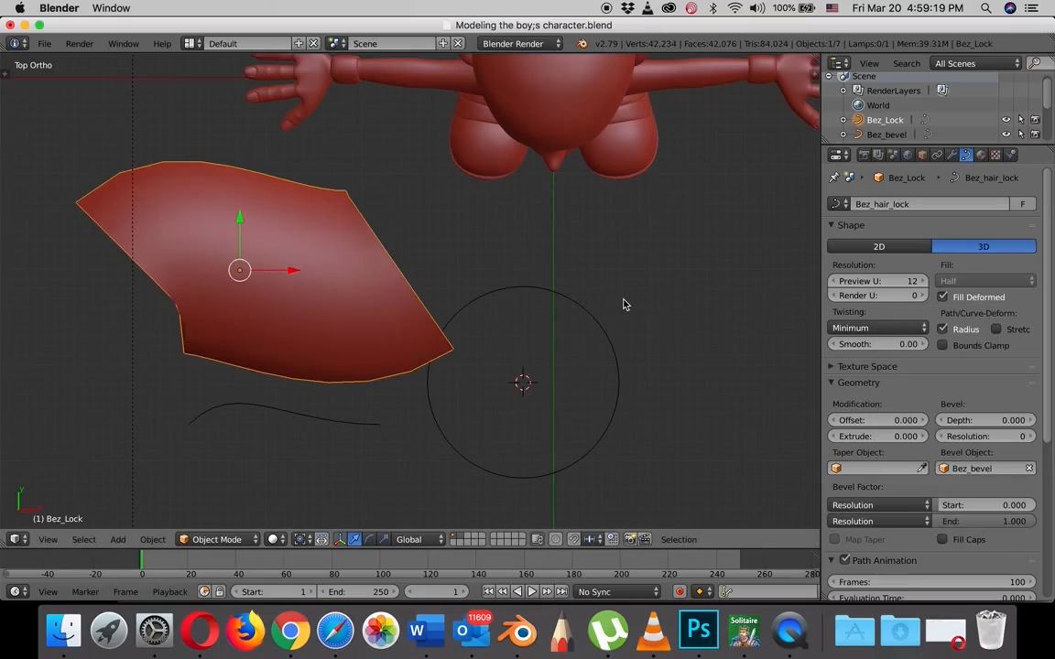
Assign Bez_taper as the taper object of the Bez_Lock curve.
middle_drag(576, 302, 561, 278)
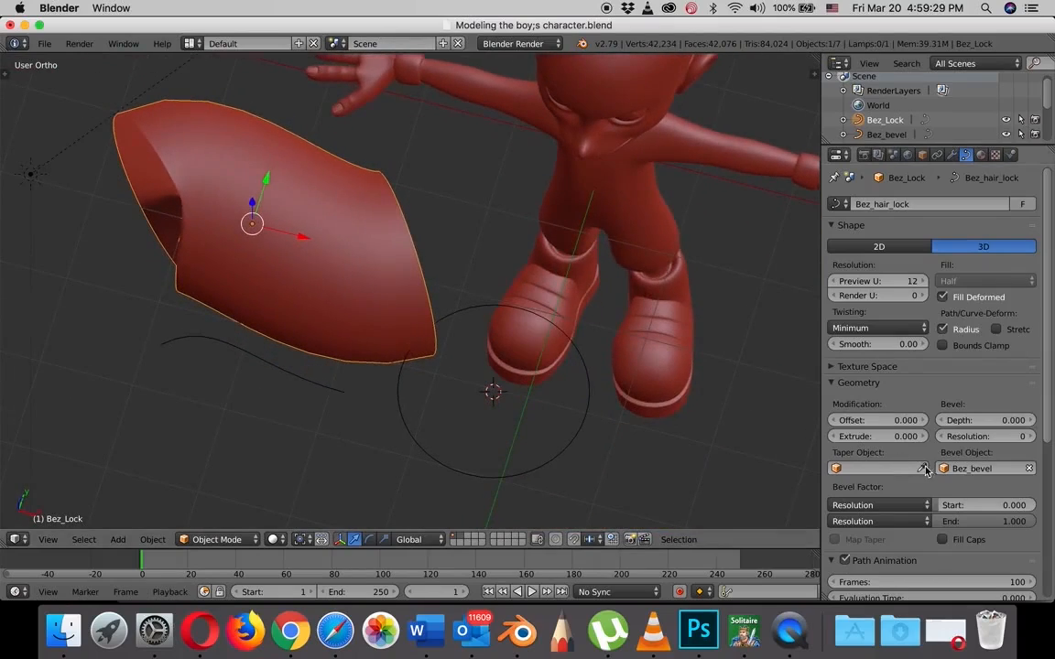
click(872, 469)
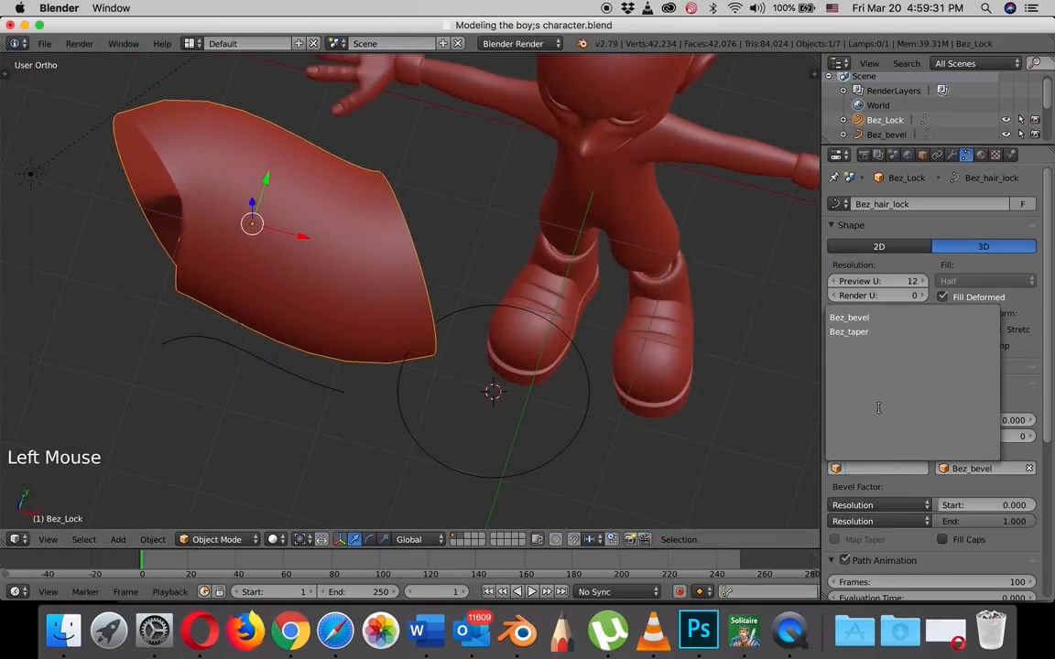
click(851, 331)
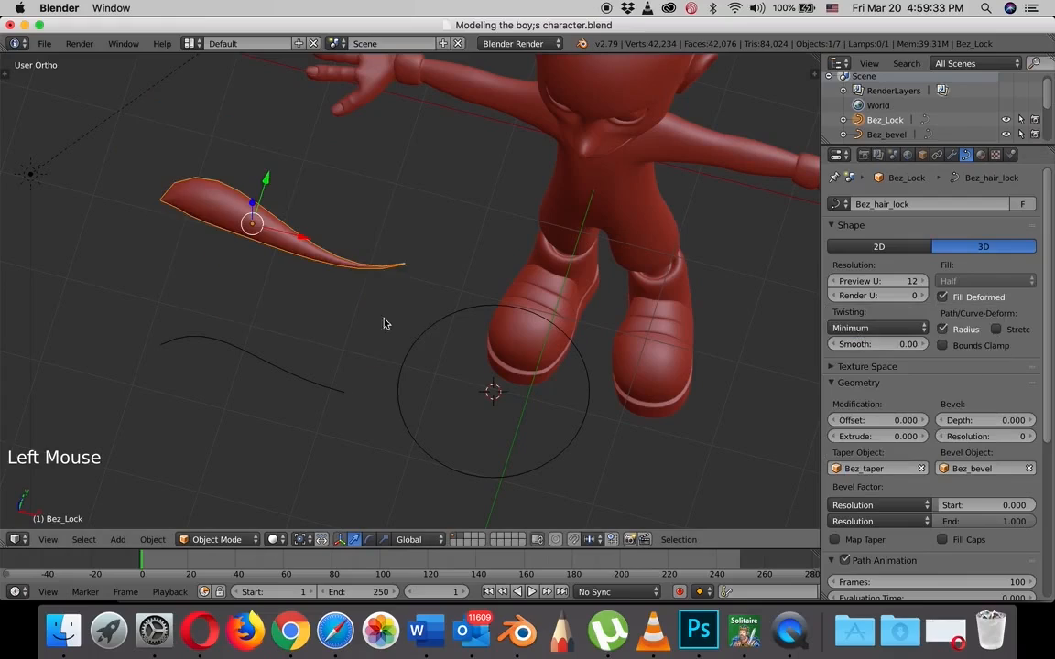
Enter Edit Mode on the Bez_bevel circle and set all its control point handles to Aligned.
middle_drag(301, 309, 310, 300)
scroll(309, 298, up, 2)
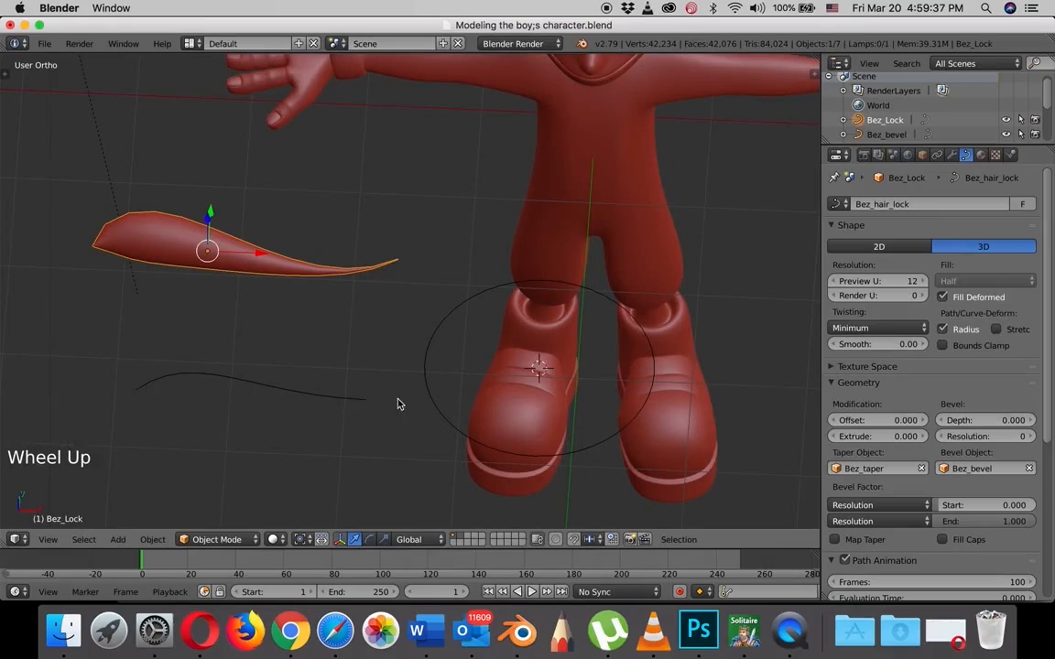
scroll(435, 416, down, 3)
middle_drag(346, 376, 407, 403)
scroll(447, 394, up, 3)
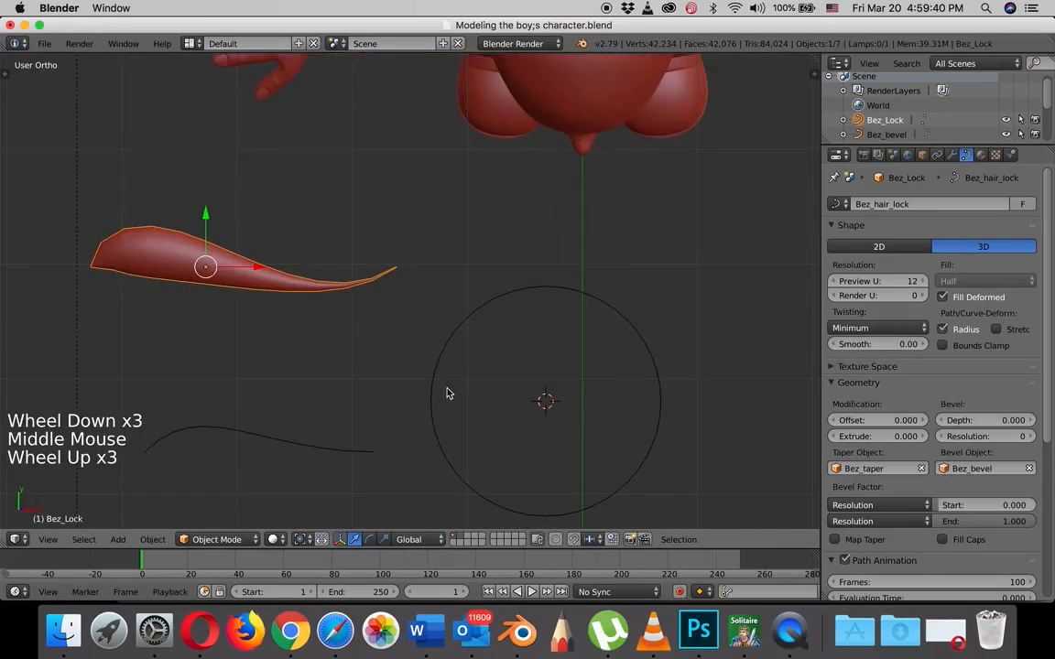
right_click(597, 306)
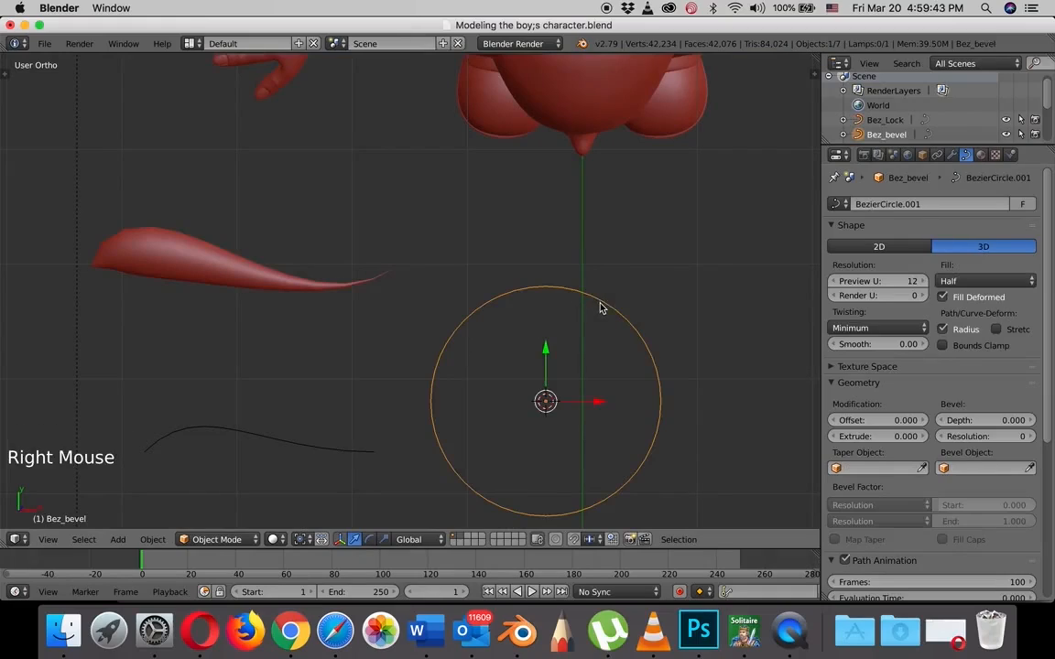
key(Tab)
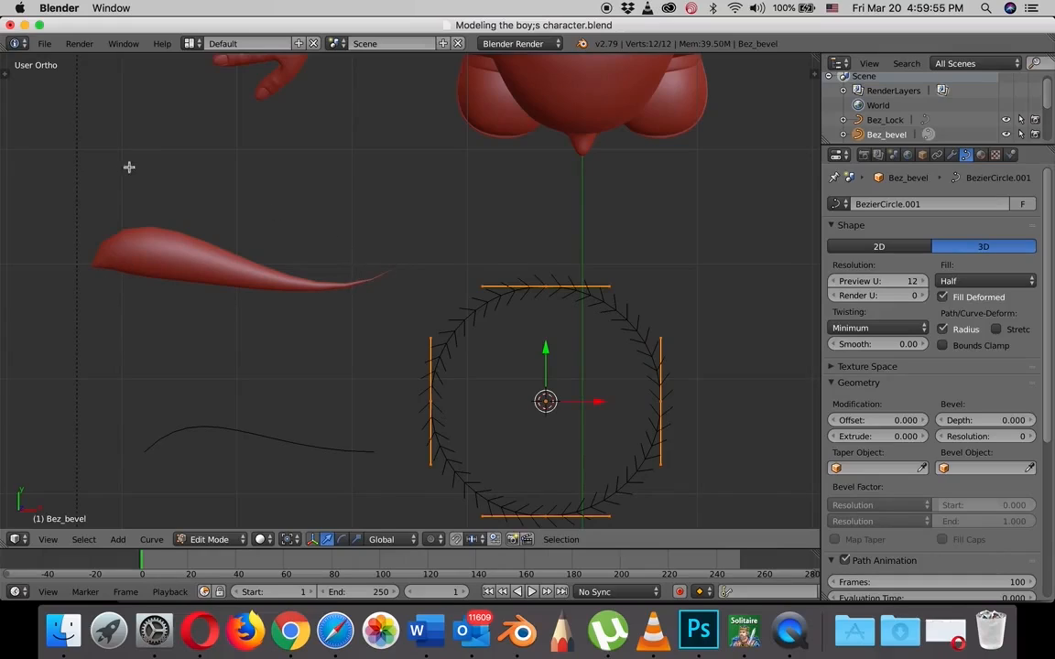
key(t)
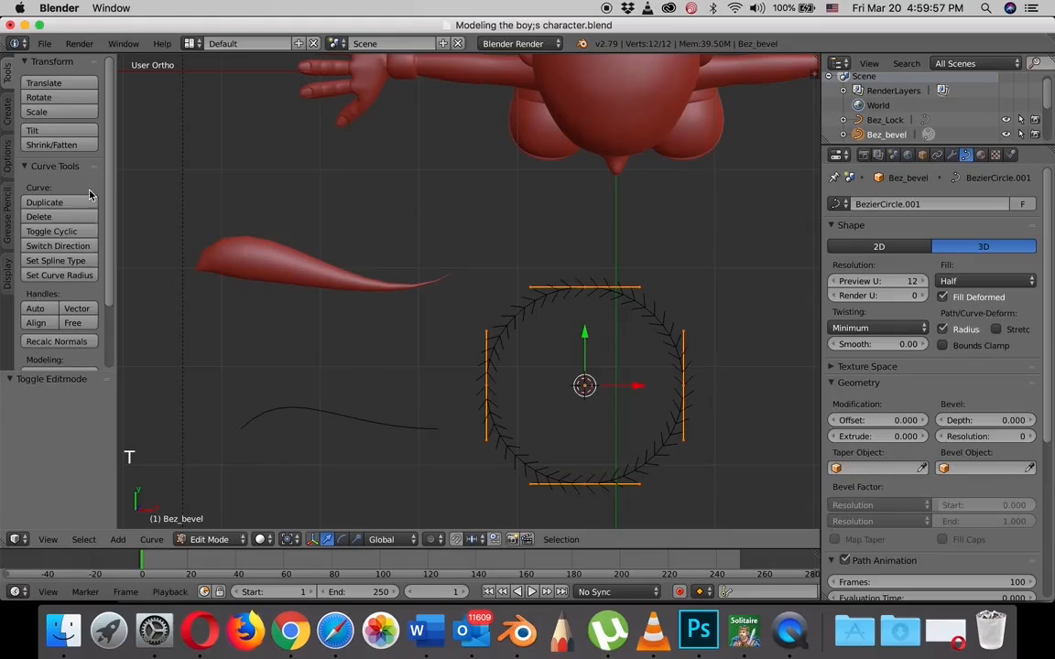
click(36, 325)
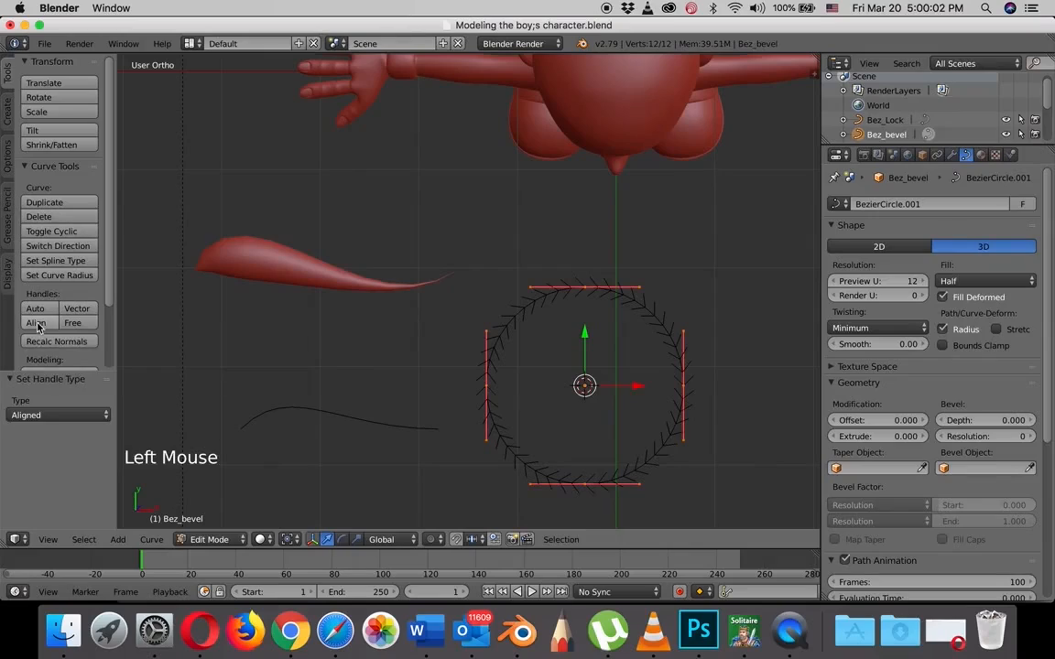
Move the circle's upper control point slightly toward the centre along the Y axis.
right_click(583, 289)
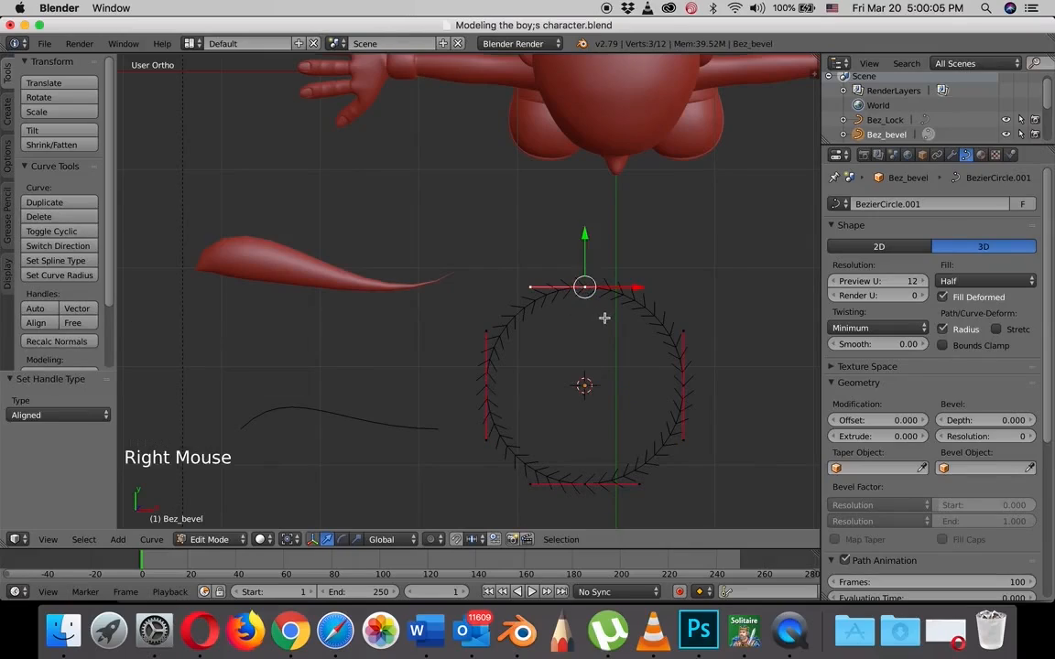
shift+middle_drag(602, 316, 588, 278)
key(t)
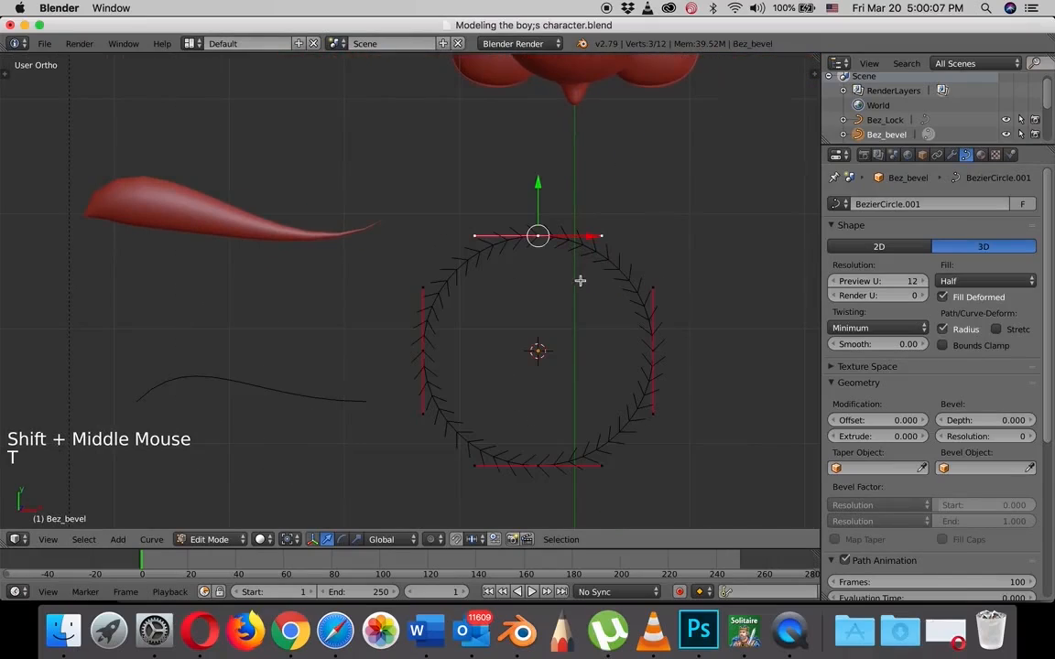
scroll(544, 267, down, 1)
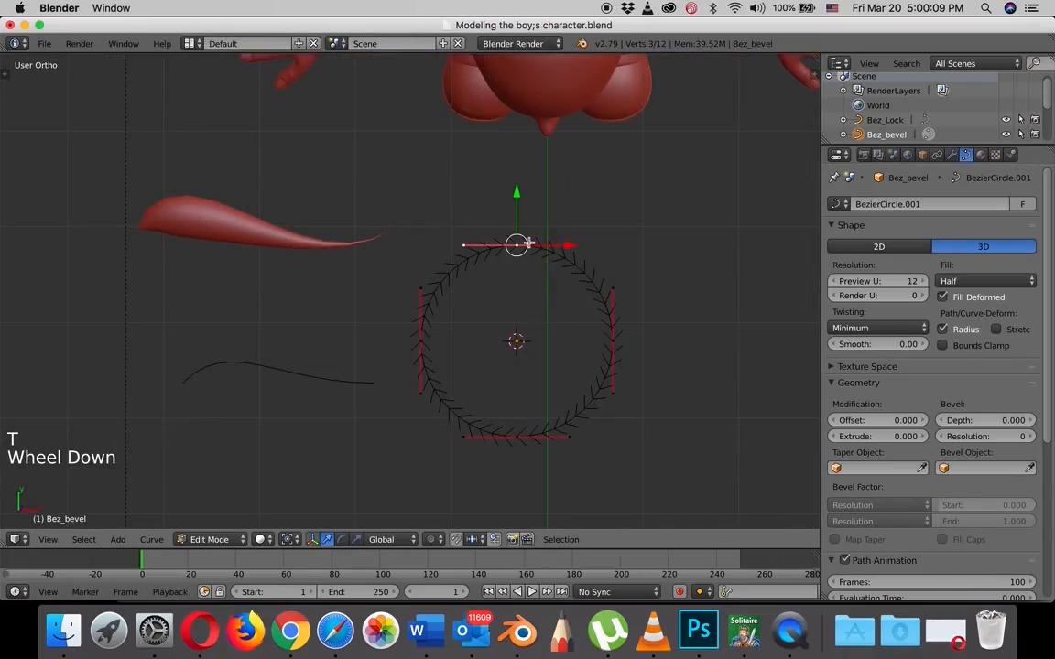
mouse_move(519, 190)
mouse_down()
mouse_move(508, 286)
mouse_move(525, 163)
mouse_move(507, 286)
mouse_move(516, 184)
mouse_move(503, 273)
mouse_move(506, 218)
mouse_move(518, 199)
mouse_move(511, 232)
mouse_move(518, 207)
mouse_up()
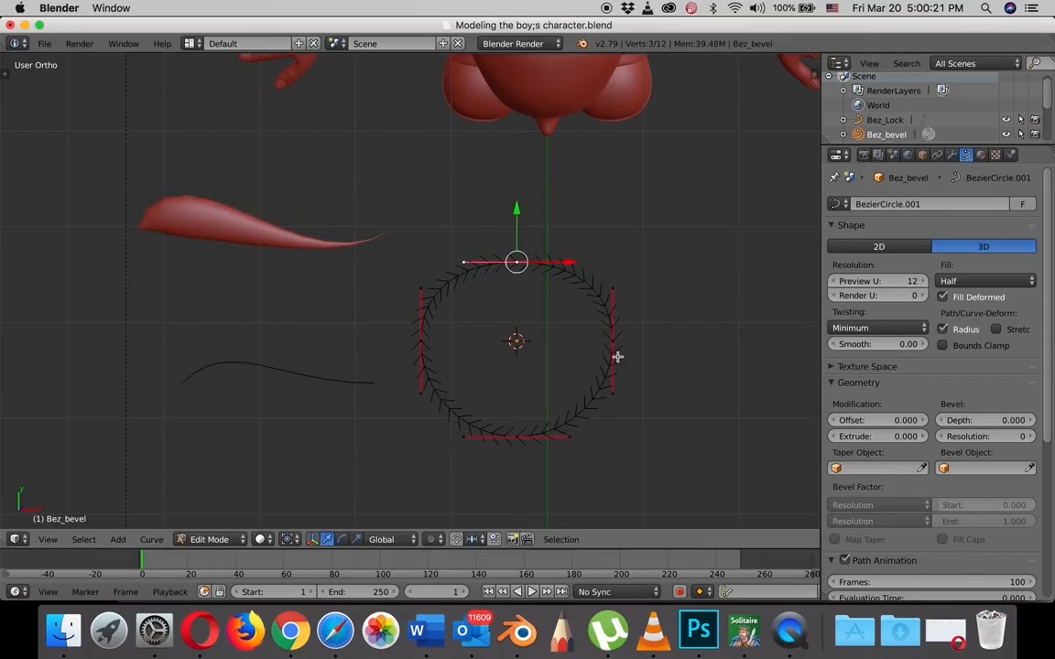
Shorten the handles of the bevel circle's left and right control points by scaling, and widen the pair along X to about the original width.
right_drag(614, 338, 650, 356)
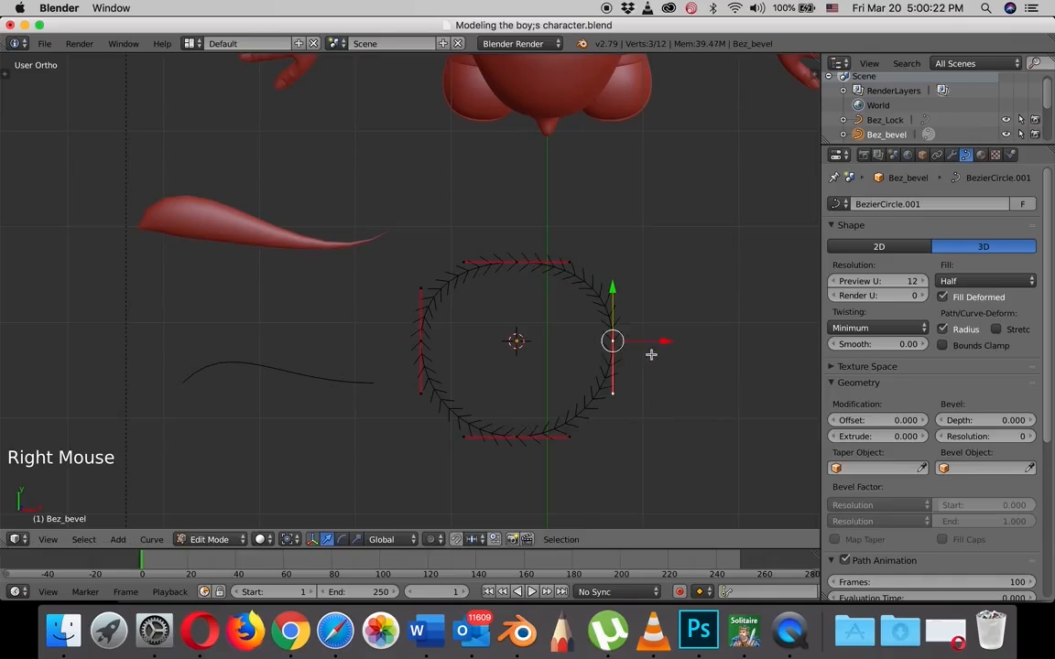
shift+right_click(423, 351)
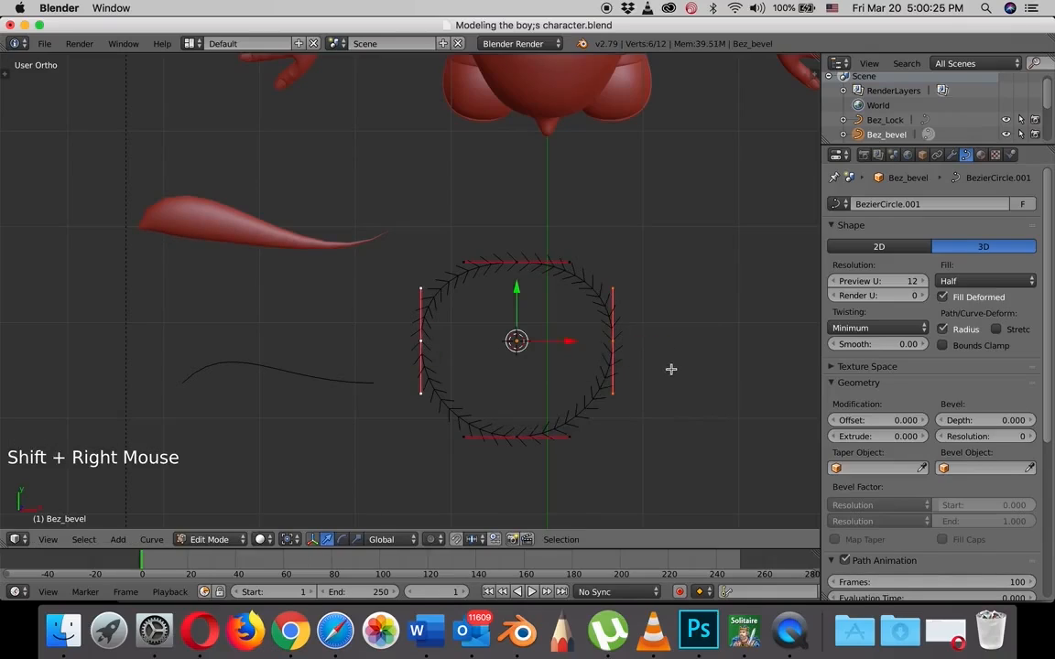
key(s)
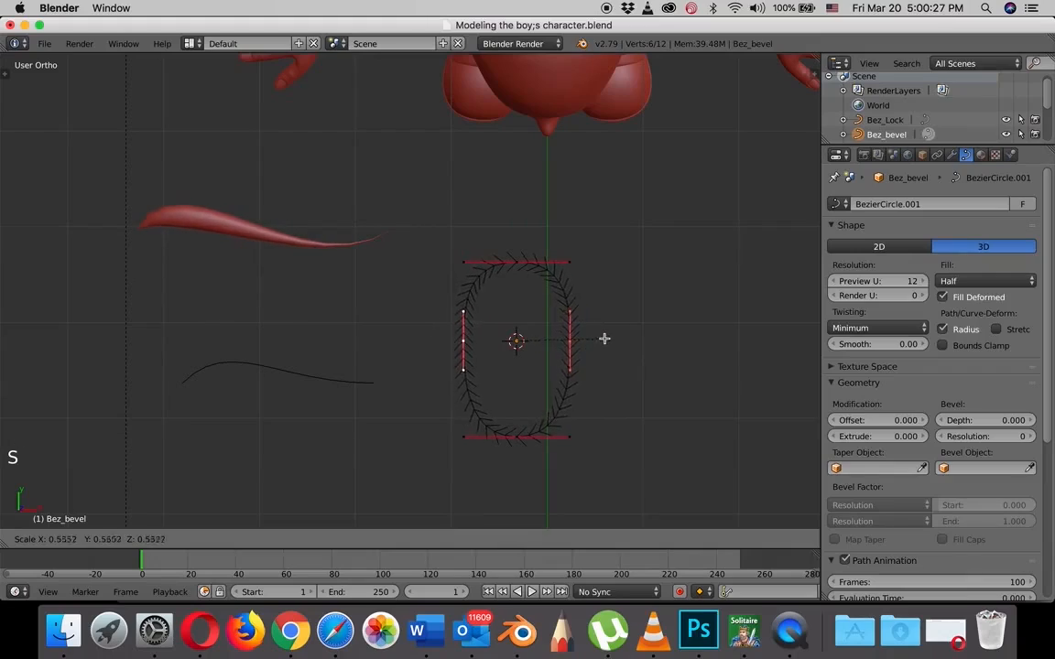
click(614, 343)
key(s)
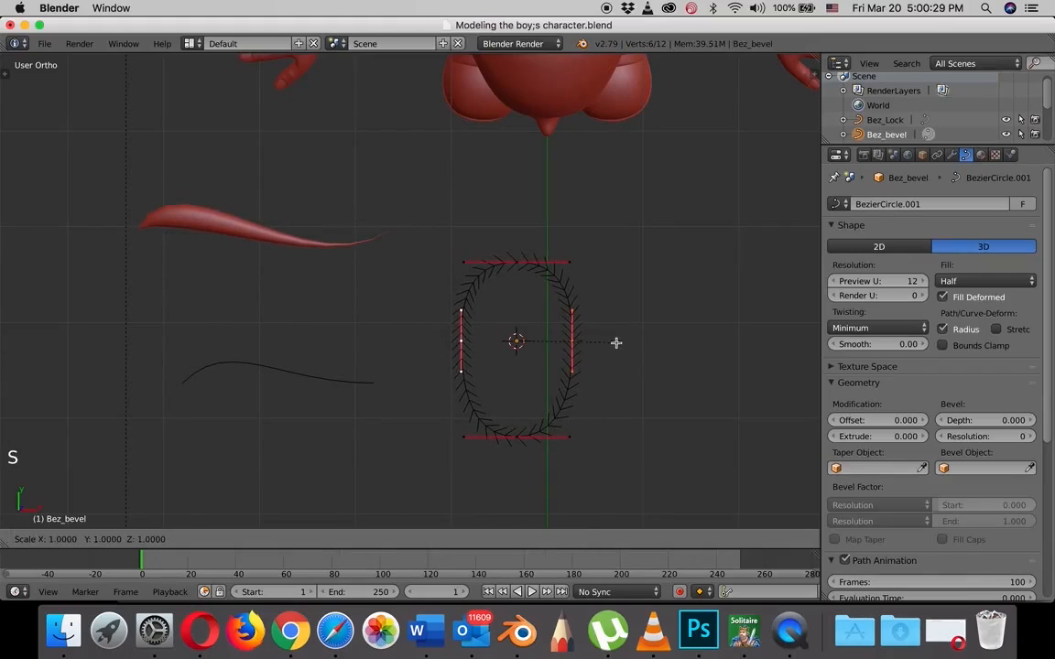
key(x)
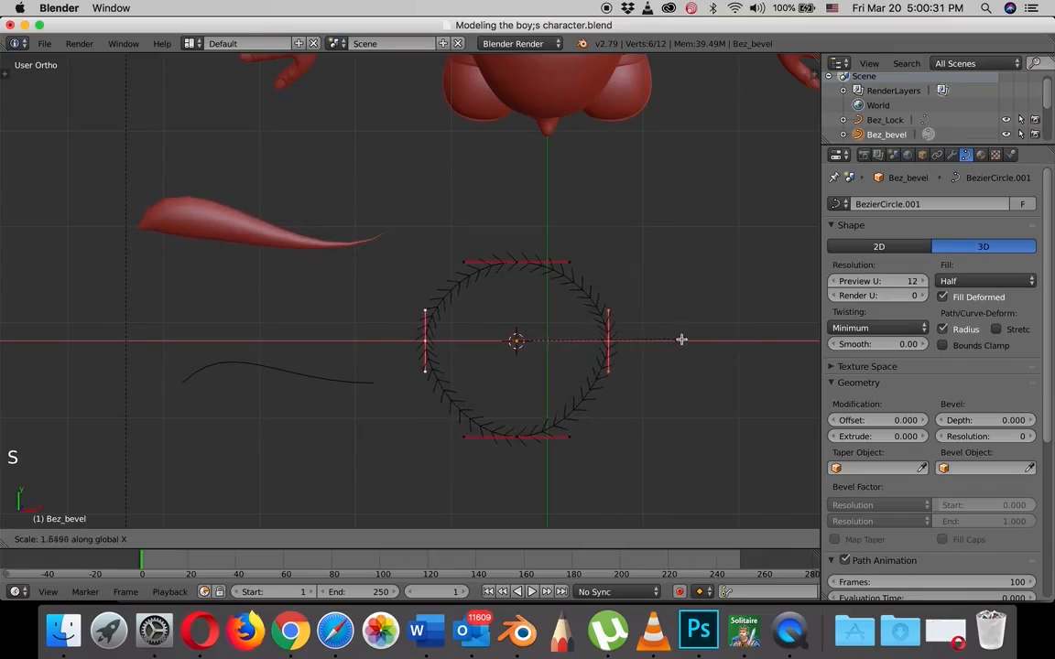
click(692, 342)
Move the bevel circle's upper and lower control points toward the centre along Y to flatten it into an oval.
right_click(516, 261)
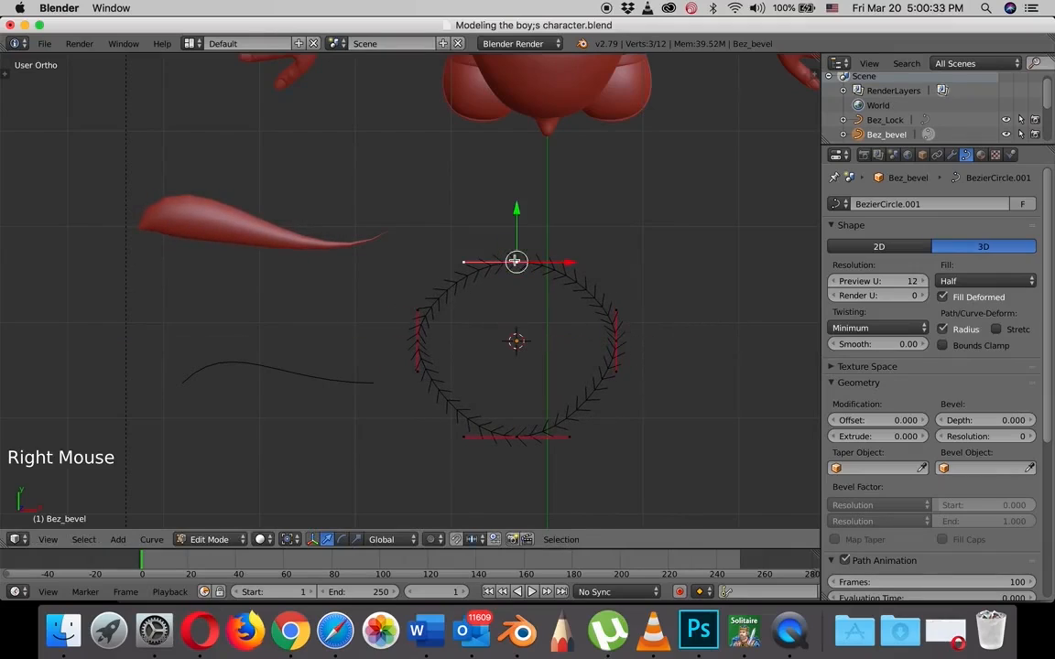
drag(515, 206, 516, 235)
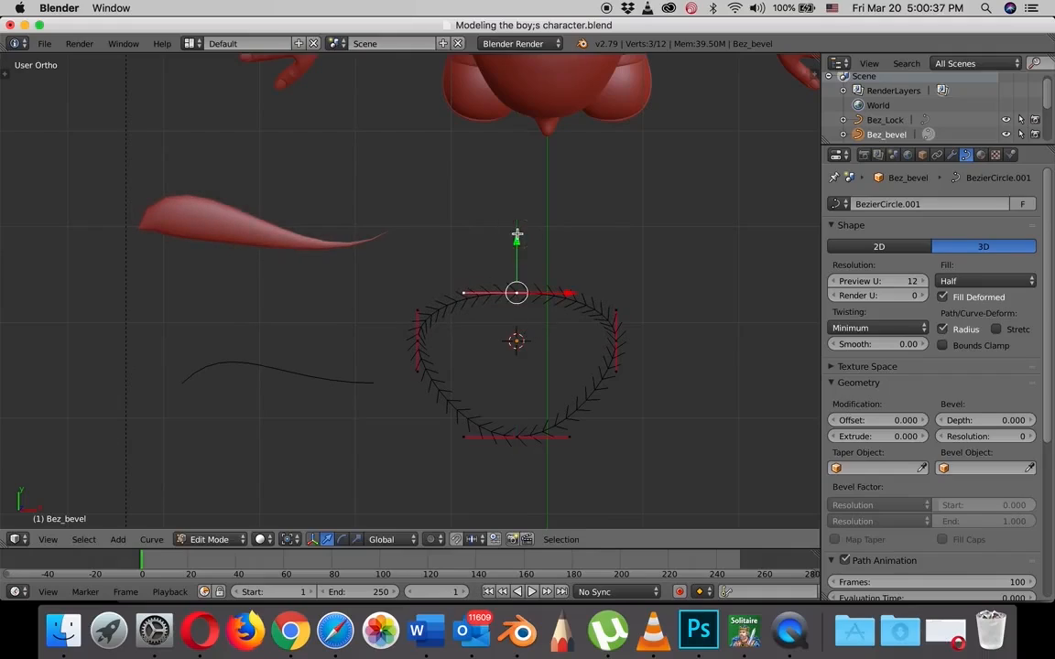
right_click(514, 434)
drag(515, 384, 514, 333)
Rotate the bevel circle's right control point about -75°, move it inward along X and nudge its outer handle.
right_click(619, 341)
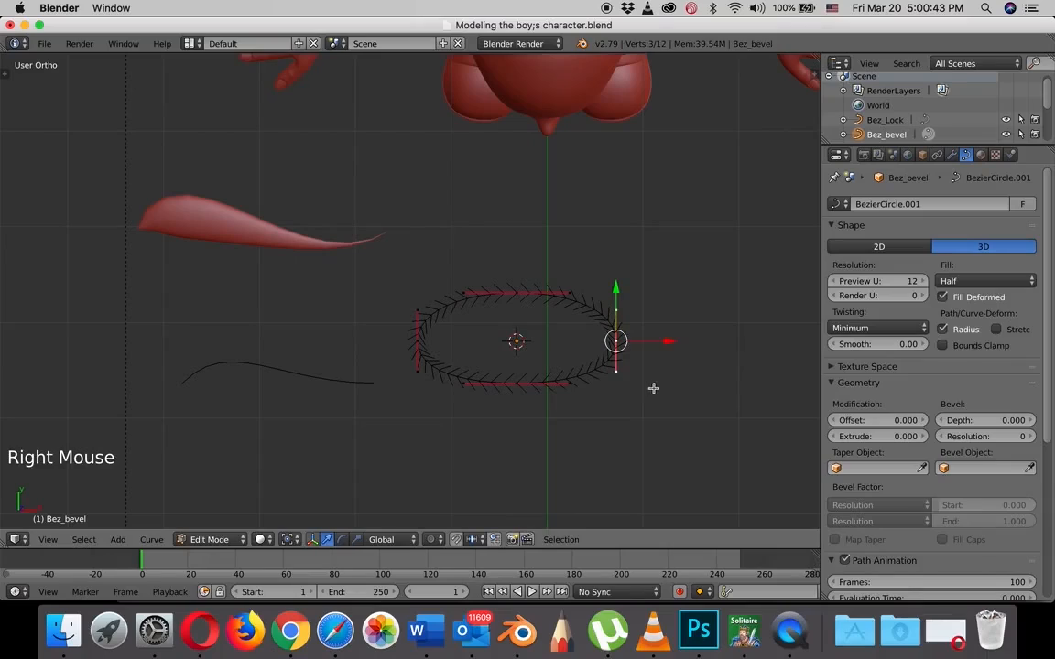
key(r)
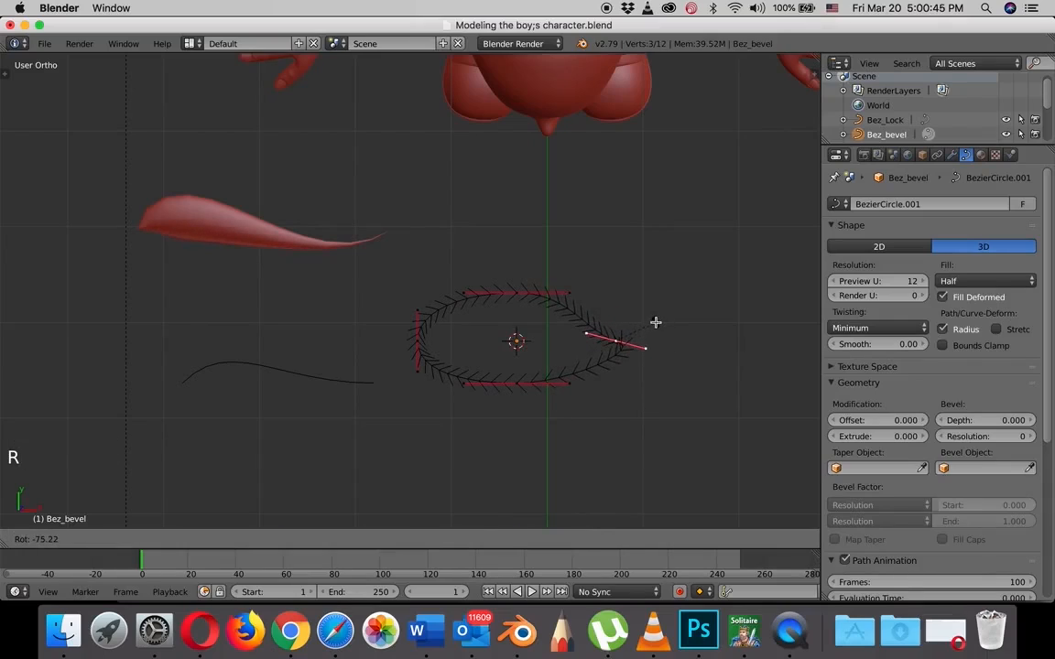
click(656, 322)
drag(657, 337, 625, 346)
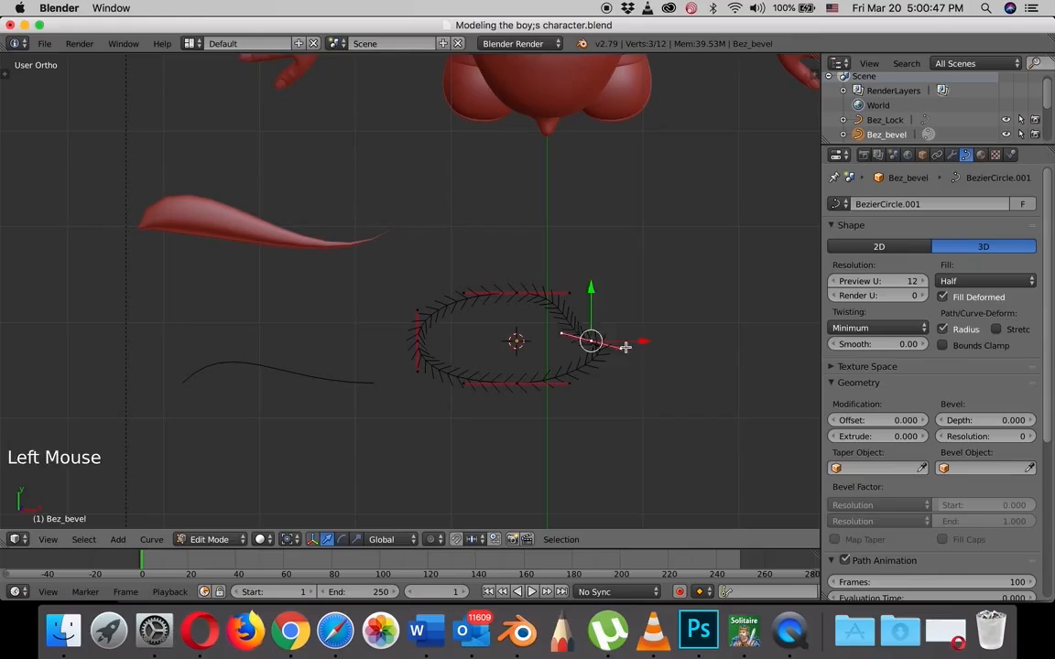
right_click(622, 347)
drag(617, 288, 612, 294)
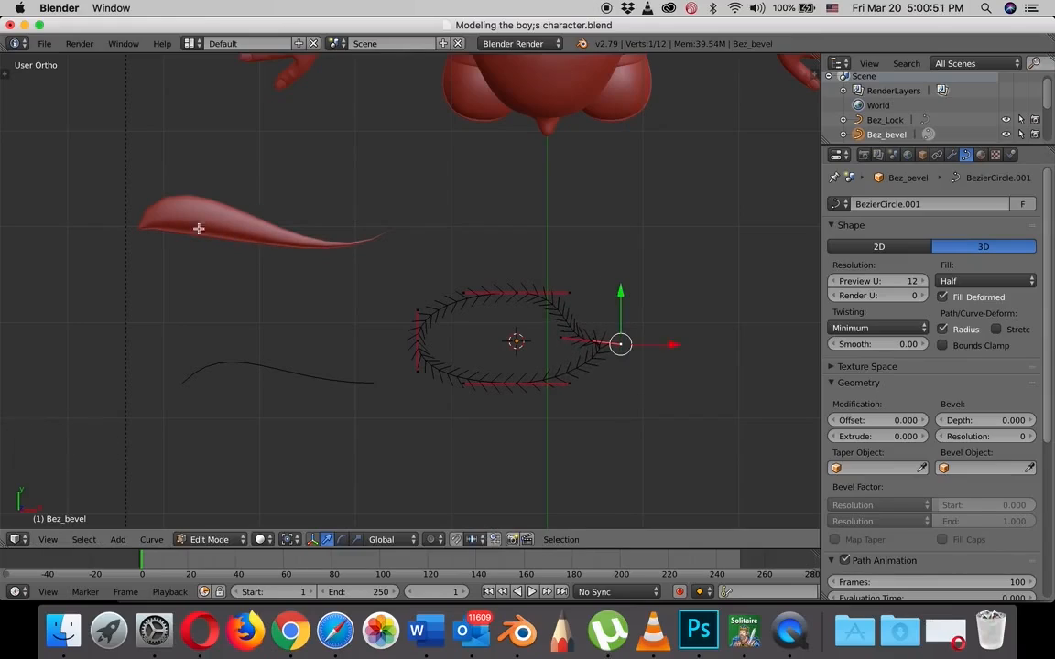
Rotate the bevel circle's left control point about 87°, lengthen its inner handle toward the centre and leave Edit Mode.
right_click(416, 341)
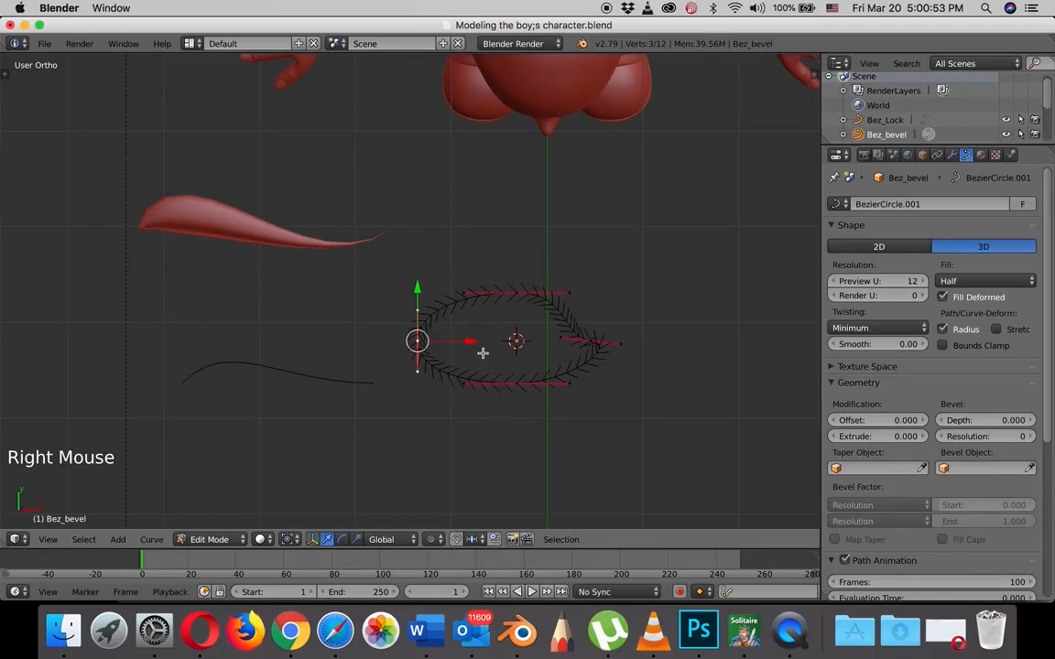
key(r)
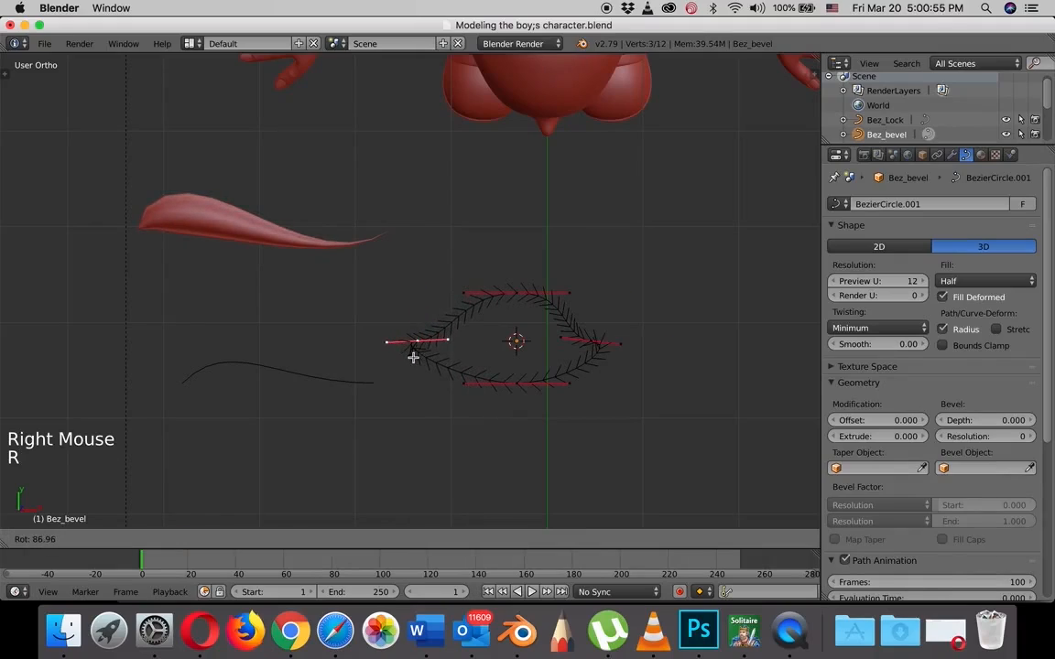
right_click(416, 348)
right_click(453, 341)
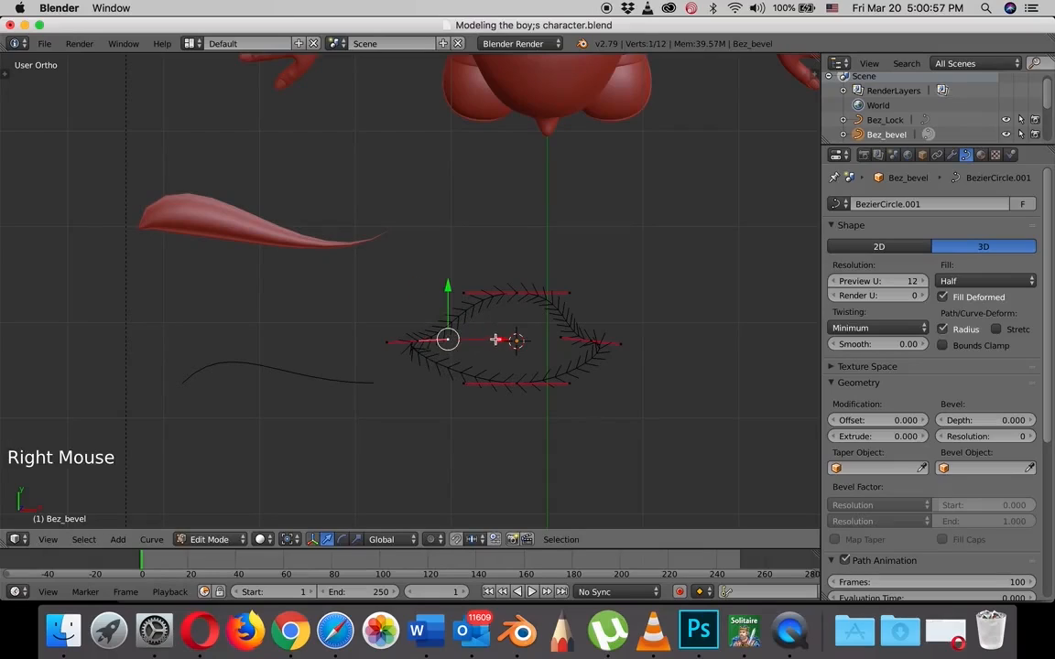
drag(495, 339, 577, 337)
right_click(567, 338)
middle_drag(297, 276, 302, 248)
scroll(300, 336, up, 1)
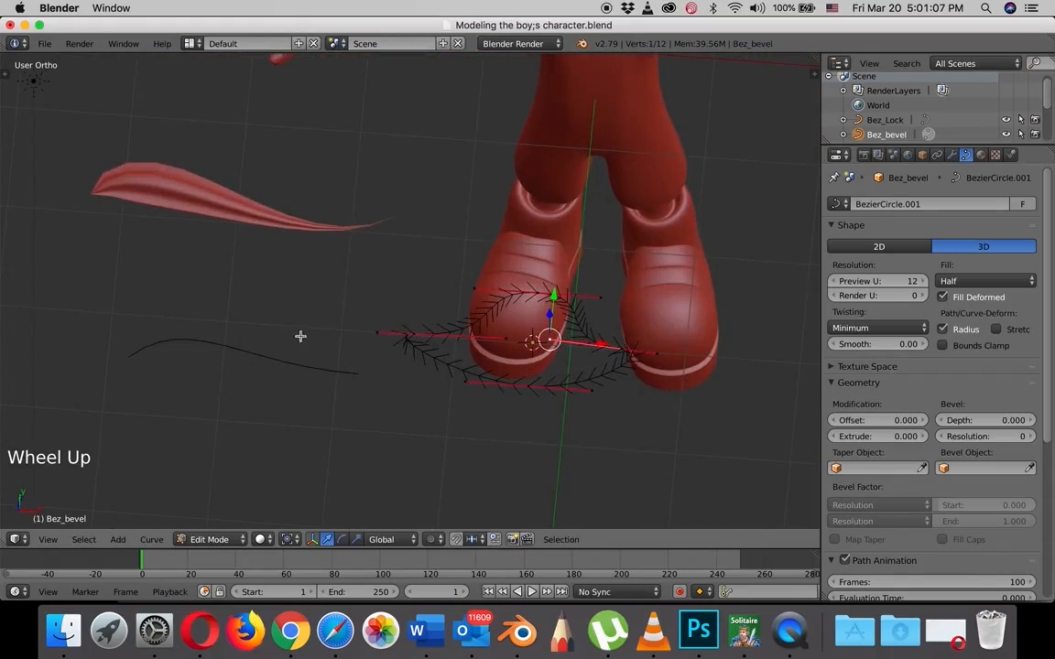
key(Tab)
Enter Edit Mode on the Bez_taper curve and rotate its right end point about 33° so the curve arches.
right_click(288, 369)
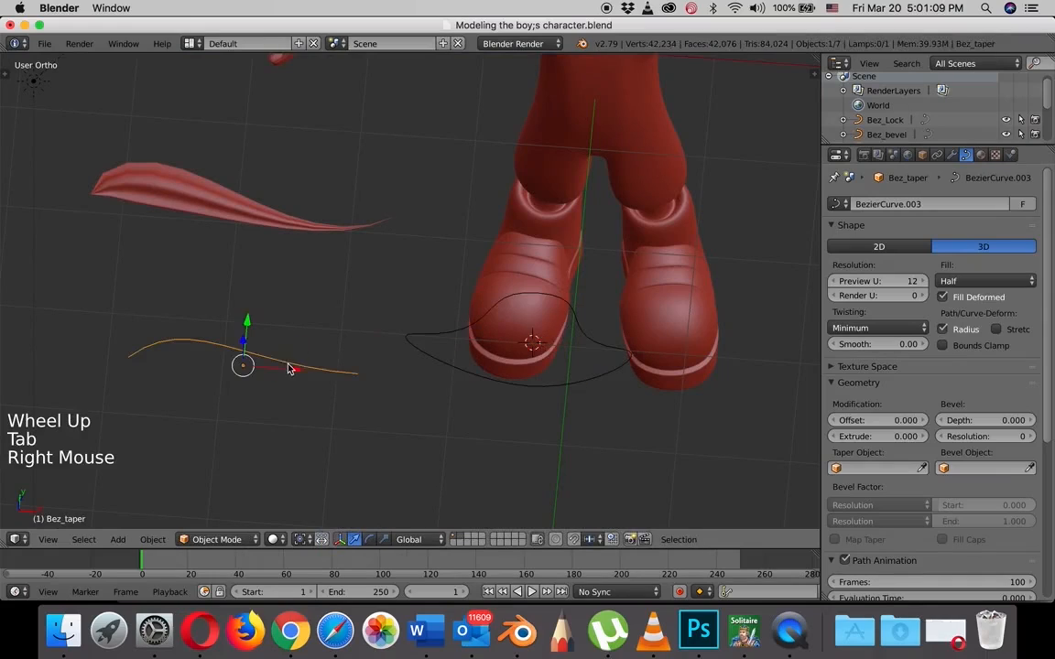
shift+middle_drag(296, 382, 338, 365)
key(Tab)
right_click(444, 343)
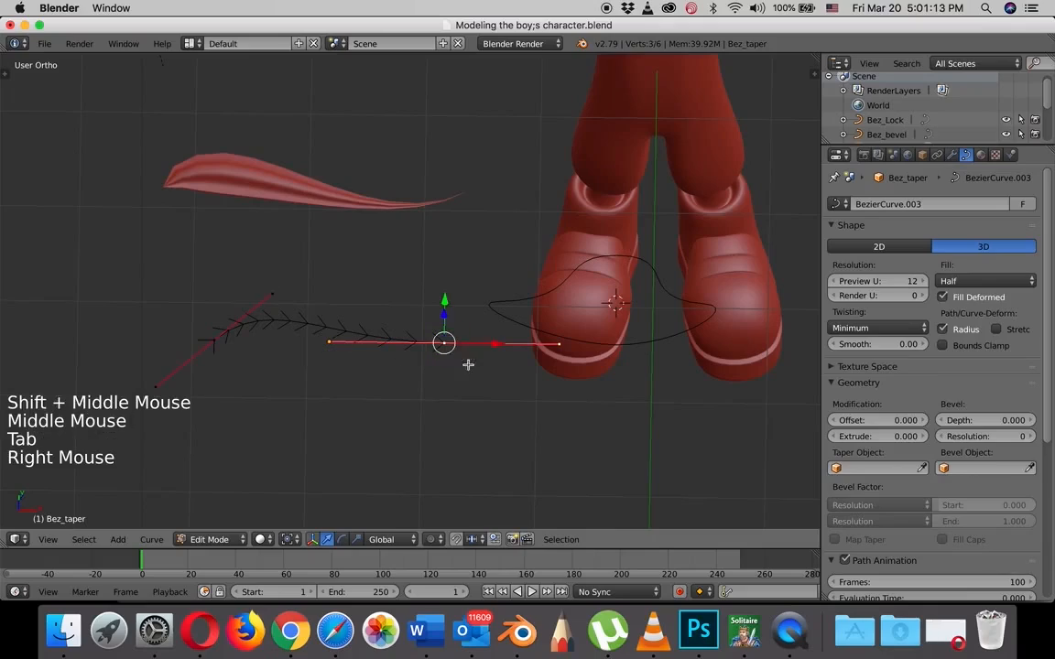
key(r)
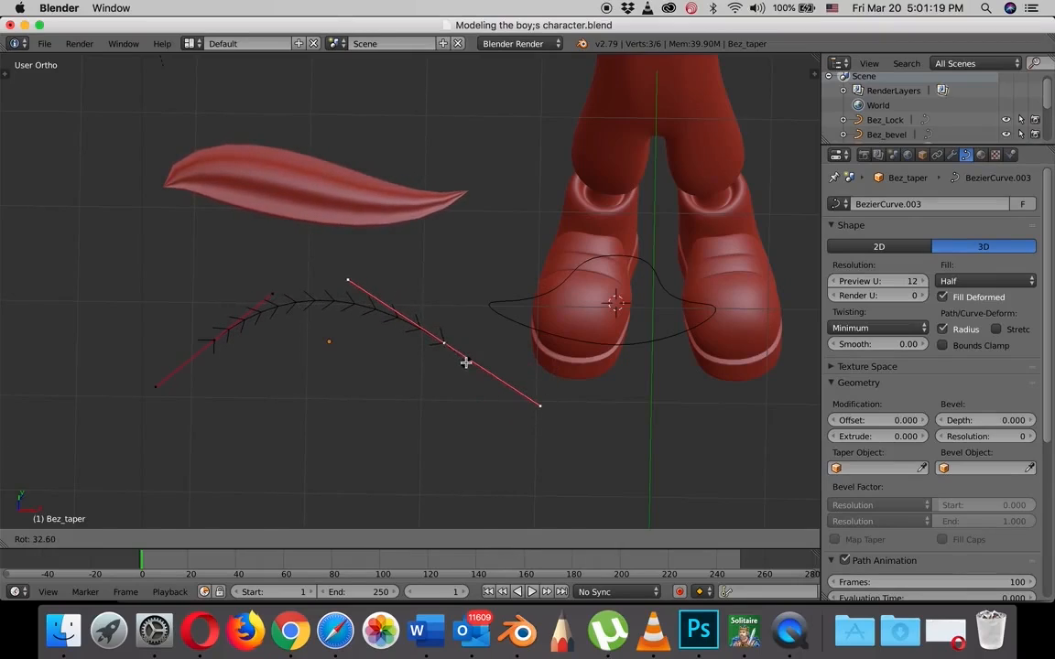
click(467, 361)
Rotate the taper curve's left end point slightly and shift it a little outward along X.
right_click(213, 340)
key(r)
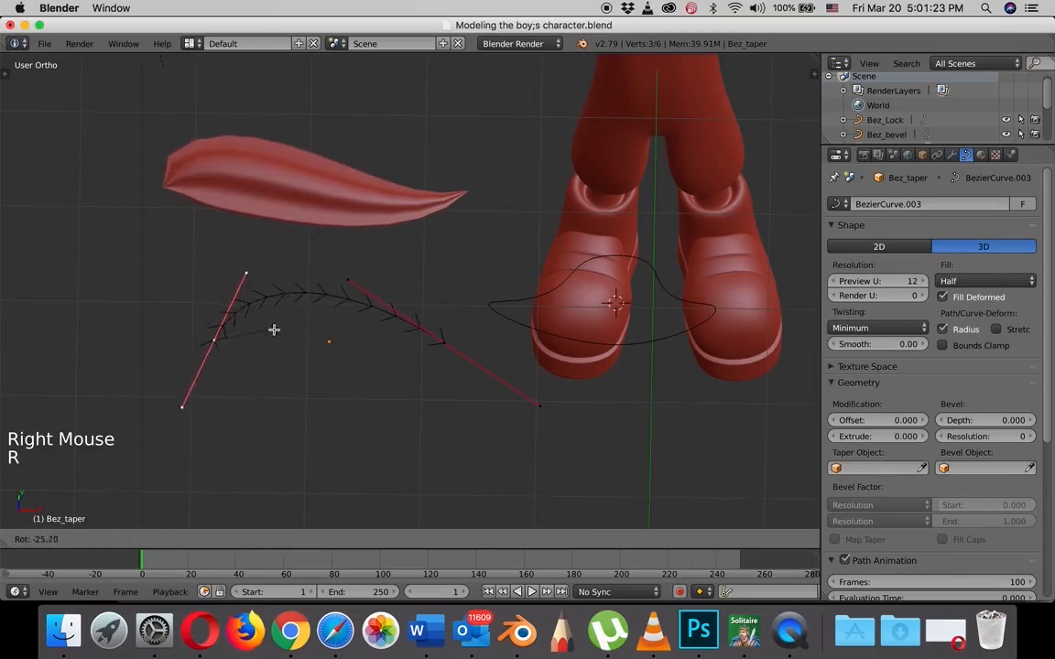
click(260, 358)
mouse_move(269, 342)
mouse_down()
mouse_move(136, 346)
mouse_move(287, 337)
mouse_move(238, 342)
mouse_move(261, 337)
mouse_up()
Shift the taper's right end slightly outward, shrink the handles at both ends, scaling the left to about 0.8, and leave Edit Mode.
right_click(444, 342)
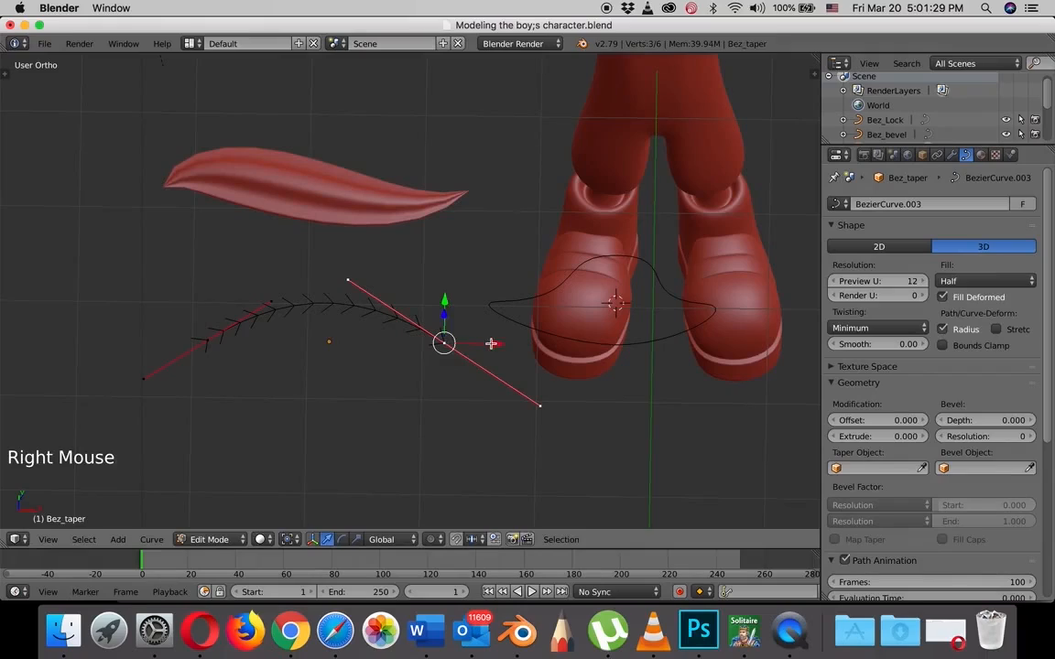
mouse_move(491, 343)
mouse_down()
mouse_move(562, 338)
mouse_move(502, 348)
mouse_up()
key(s)
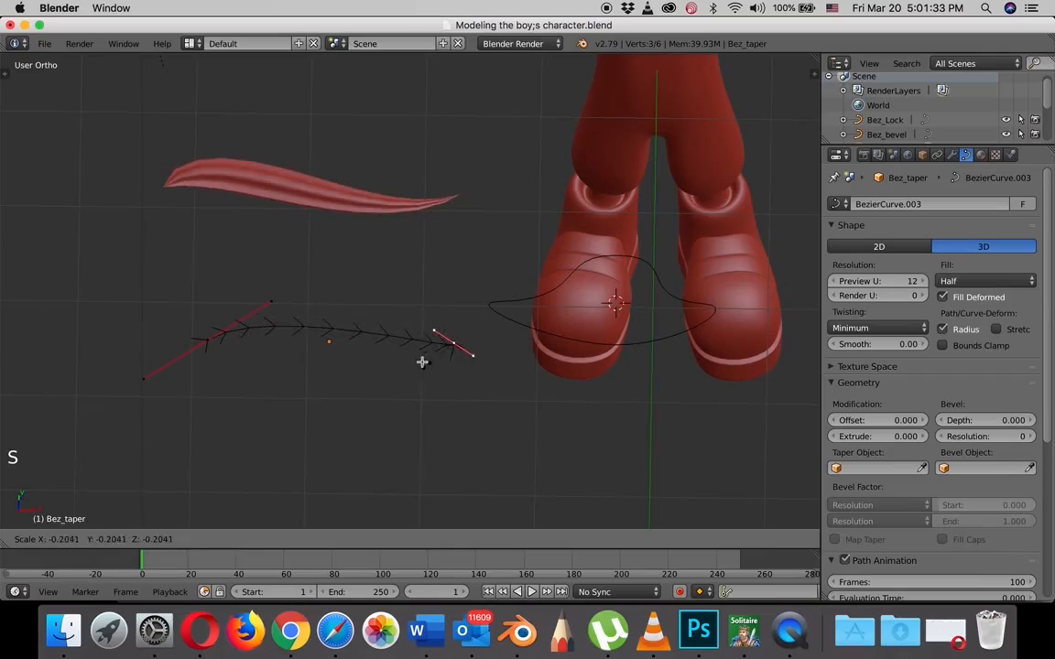
click(477, 391)
right_click(208, 342)
key(s)
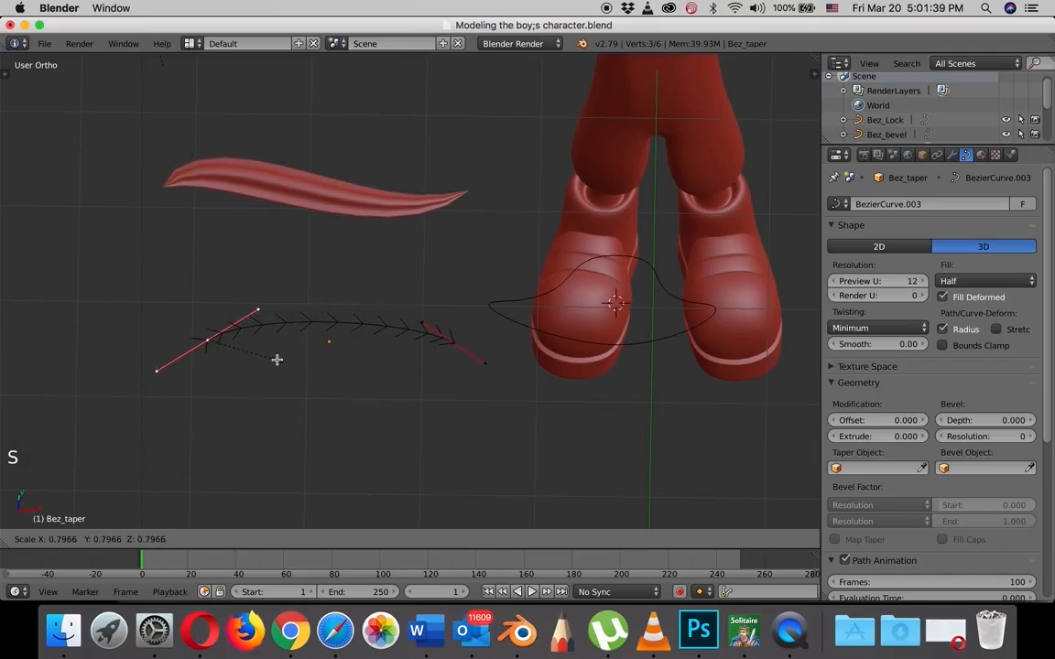
click(275, 360)
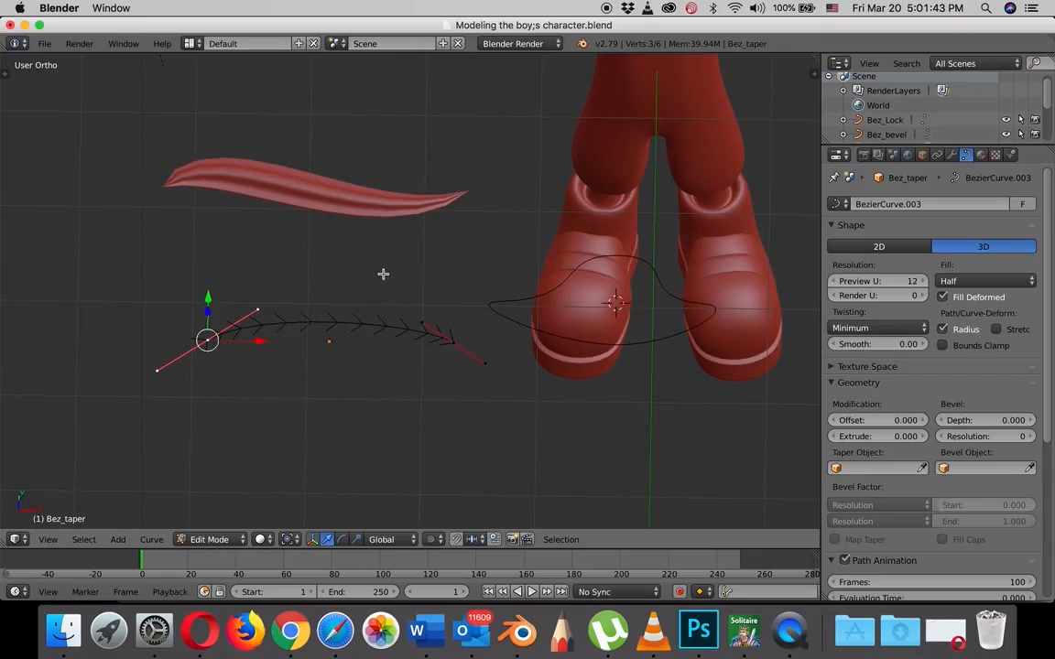
key(Tab)
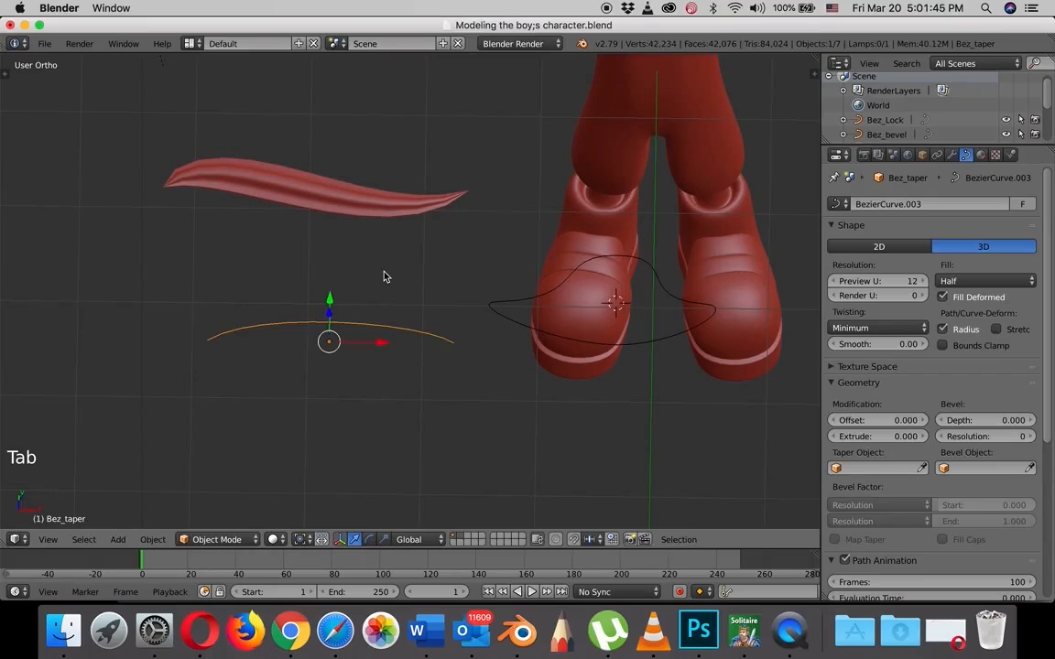
Enter Edit Mode on the Bez_Lock curve and stretch the lock by moving both end points outward along X.
right_click(348, 206)
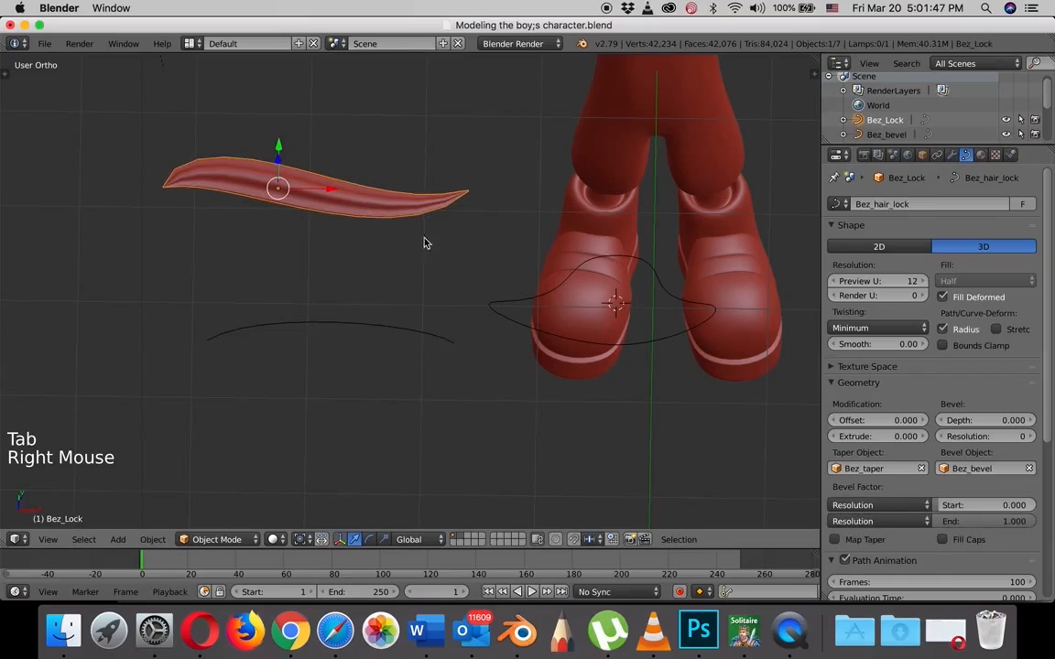
shift+middle_drag(412, 226, 431, 289)
scroll(430, 289, up, 2)
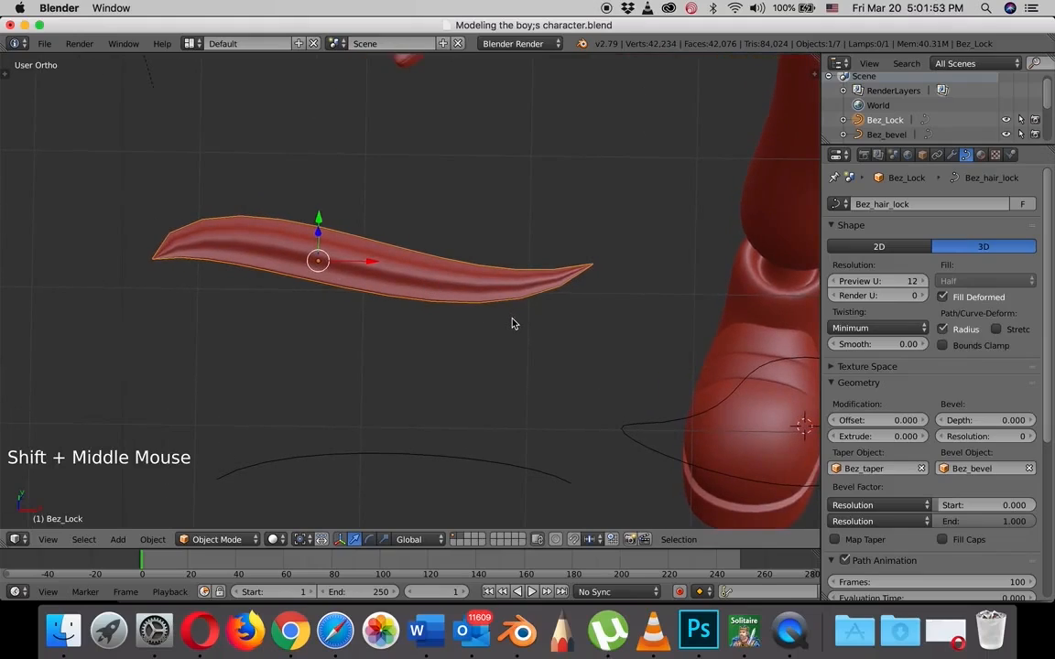
scroll(513, 323, down, 1)
key(Tab)
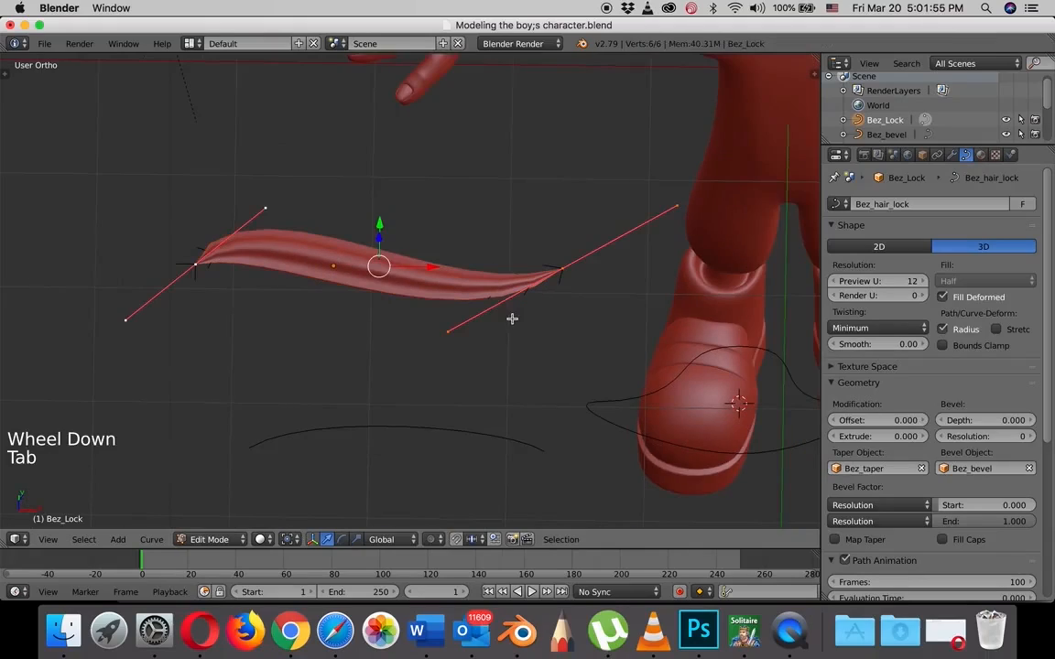
right_click(561, 272)
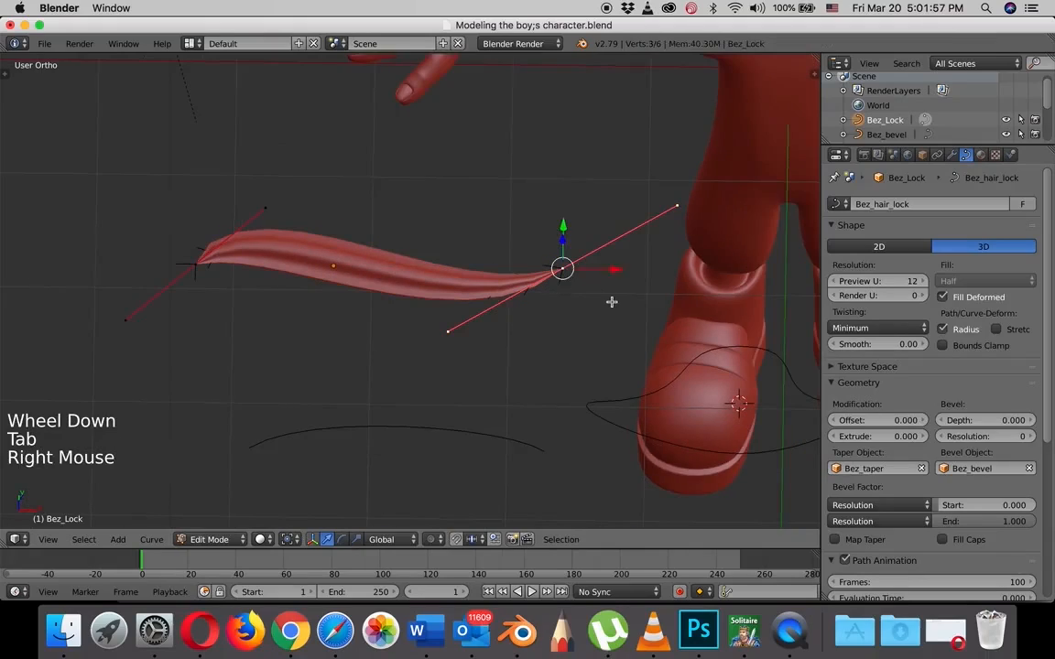
drag(616, 270, 666, 268)
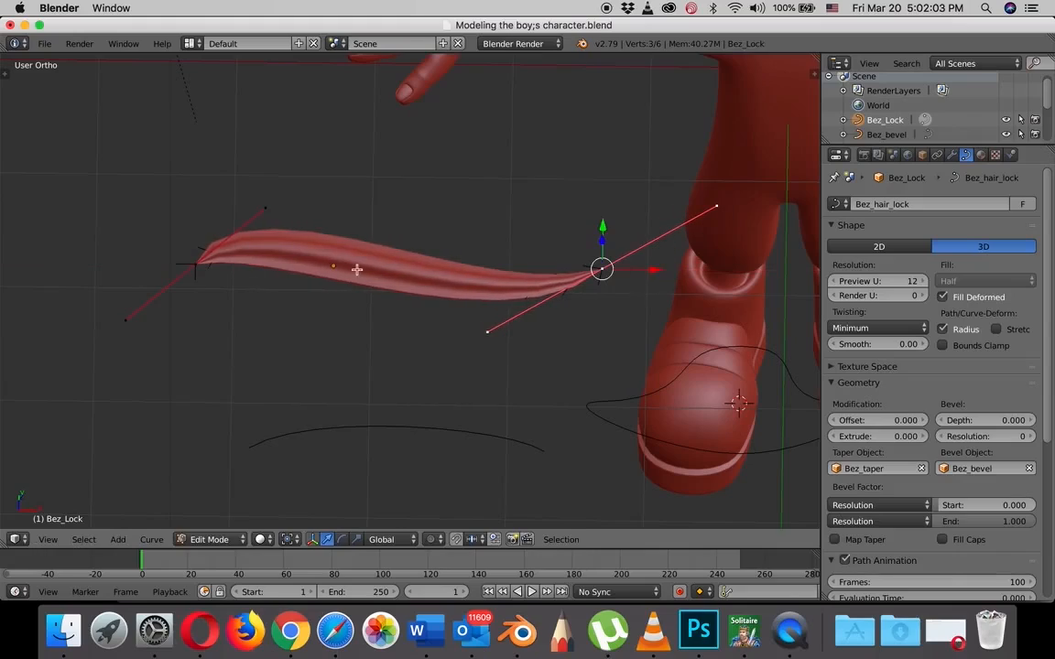
right_click(192, 264)
mouse_move(192, 264)
mouse_down()
mouse_move(165, 268)
mouse_move(243, 273)
mouse_move(176, 275)
mouse_move(197, 277)
mouse_up()
Rotate the hair lock's right end point about 15° to flatten the tip.
right_click(600, 270)
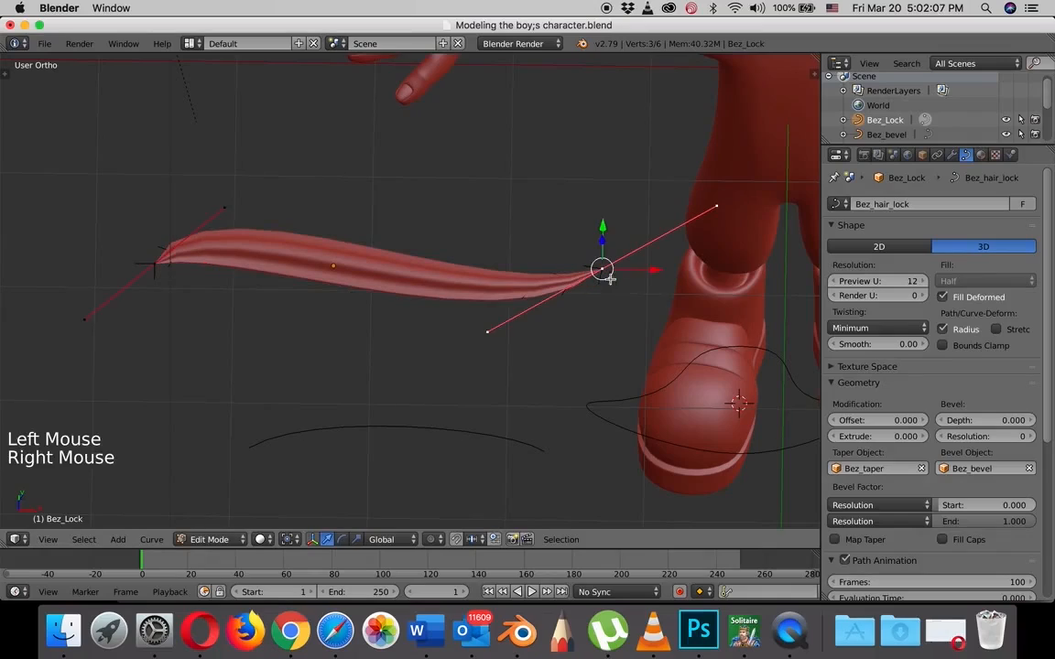
key(r)
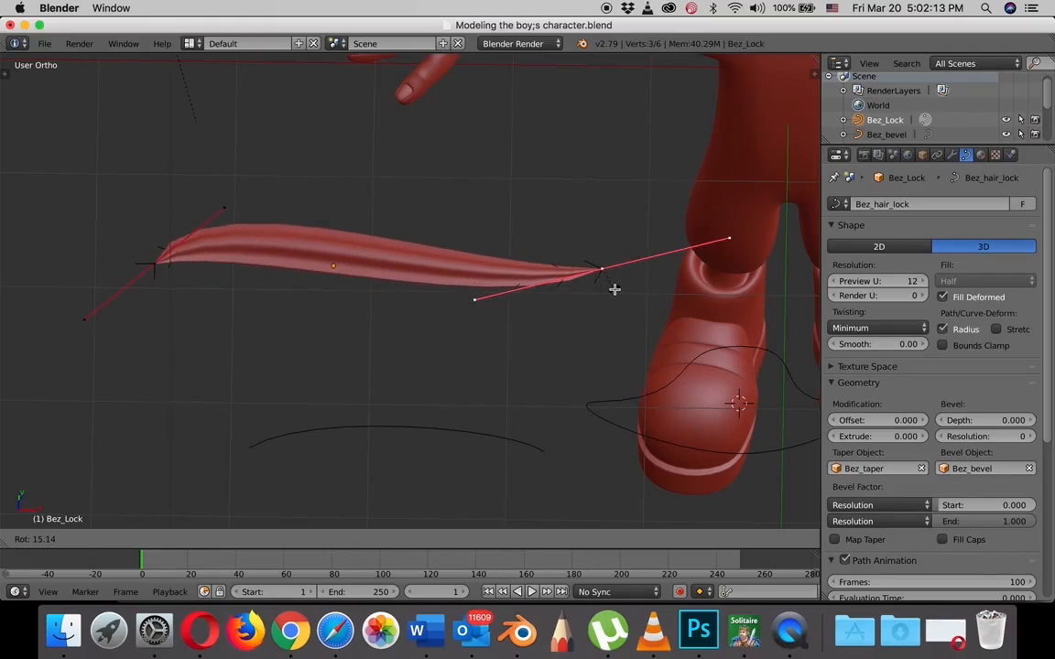
click(615, 289)
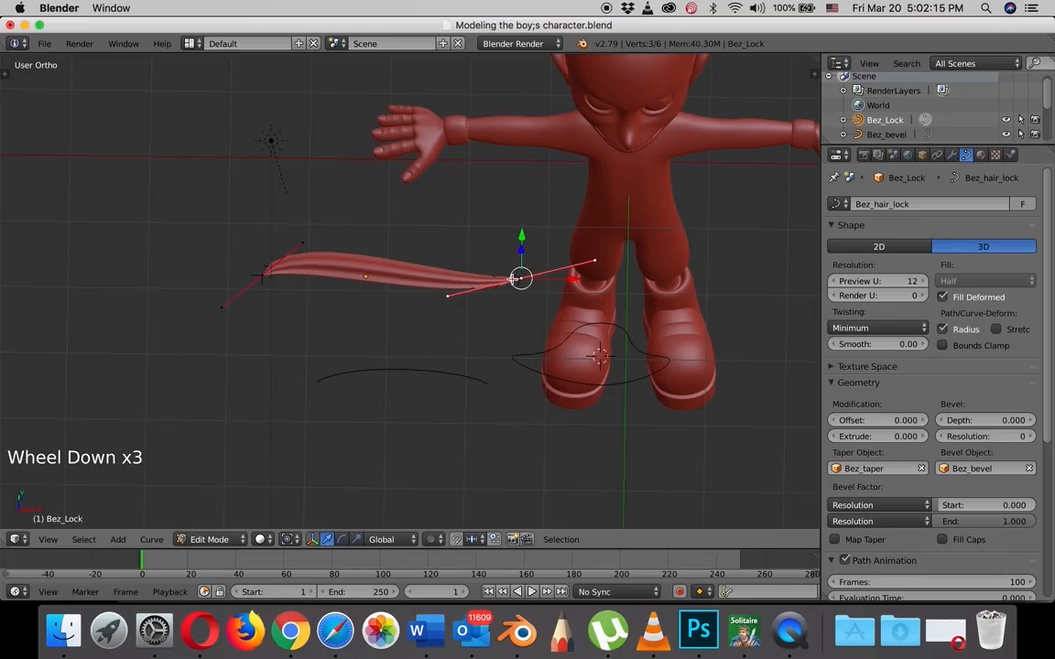
Shorten the hair lock by moving its right end point well inward and its left end point slightly inward along X.
right_click(543, 280)
drag(574, 277, 488, 272)
right_click(261, 276)
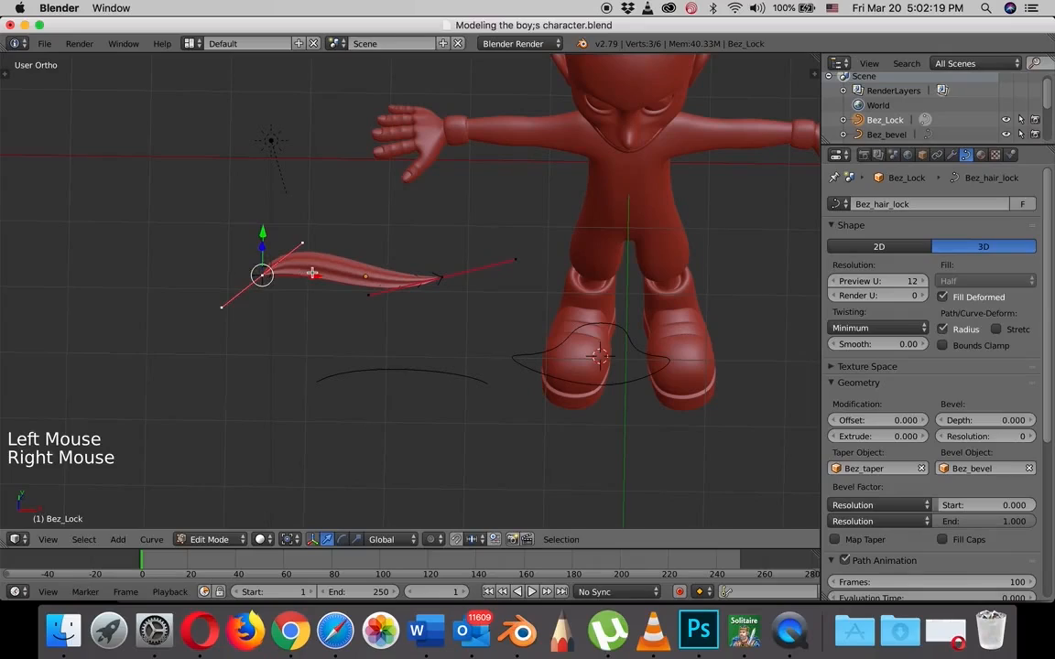
drag(313, 275, 328, 278)
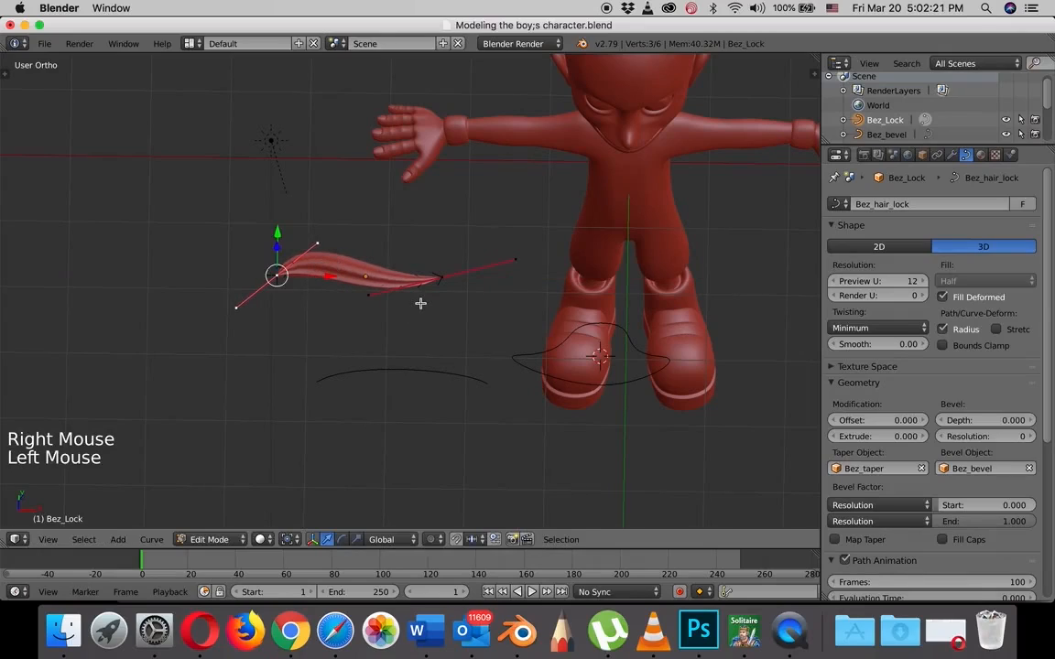
scroll(423, 300, up, 2)
scroll(423, 300, down, 1)
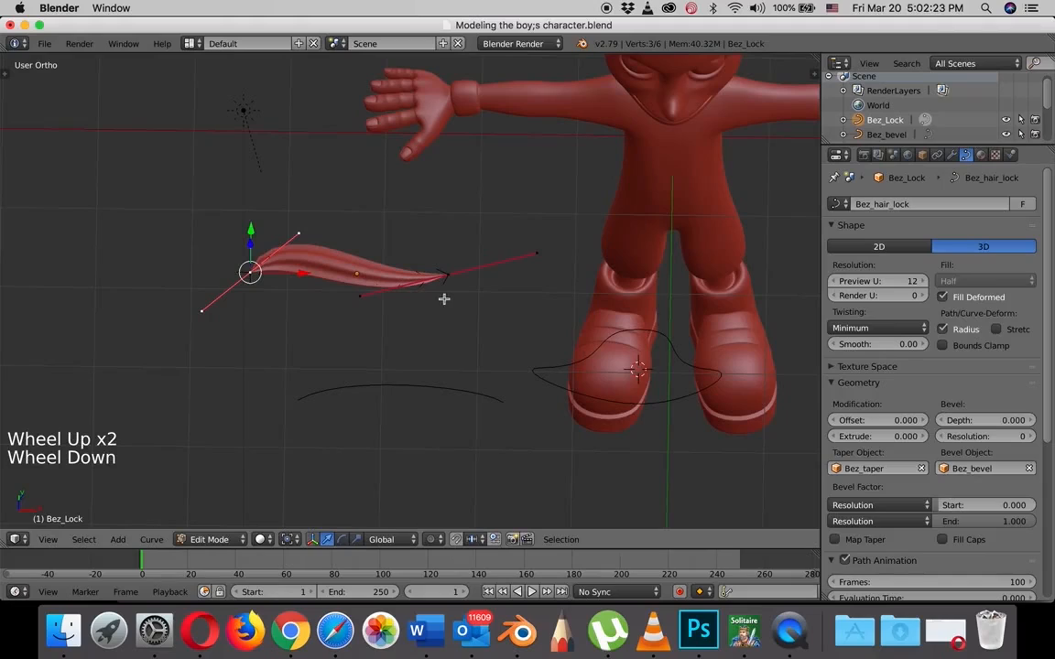
Flatten the whole Bez_Lock curve by selecting all its points and scaling them to 0 along Y.
shift+middle_drag(435, 294, 463, 311)
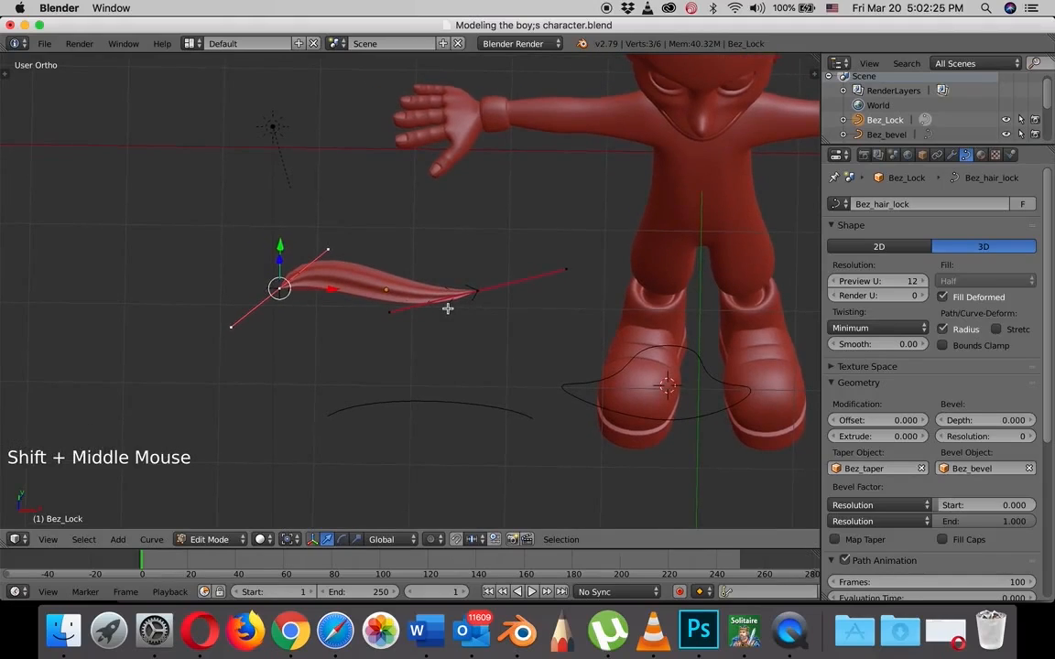
key(KP_7)
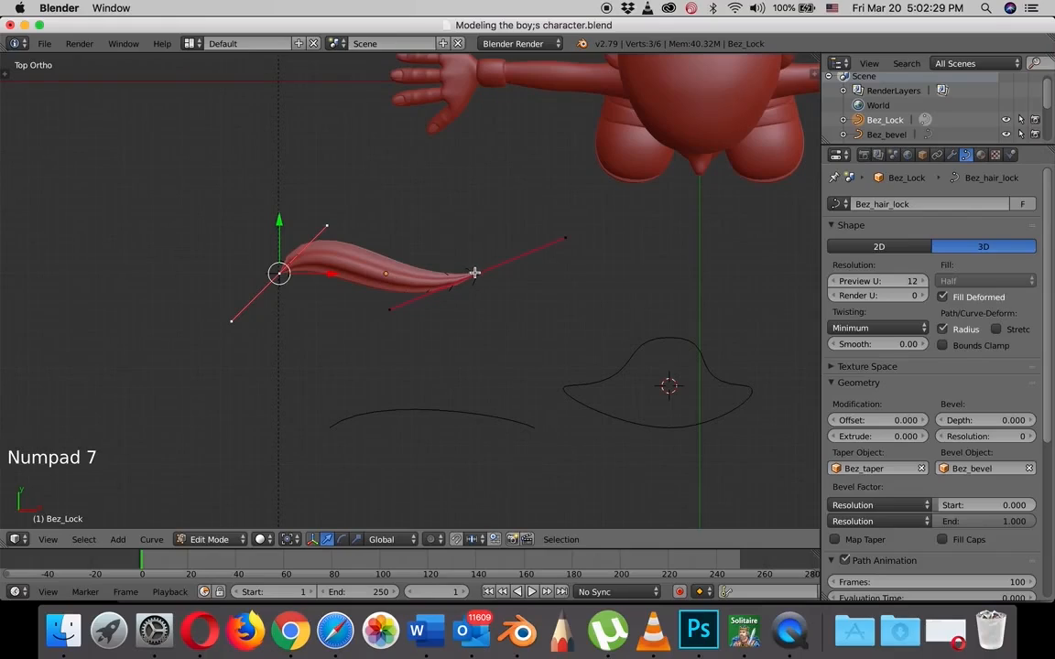
key(a)
key(a)
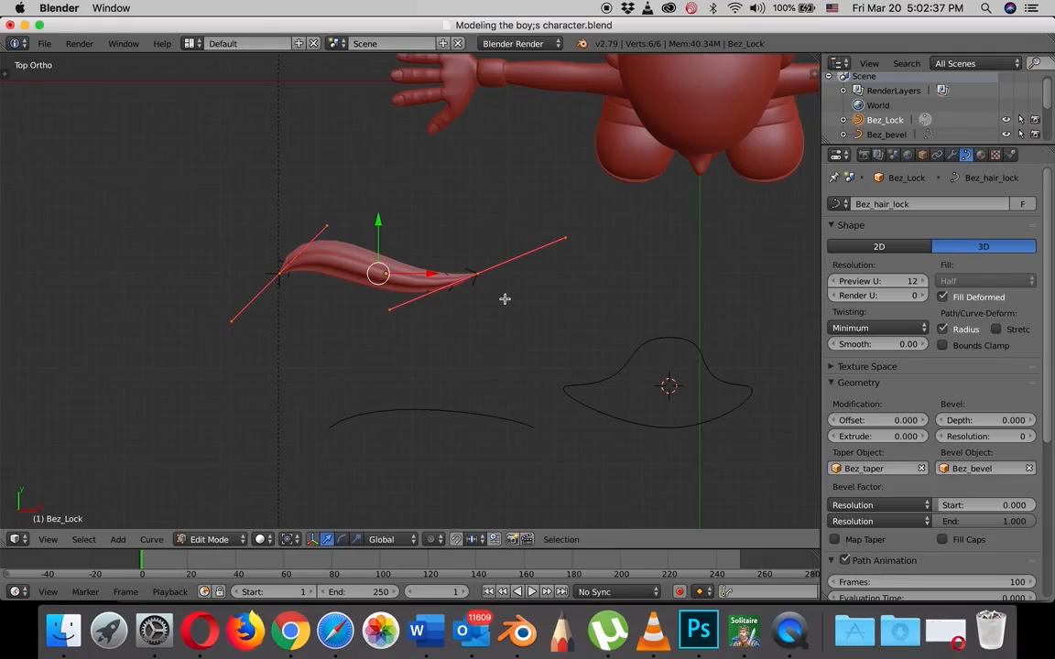
key(s)
key(y)
key(0)
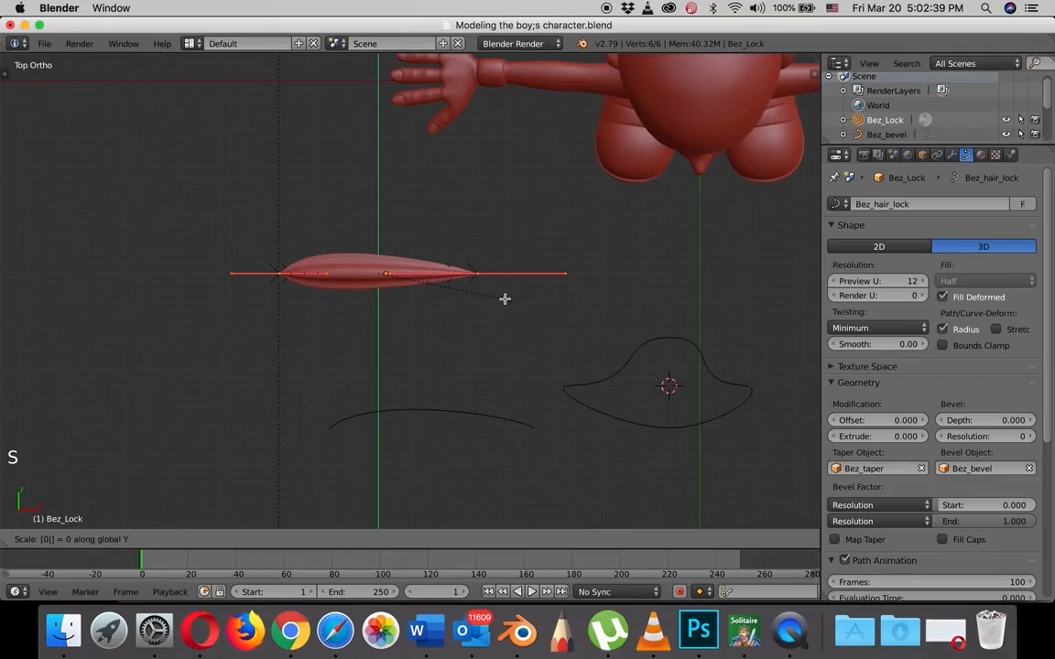
key(Return)
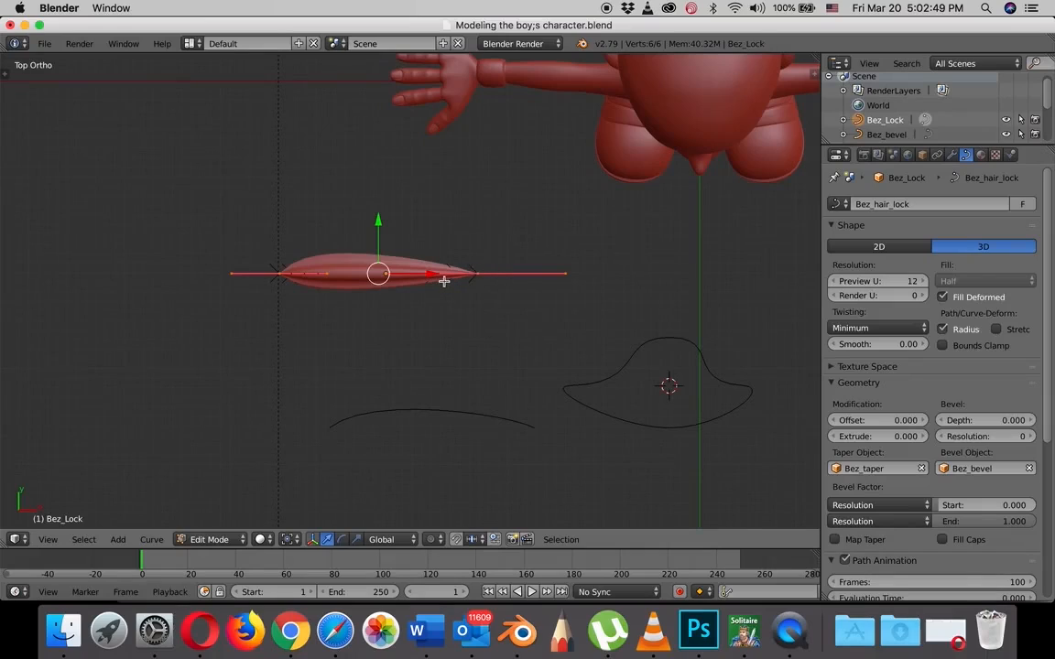
Move all the hair lock's points along X in top view until its root end meets the object's origin.
scroll(443, 280, up, 5)
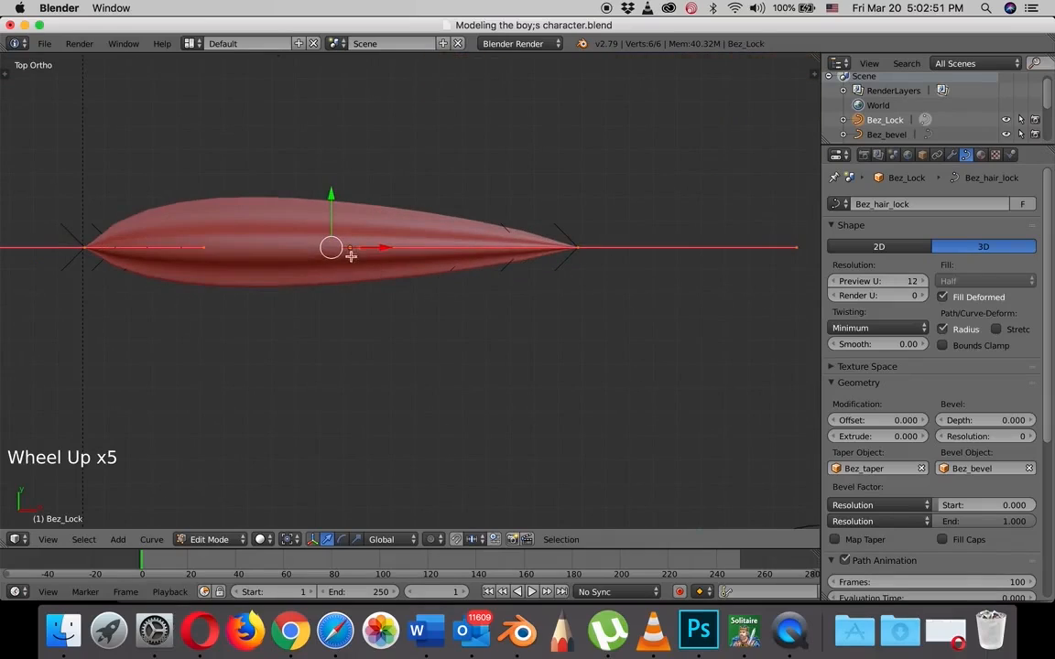
scroll(341, 240, up, 4)
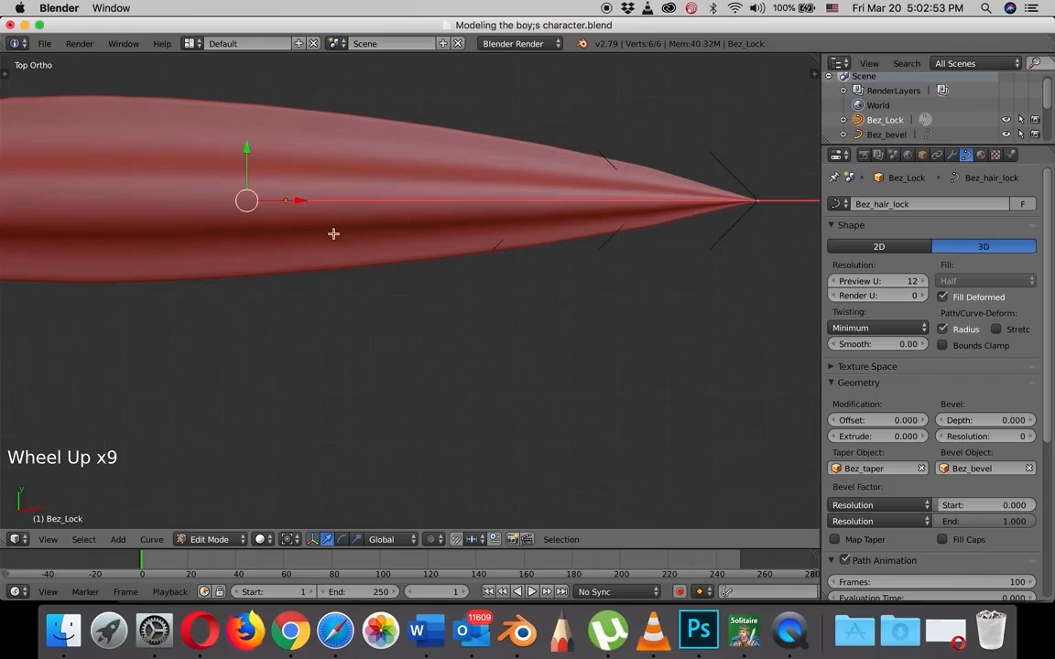
shift+middle_drag(334, 233, 501, 283)
scroll(466, 271, down, 2)
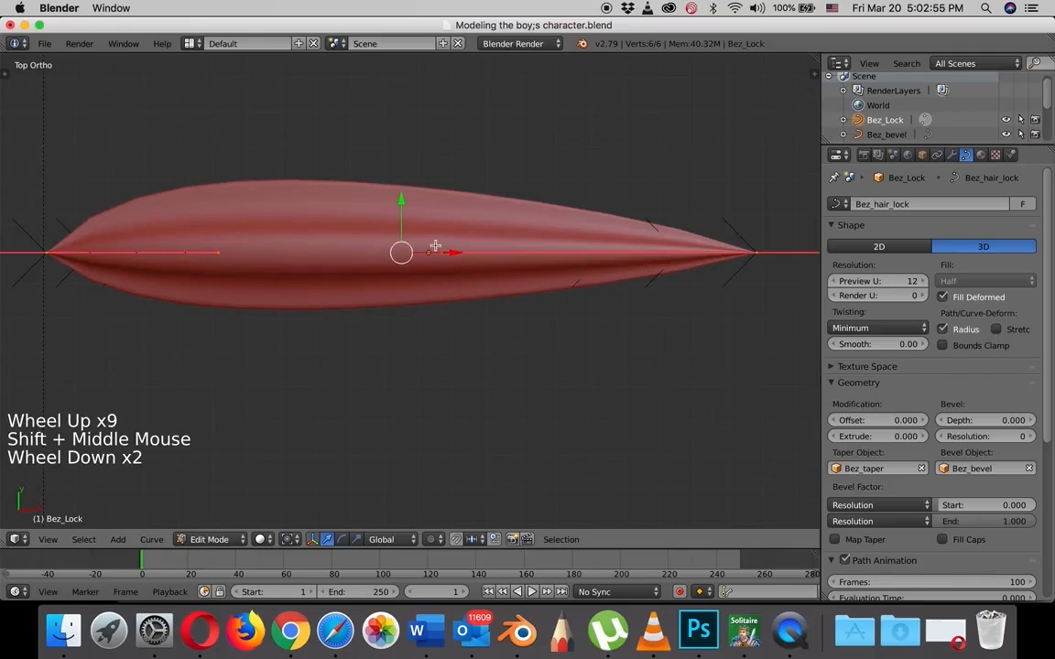
scroll(435, 260, down, 1)
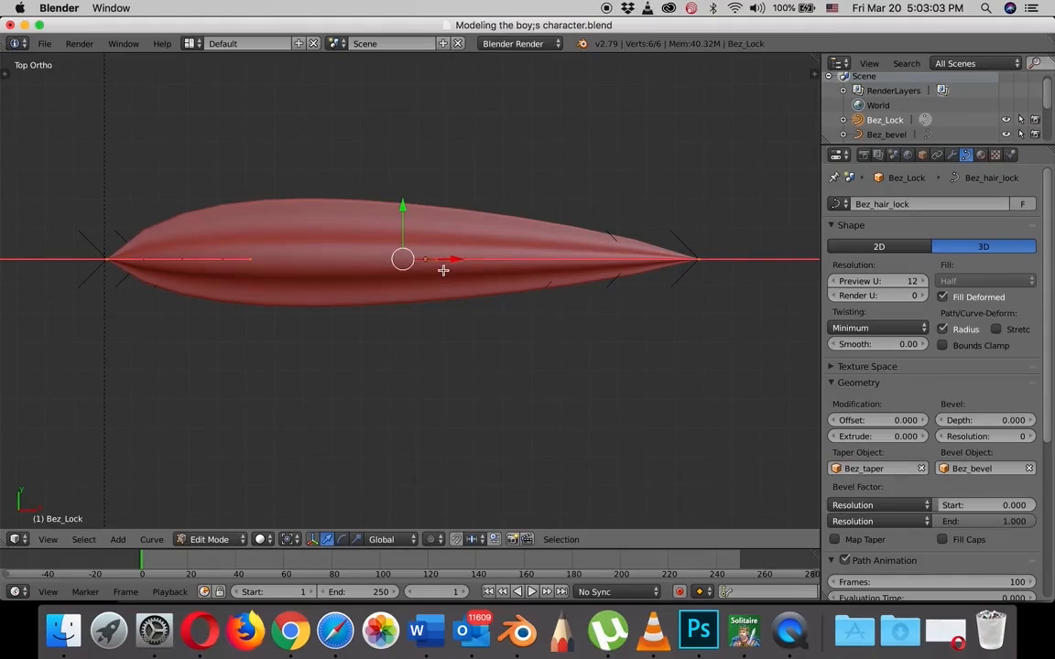
scroll(433, 270, down, 1)
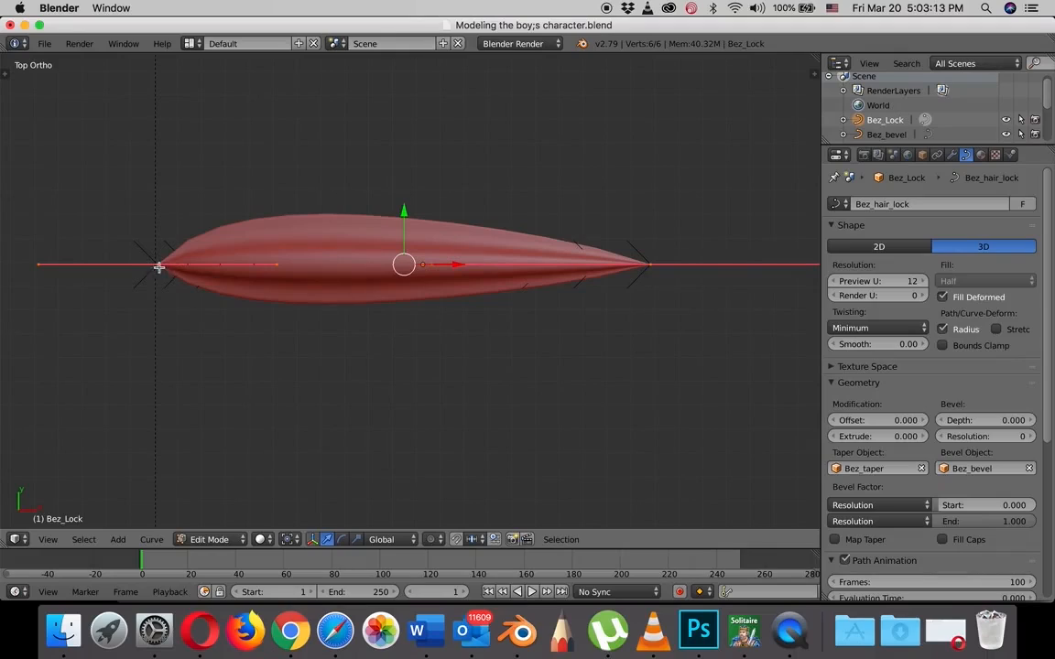
scroll(457, 281, down, 4)
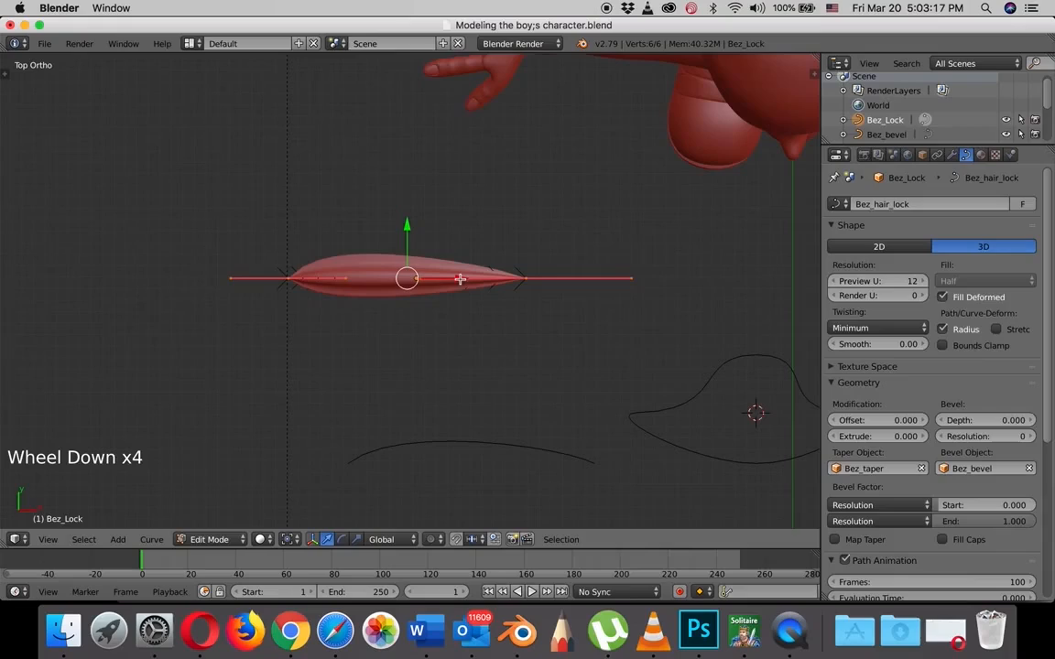
drag(462, 279, 587, 292)
scroll(587, 291, up, 9)
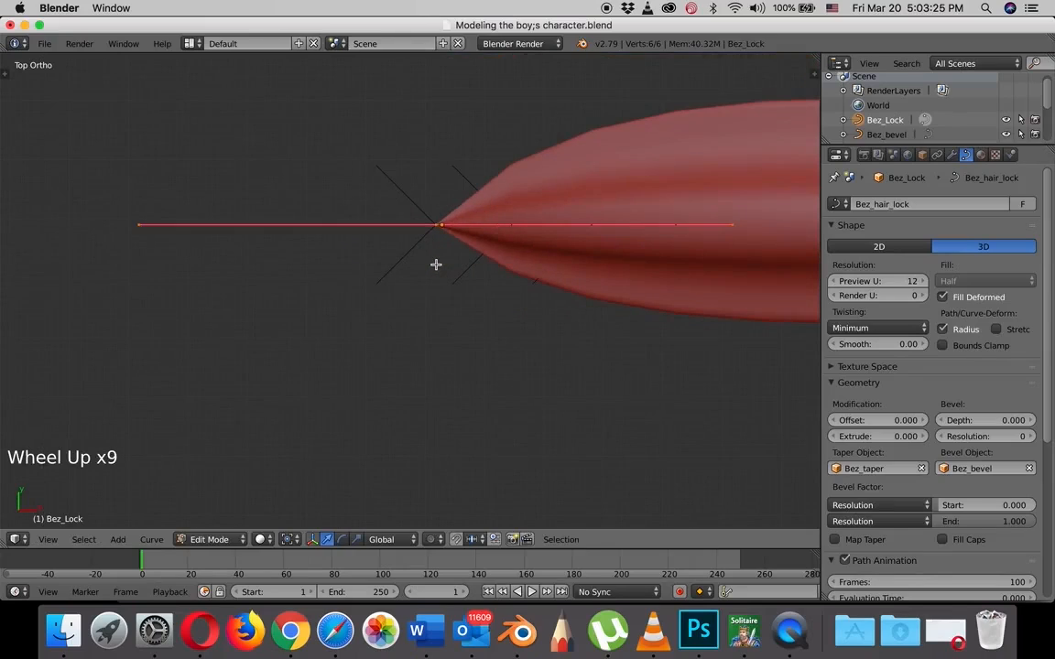
scroll(436, 265, down, 3)
Raise all the hair lock's points slightly along Z to line its root up with the origin, and leave Edit Mode.
key(KP_1)
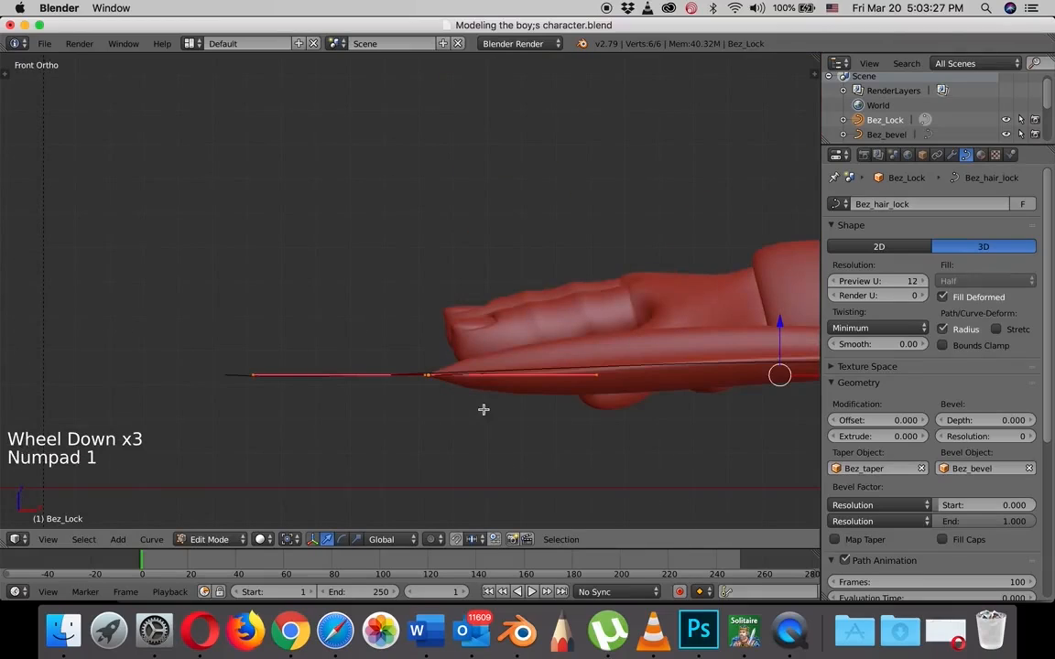
shift+middle_drag(482, 398, 386, 306)
shift+scroll(387, 306, down, 1)
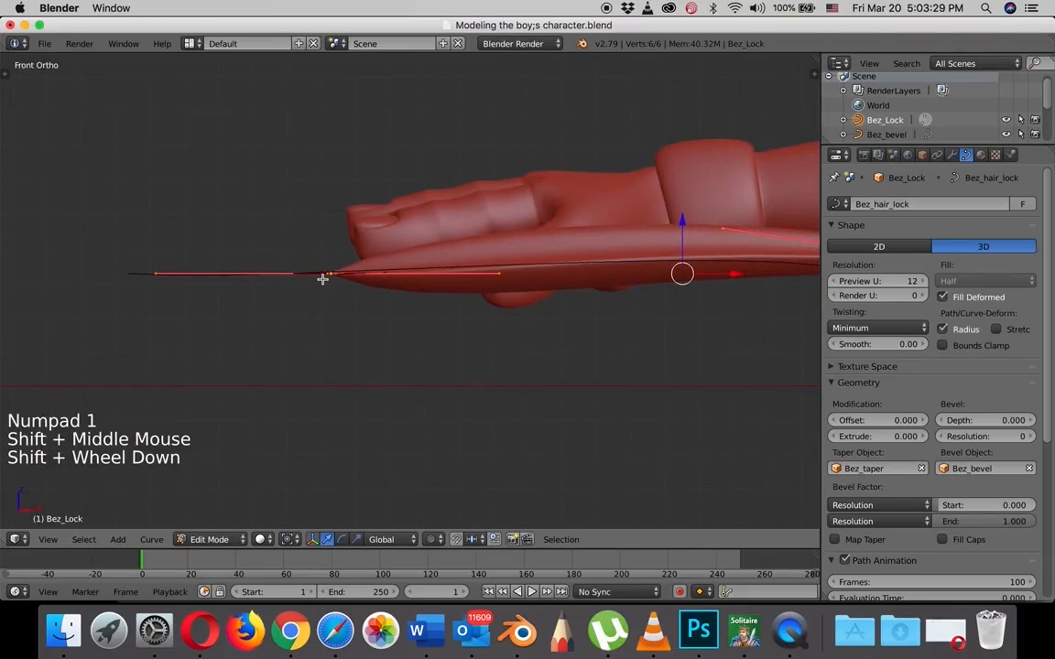
drag(681, 224, 686, 220)
key(KP_7)
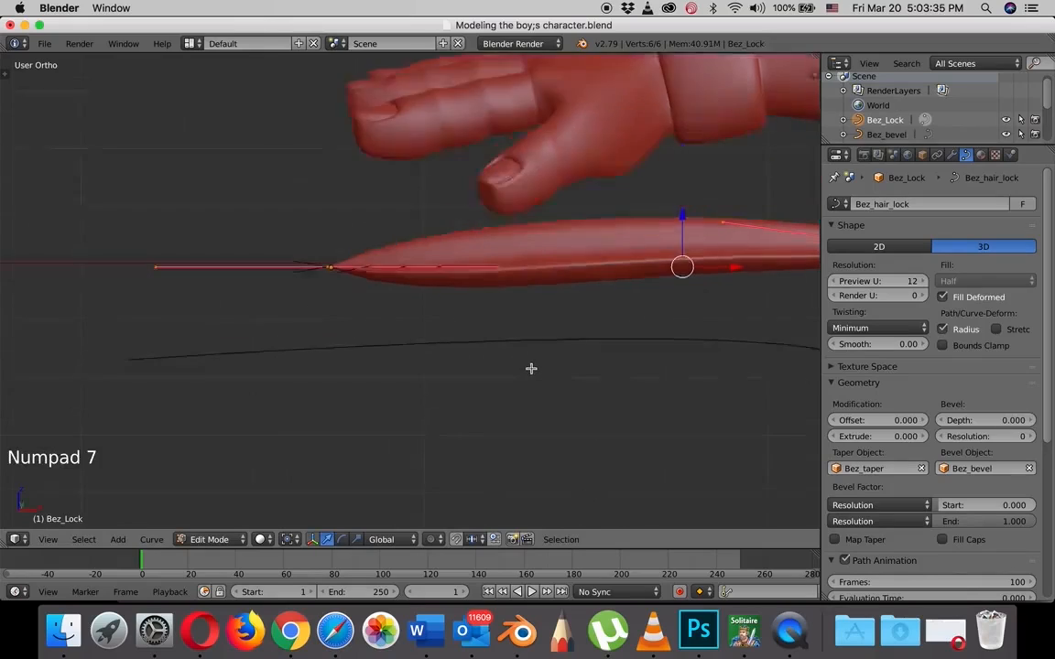
scroll(529, 369, down, 3)
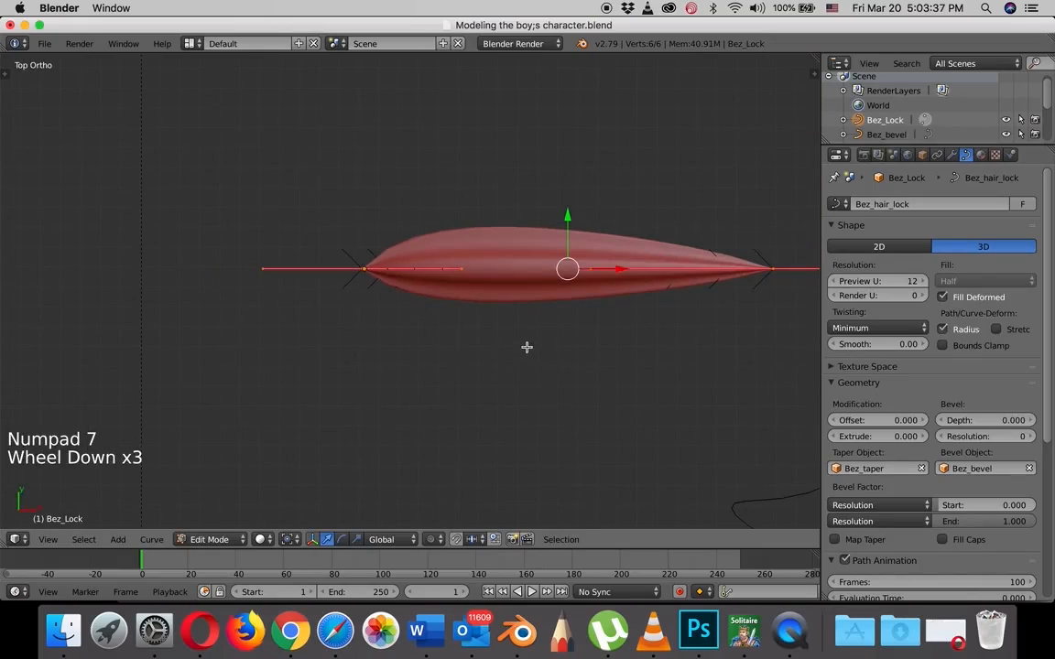
shift+middle_drag(524, 346, 448, 327)
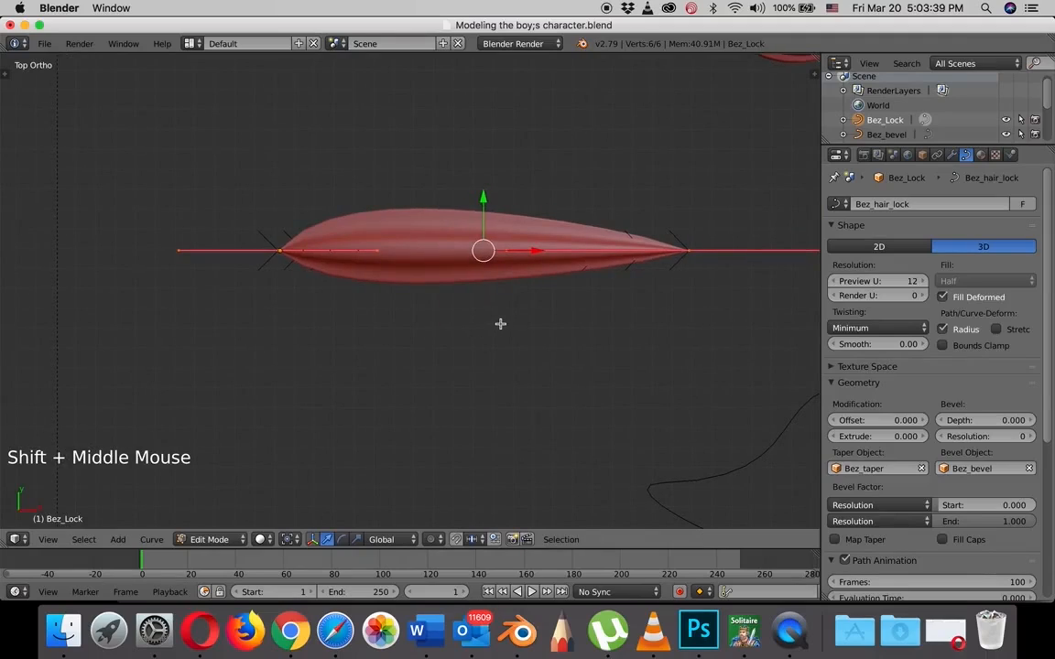
key(Tab)
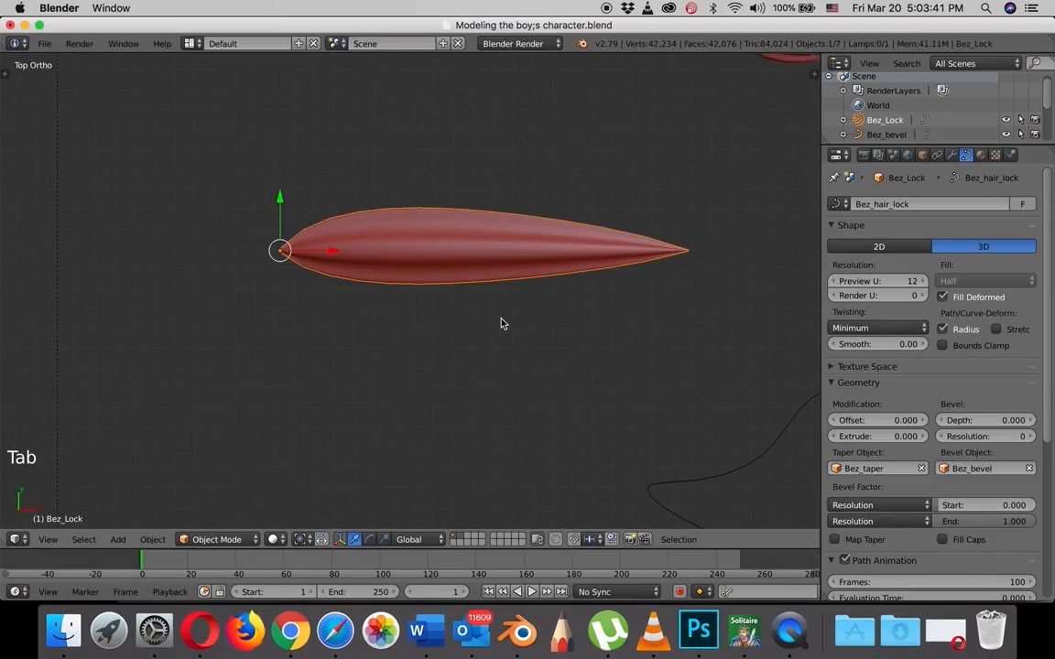
scroll(502, 324, down, 1)
scroll(502, 325, down, 2)
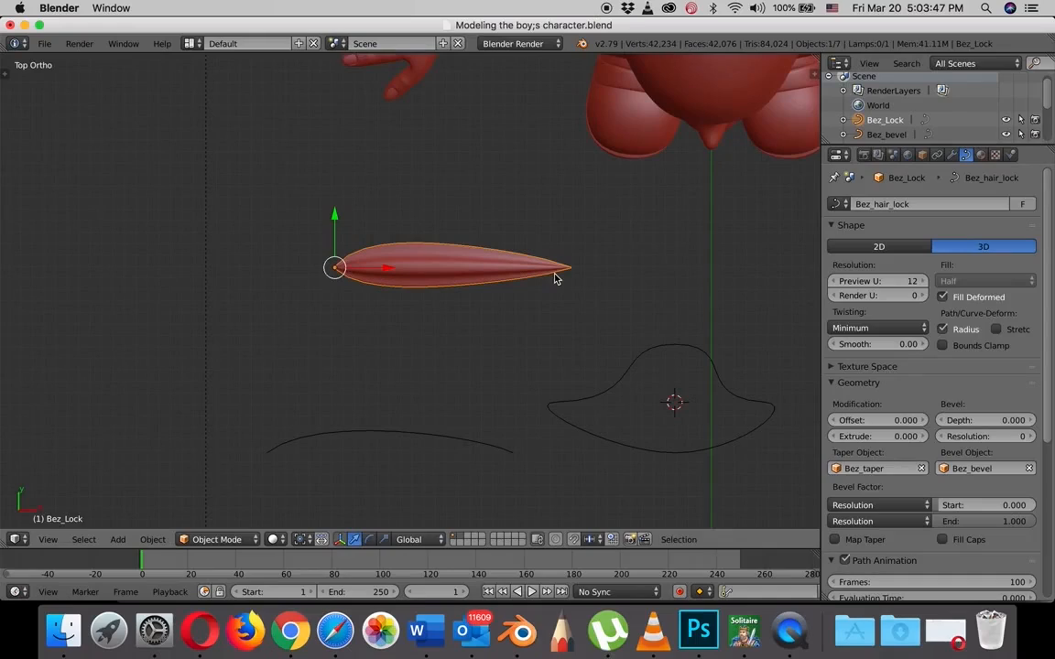
key(s)
key(x)
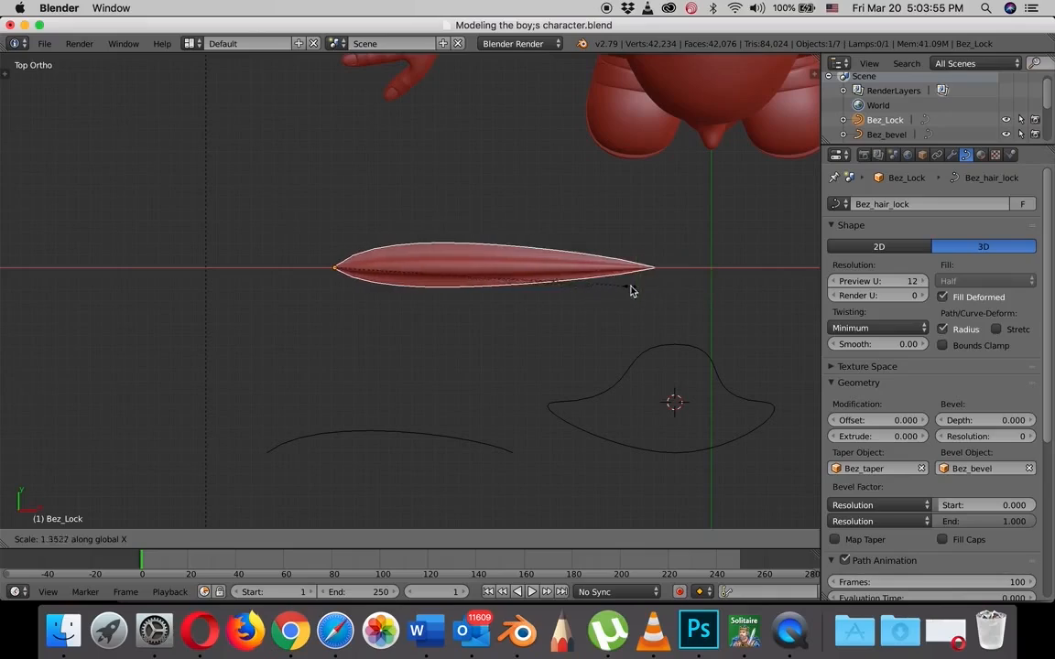
click(549, 293)
Widen the hair lock by scaling the object up along Y.
key(s)
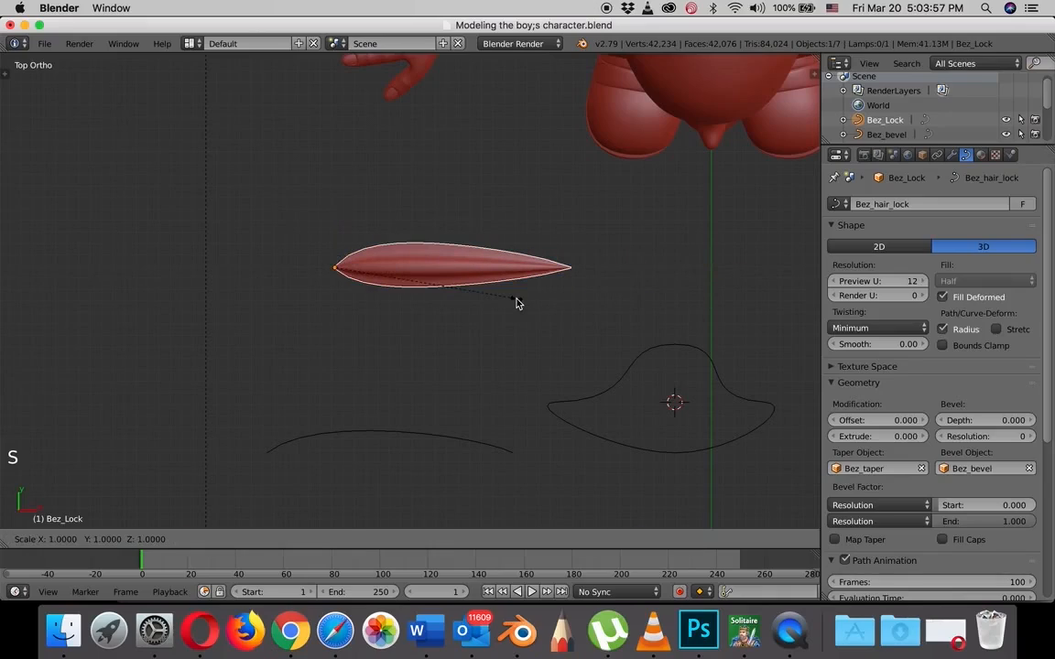
key(y)
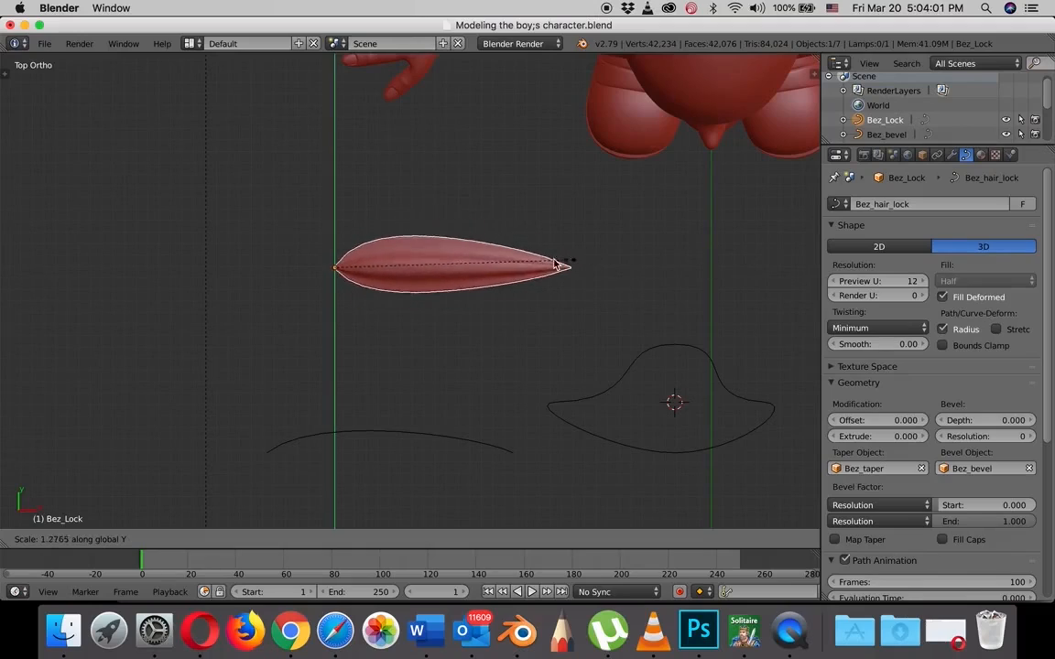
click(591, 261)
Rotate the hair lock by -90° in top view and apply its rotation.
scroll(486, 313, down, 3)
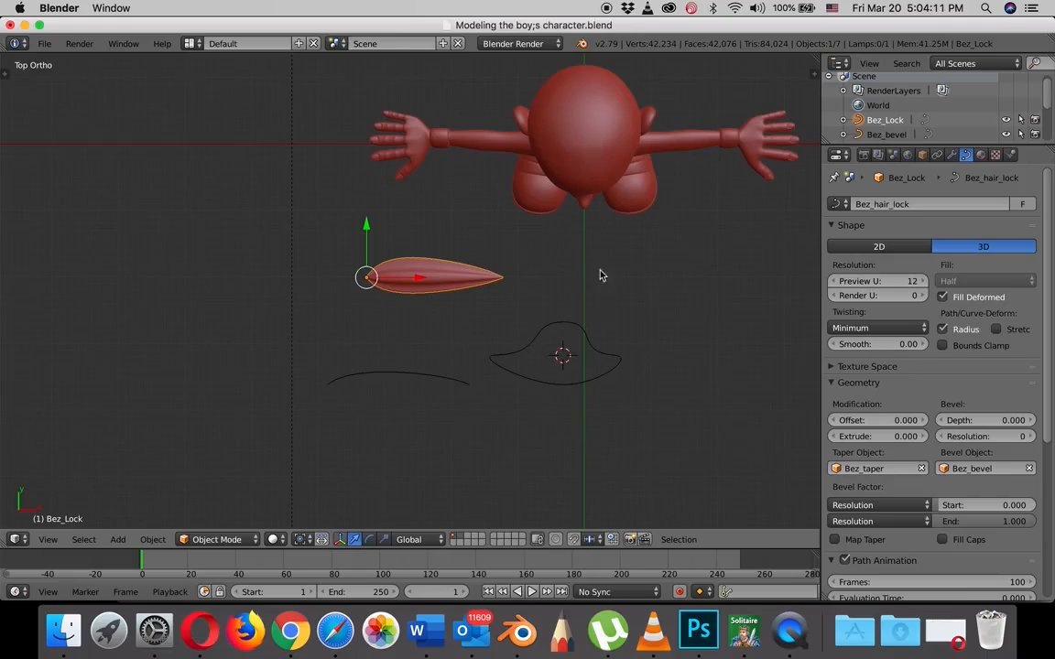
scroll(516, 207, up, 2)
scroll(517, 206, down, 2)
key(r)
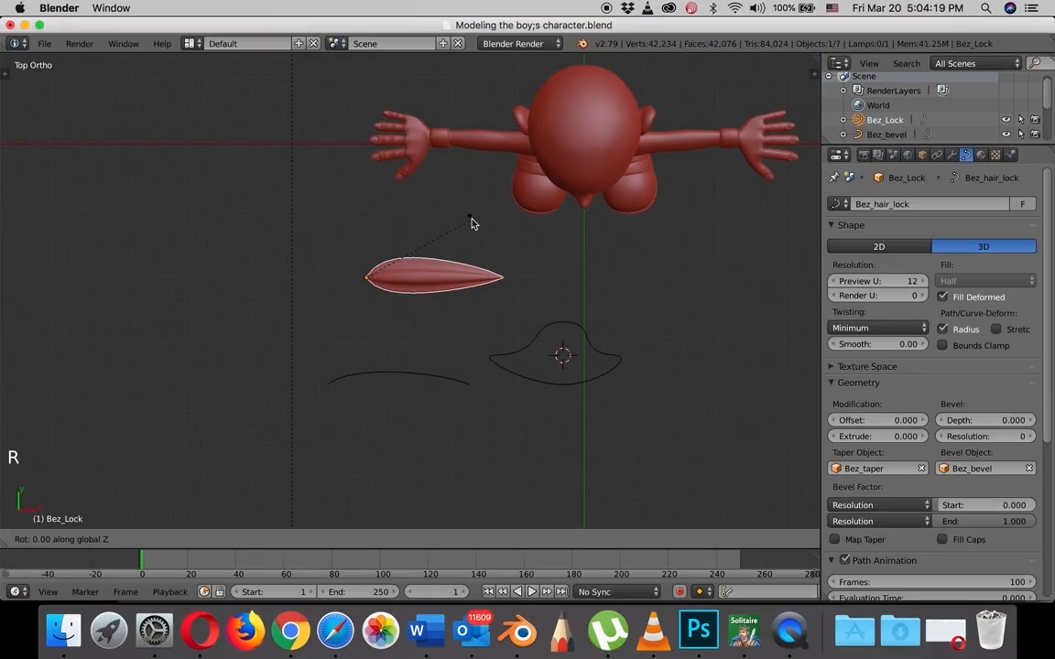
text(-90)
key(Return)
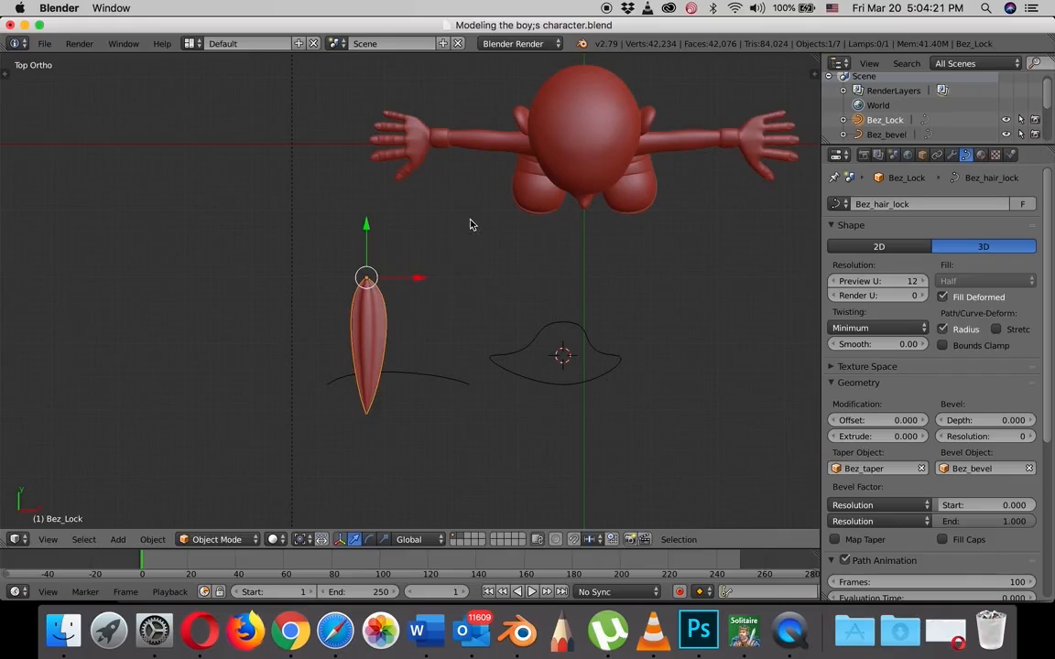
scroll(373, 318, up, 3)
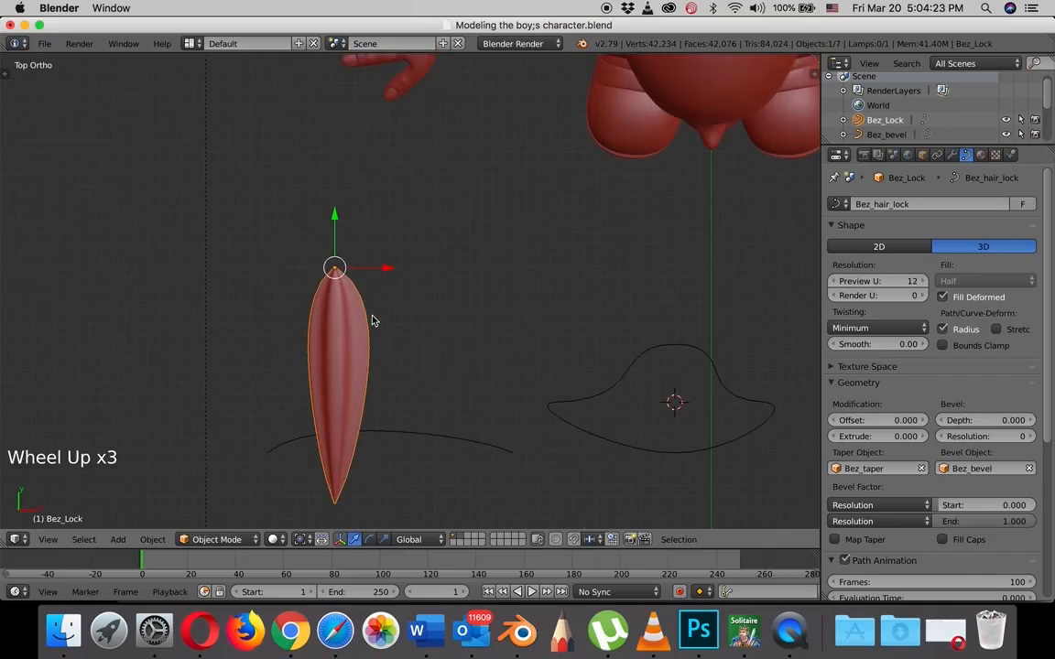
scroll(366, 309, down, 2)
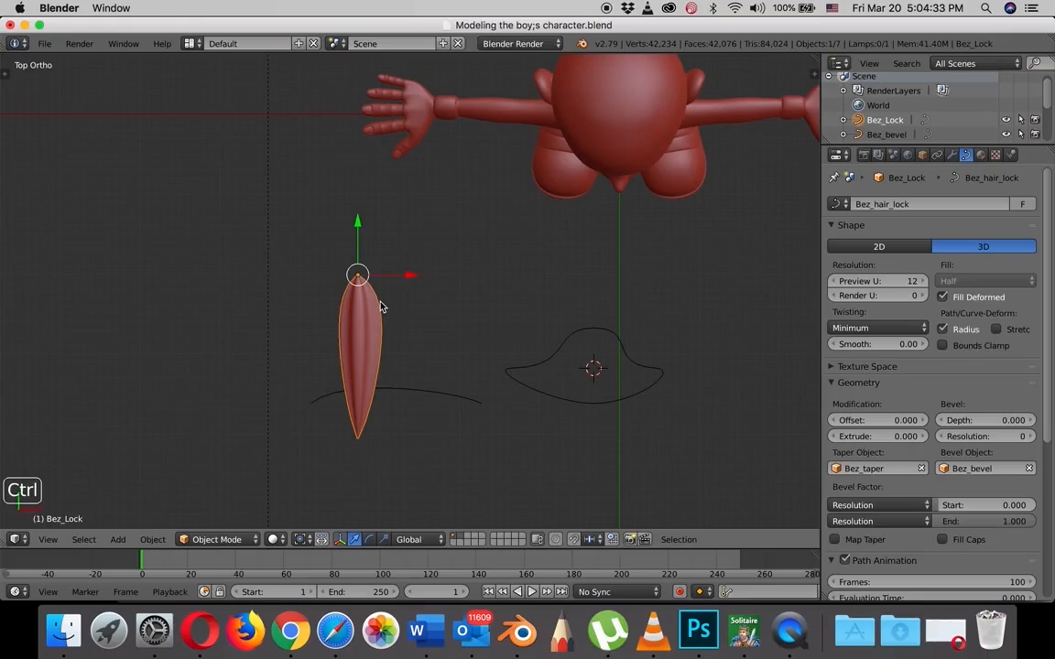
key(ctrl+a)
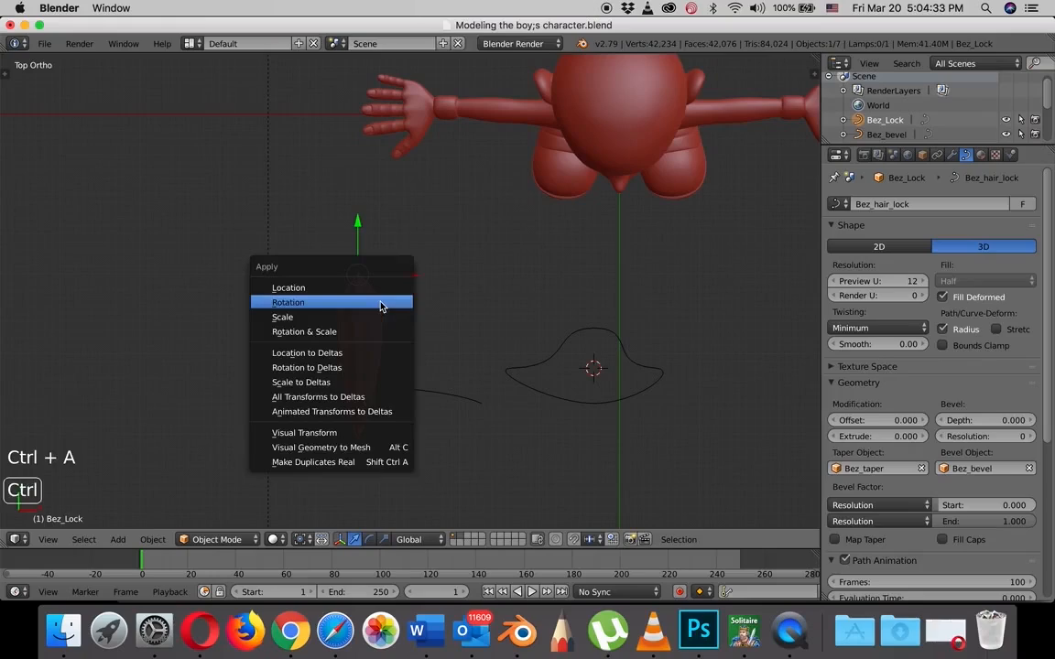
click(289, 302)
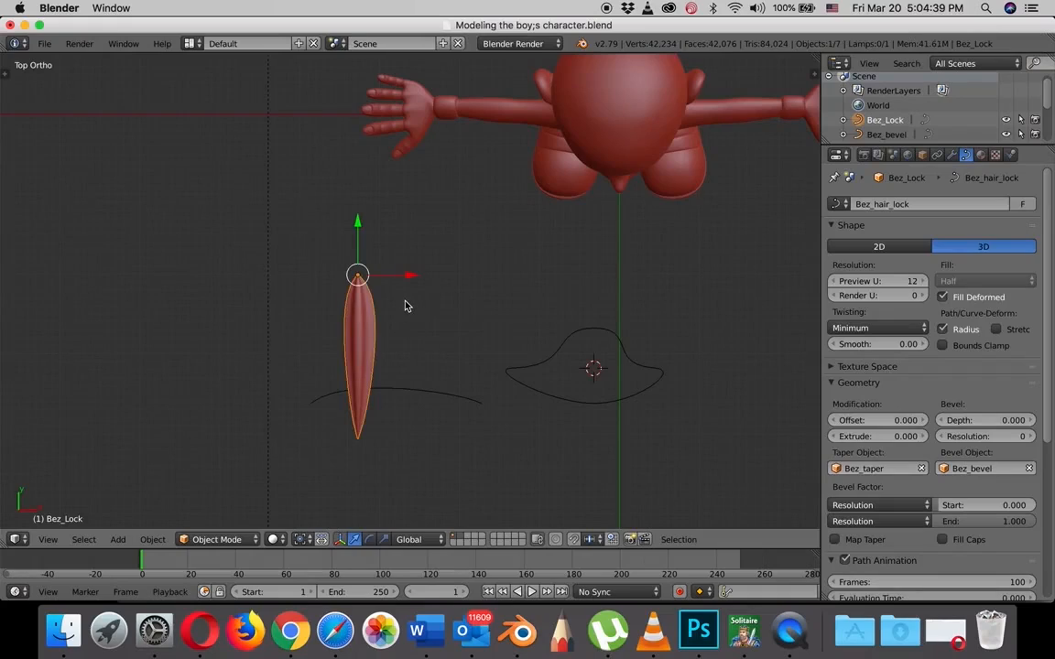
key(s)
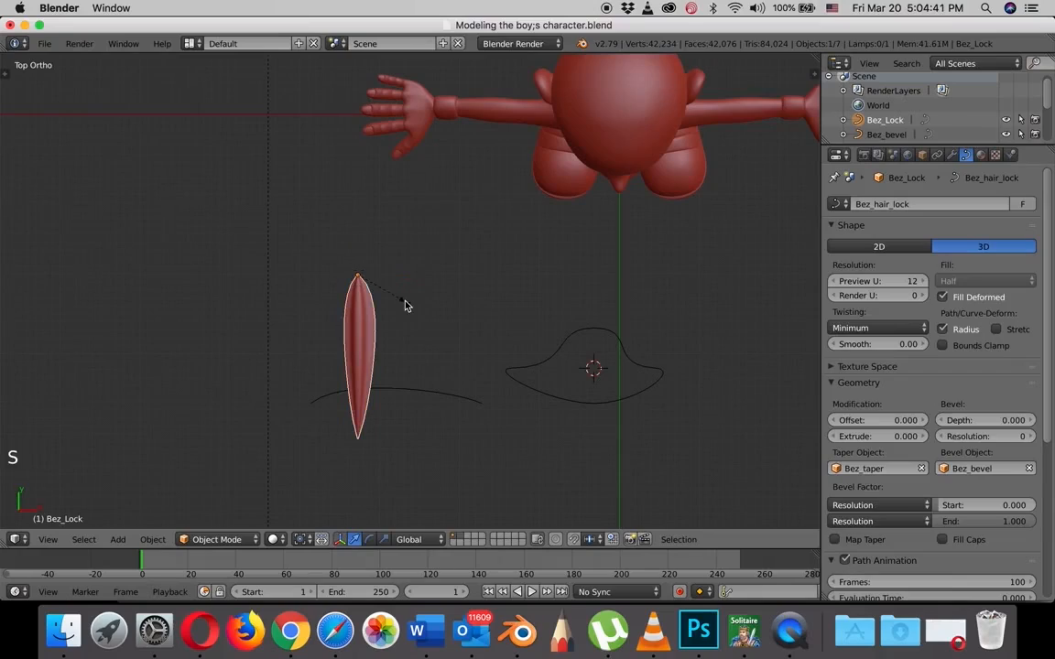
key(x)
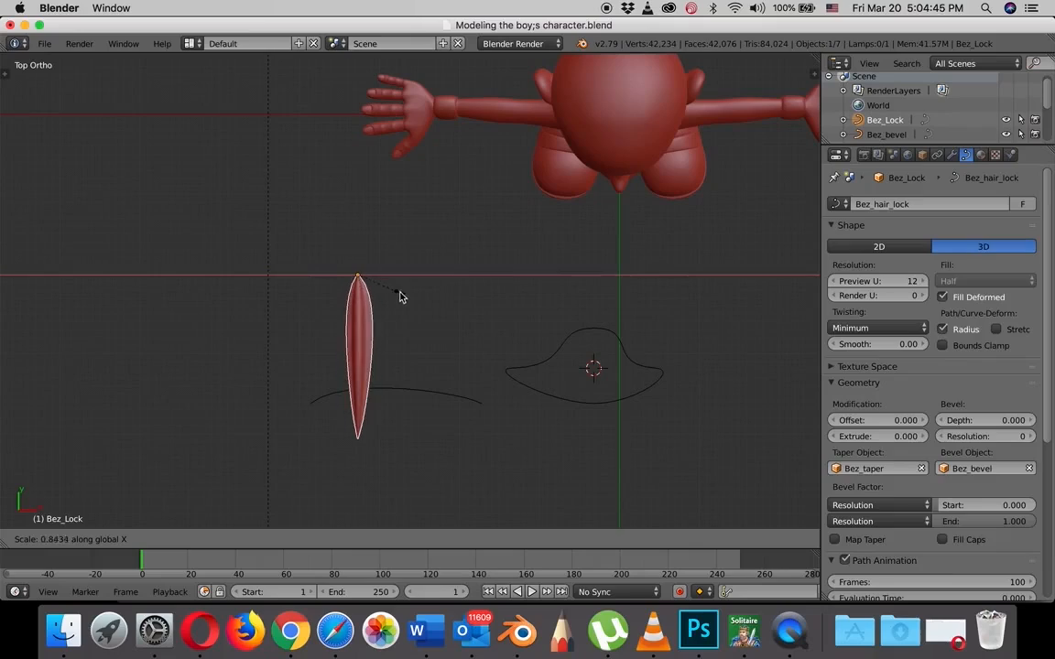
click(413, 296)
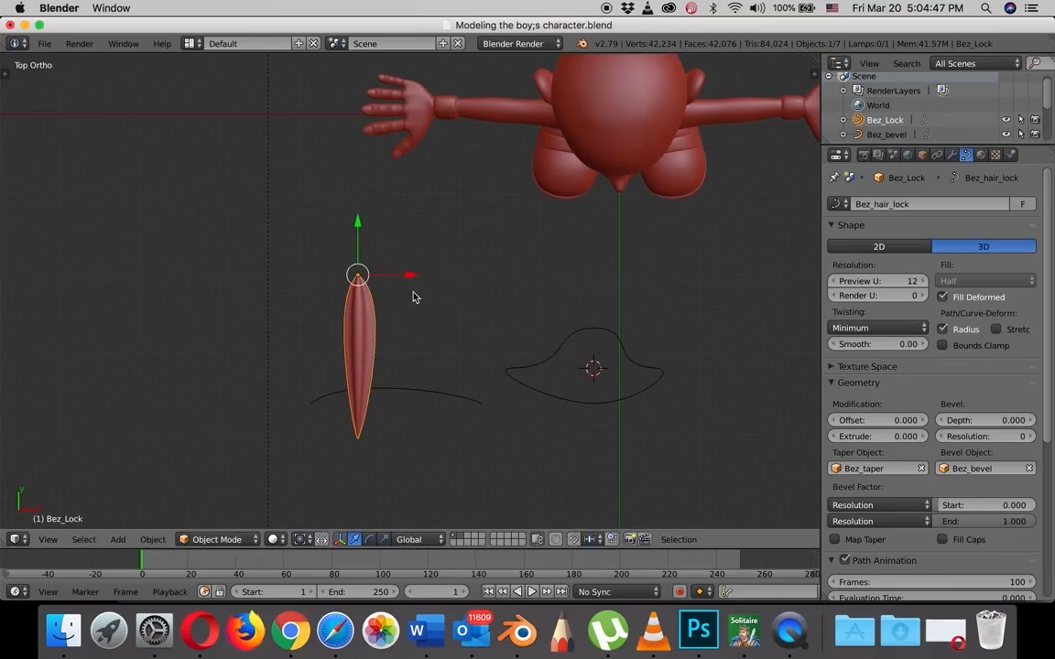
Lengthen the hair lock by about a quarter by scaling it along Y.
key(s)
key(y)
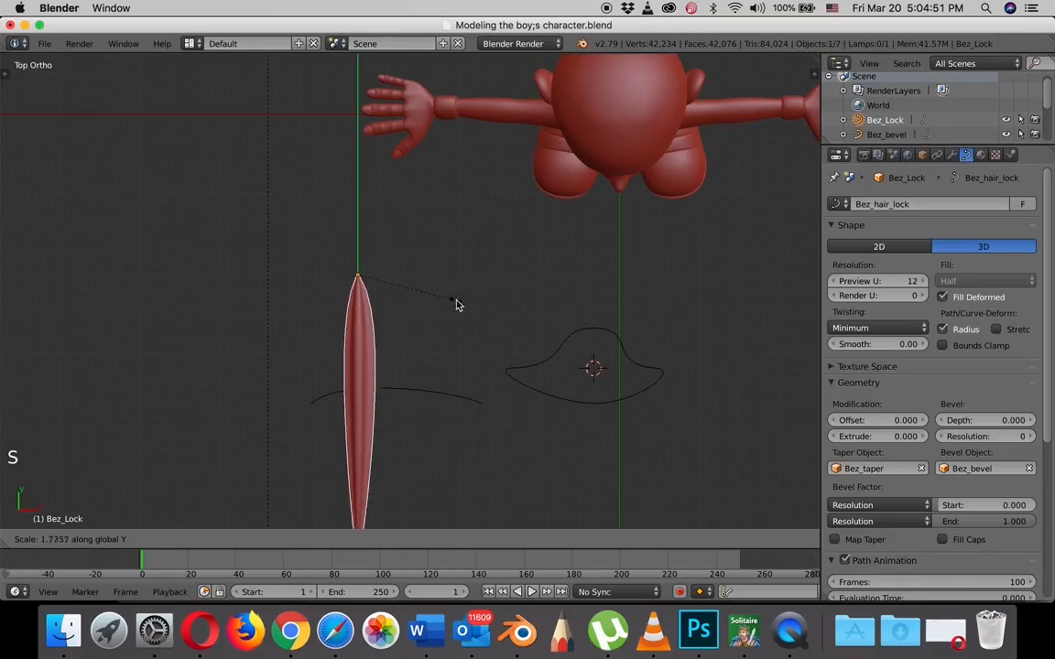
click(419, 312)
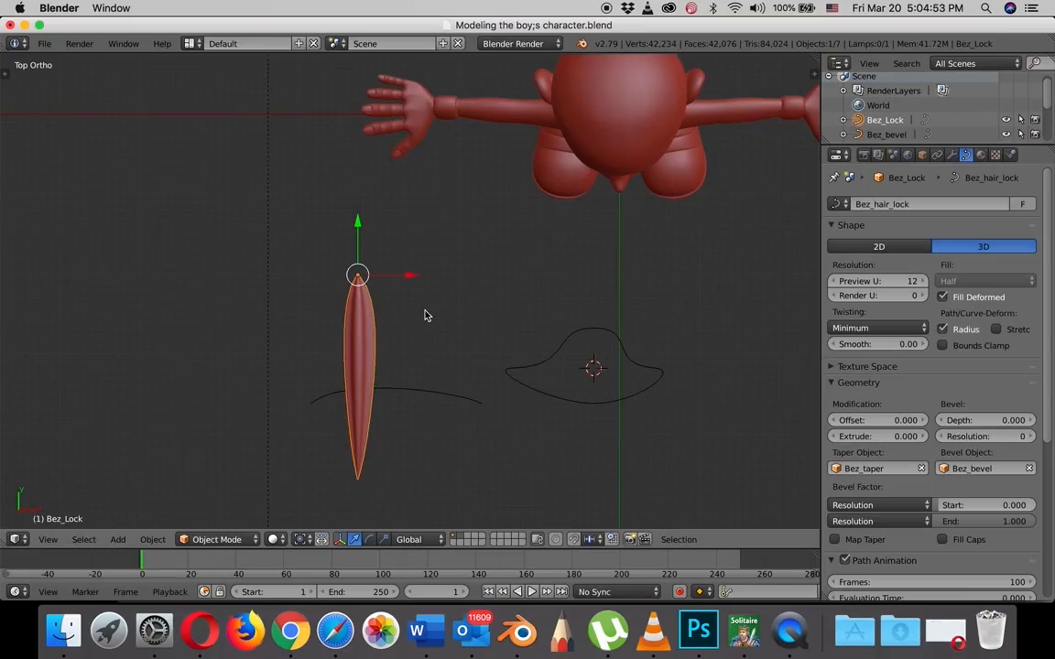
scroll(424, 318, up, 3)
scroll(421, 319, down, 5)
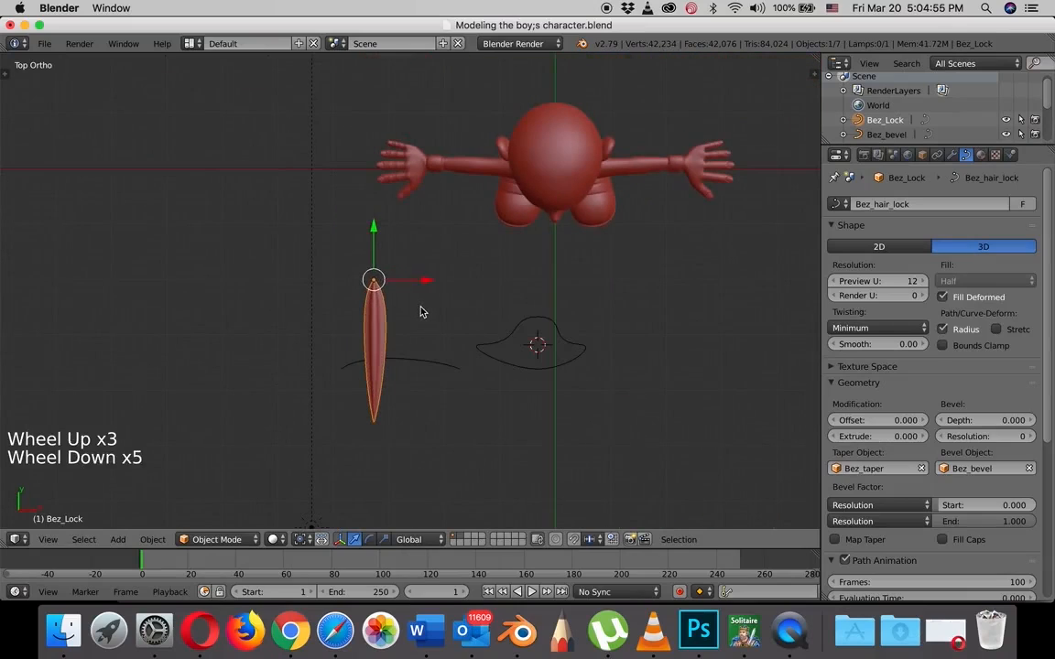
Enable snapping with Face as the snap element and Active as the target, with rotation alignment and projection of individual elements turned on.
shift+middle_drag(426, 314, 370, 306)
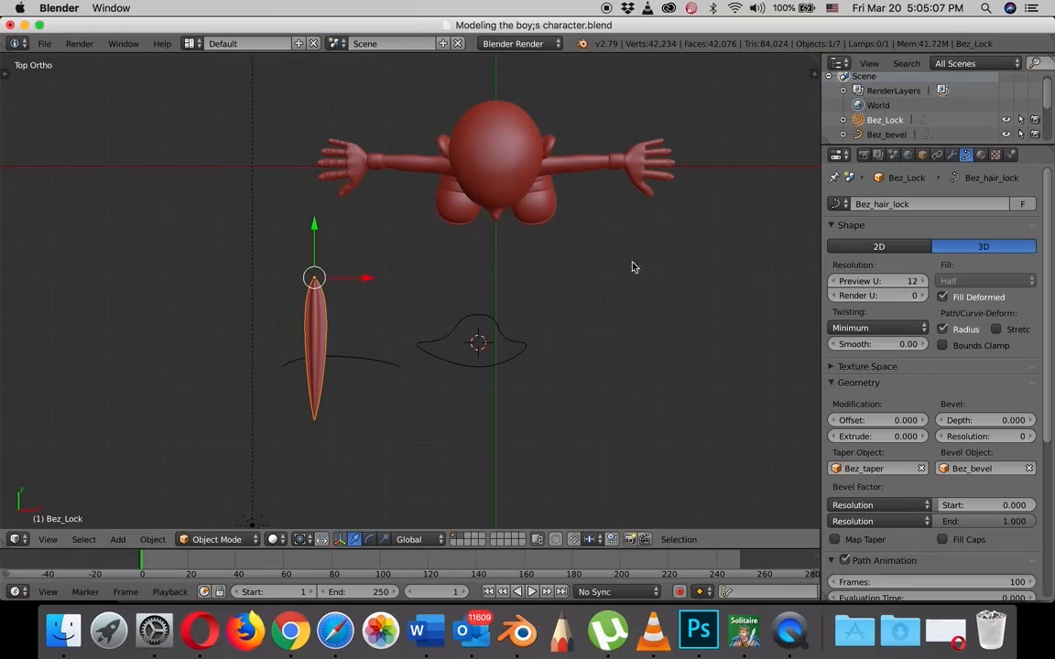
scroll(615, 263, down, 3)
scroll(610, 261, up, 3)
click(574, 540)
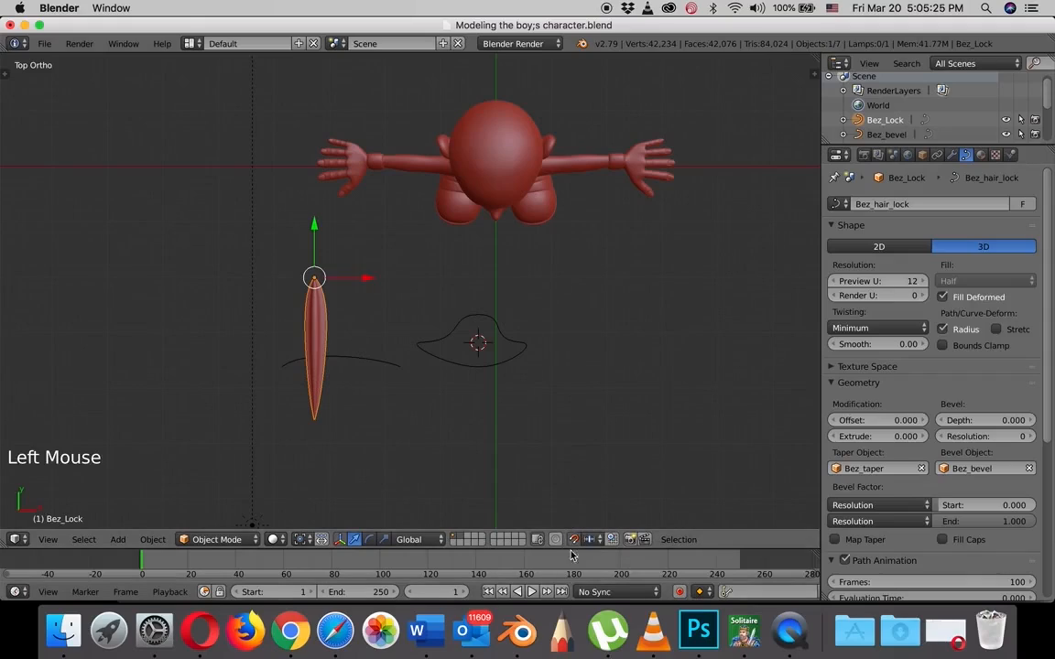
click(596, 540)
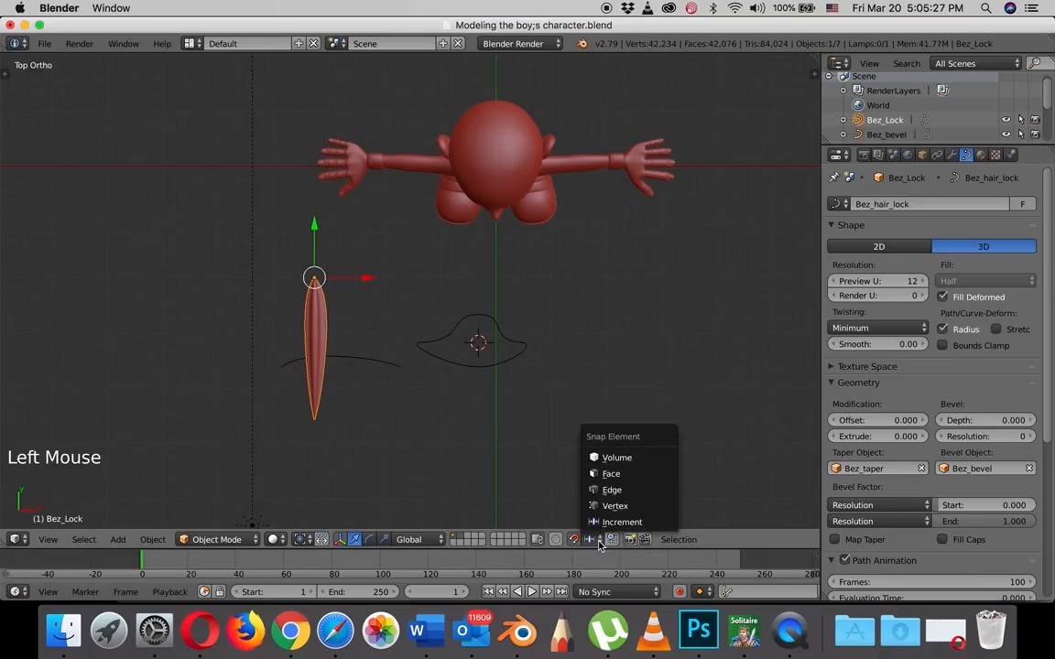
click(612, 476)
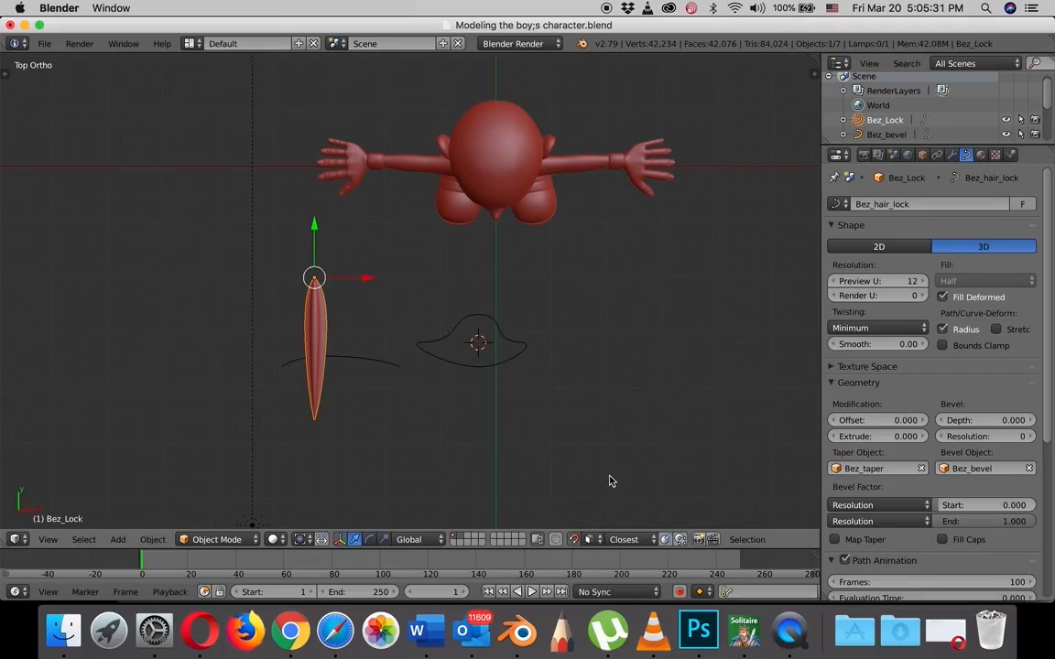
click(654, 541)
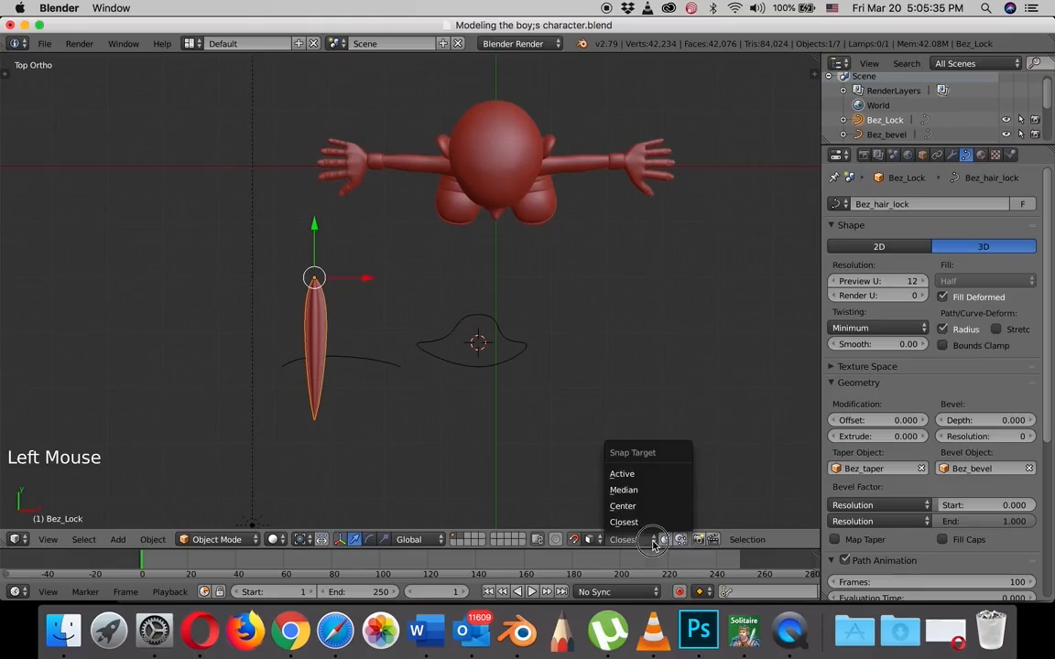
click(648, 475)
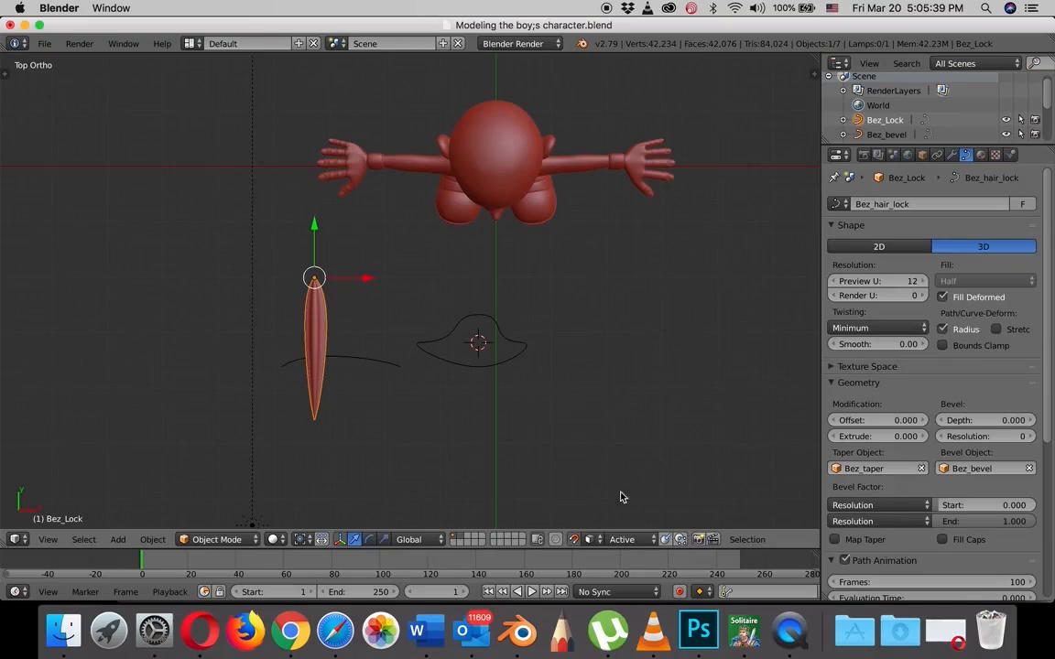
click(681, 541)
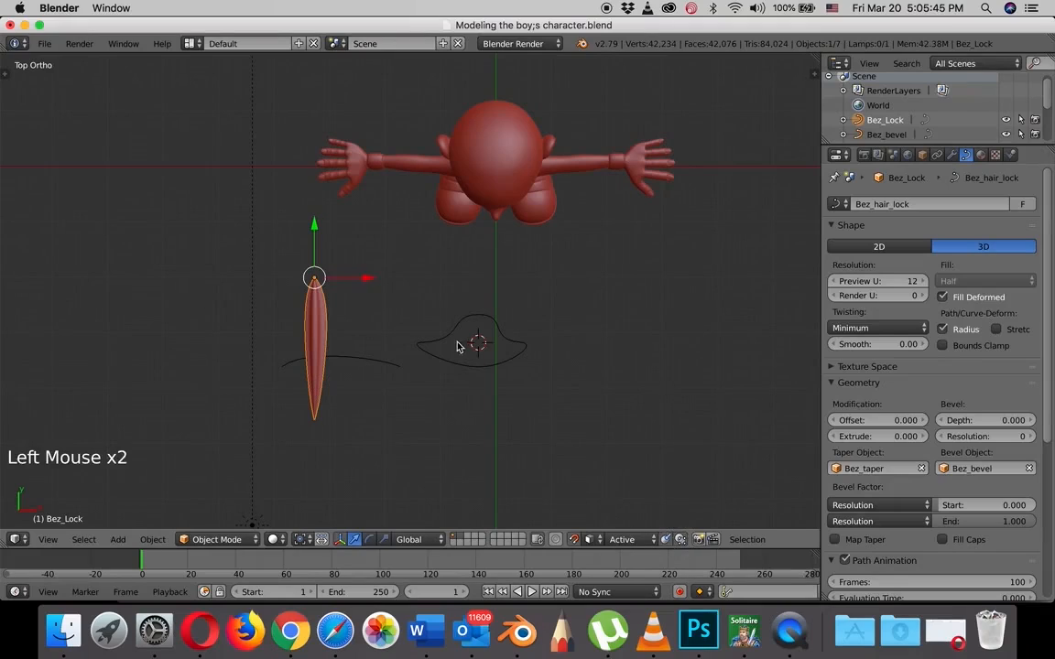
Duplicate the hair lock and snap its root onto the front of the head's top, near the centre line.
middle_drag(462, 382, 445, 345)
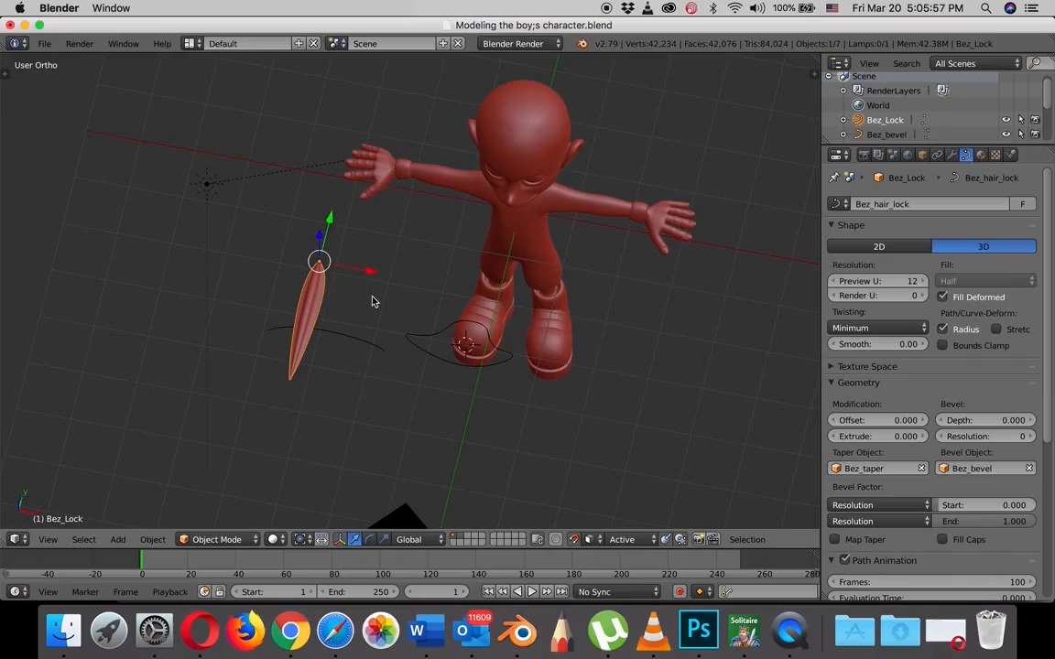
key(shift+d)
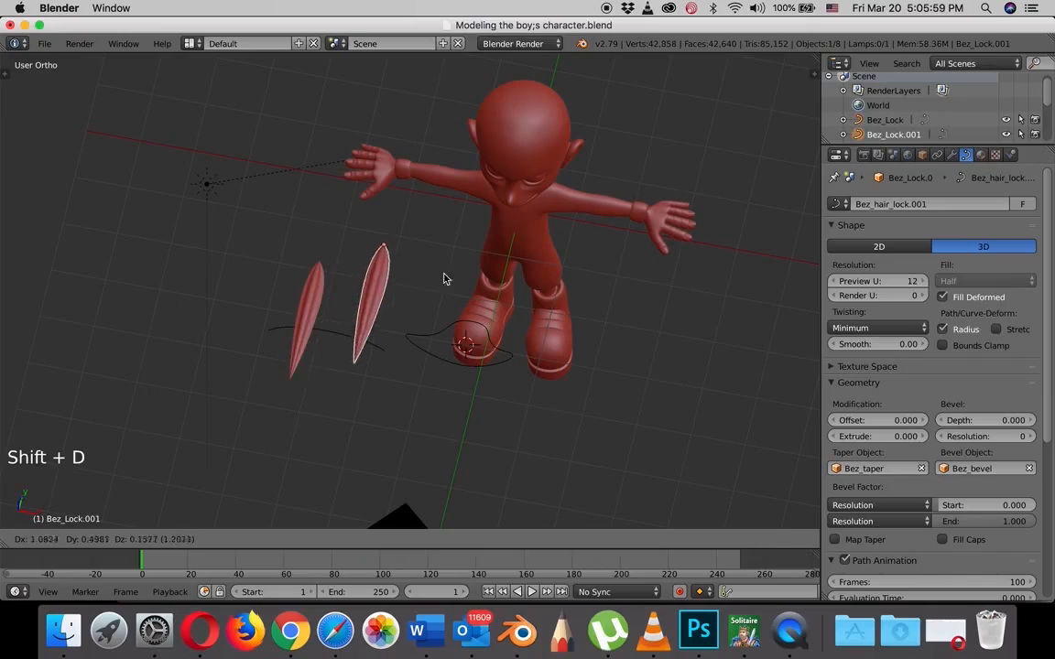
click(480, 229)
middle_drag(480, 229, 435, 209)
drag(473, 194, 475, 104)
drag(510, 151, 596, 131)
middle_drag(537, 175, 588, 222)
drag(545, 145, 558, 147)
drag(515, 97, 521, 79)
drag(564, 135, 559, 135)
key(KP_7)
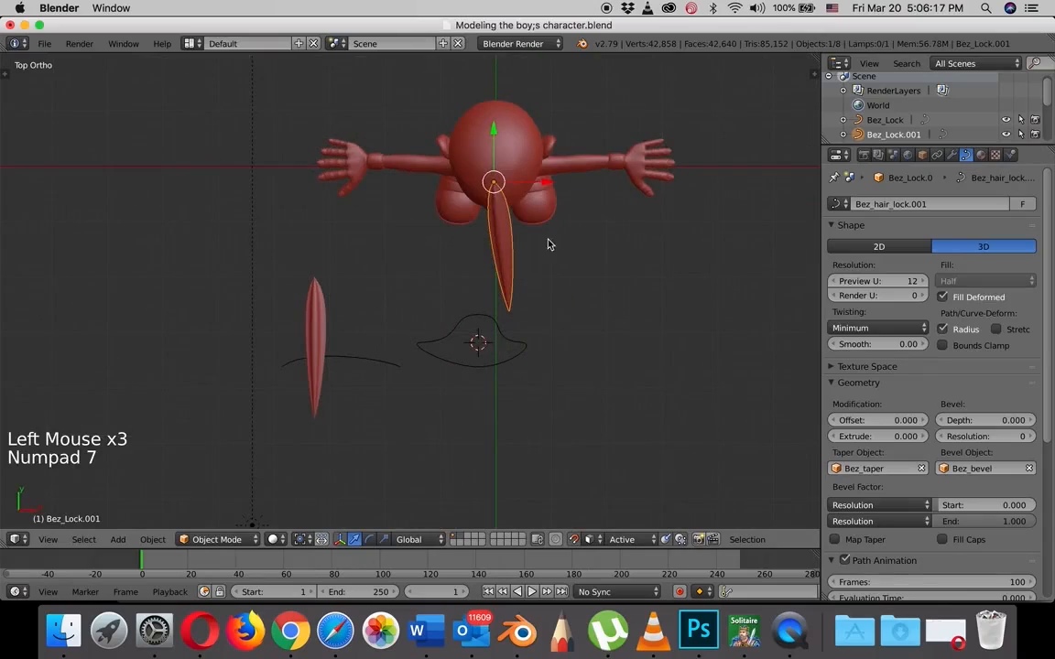
Adjust the duplicated lock's root along Z and slide it back along Y toward the crown of the head.
middle_drag(553, 237, 476, 258)
scroll(471, 151, up, 3)
scroll(512, 221, up, 1)
scroll(512, 221, up, 2)
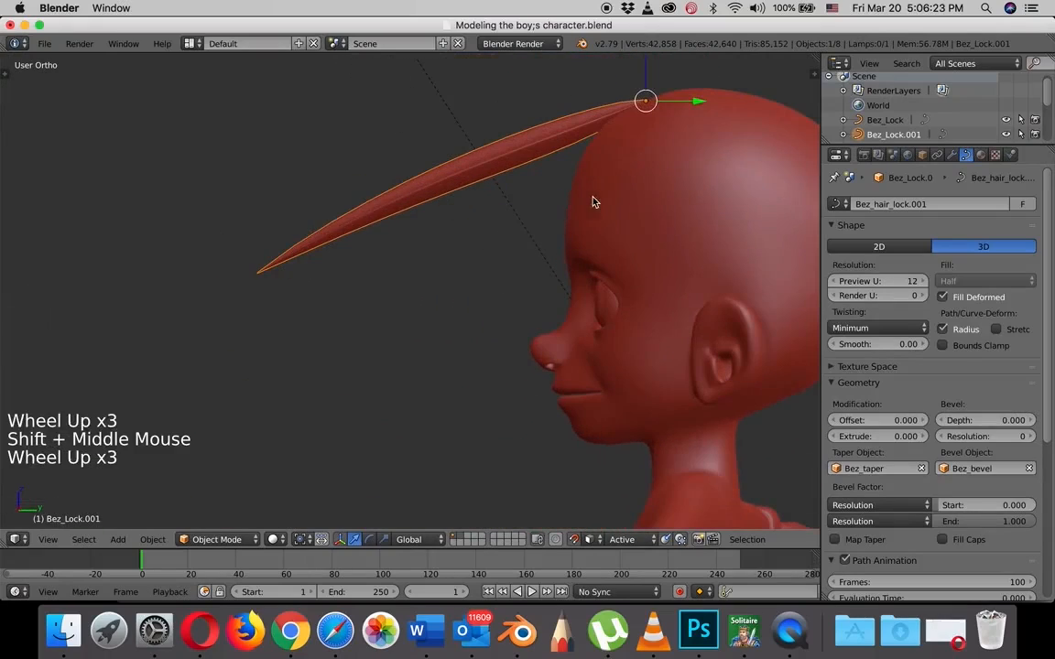
shift+middle_drag(595, 201, 452, 286)
click(500, 139)
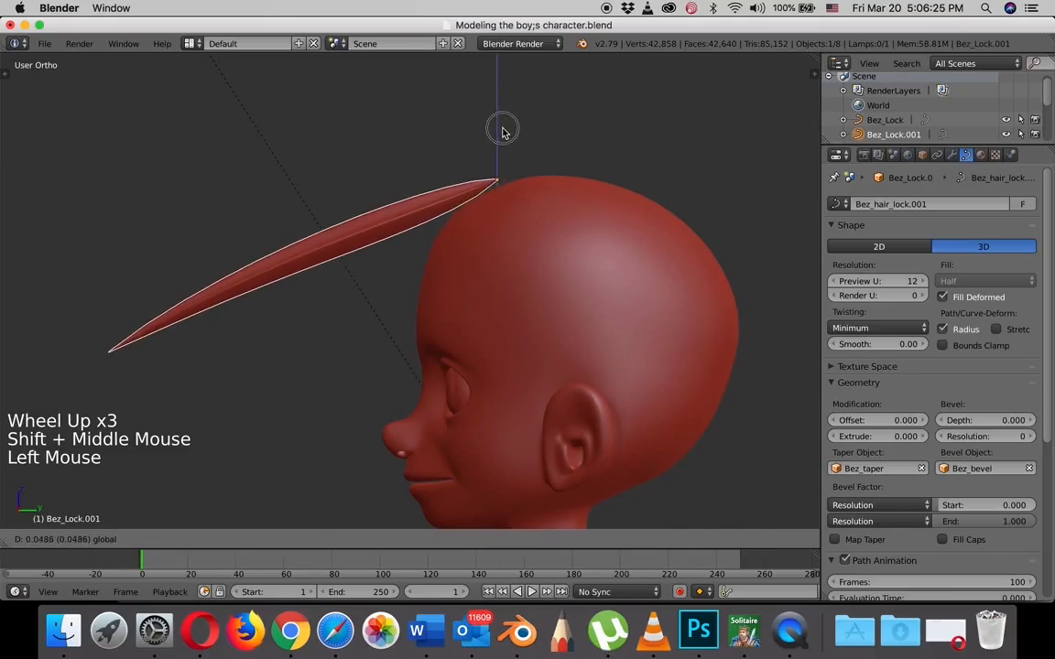
drag(545, 179, 608, 195)
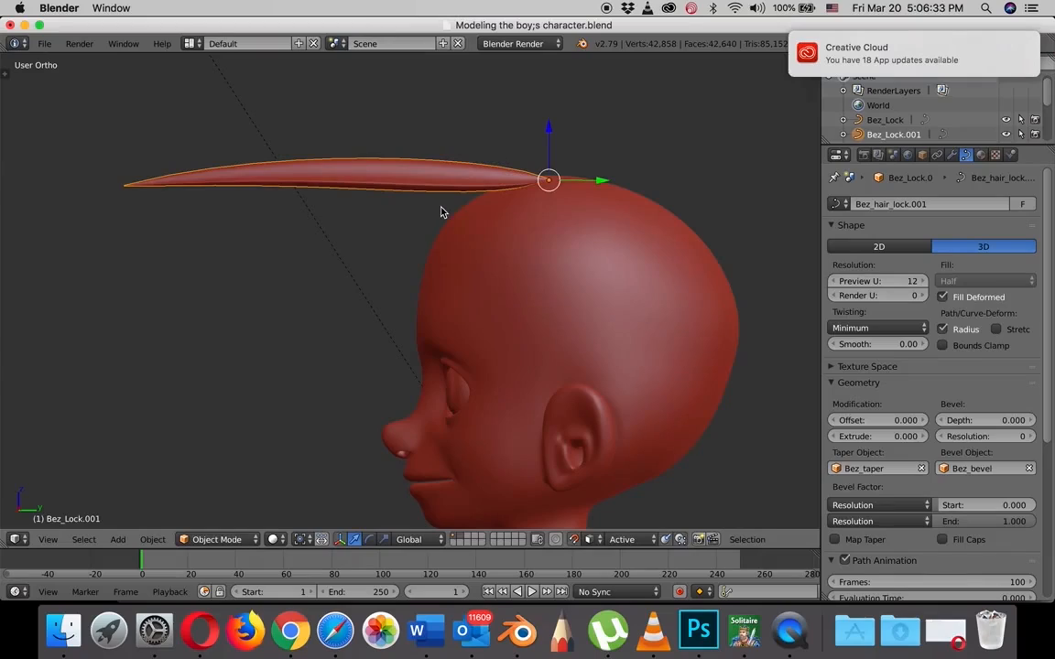
In Edit Mode, bend the lock's tip point downward and move it along Z and Y toward the forehead.
key(Tab)
scroll(441, 208, down, 3)
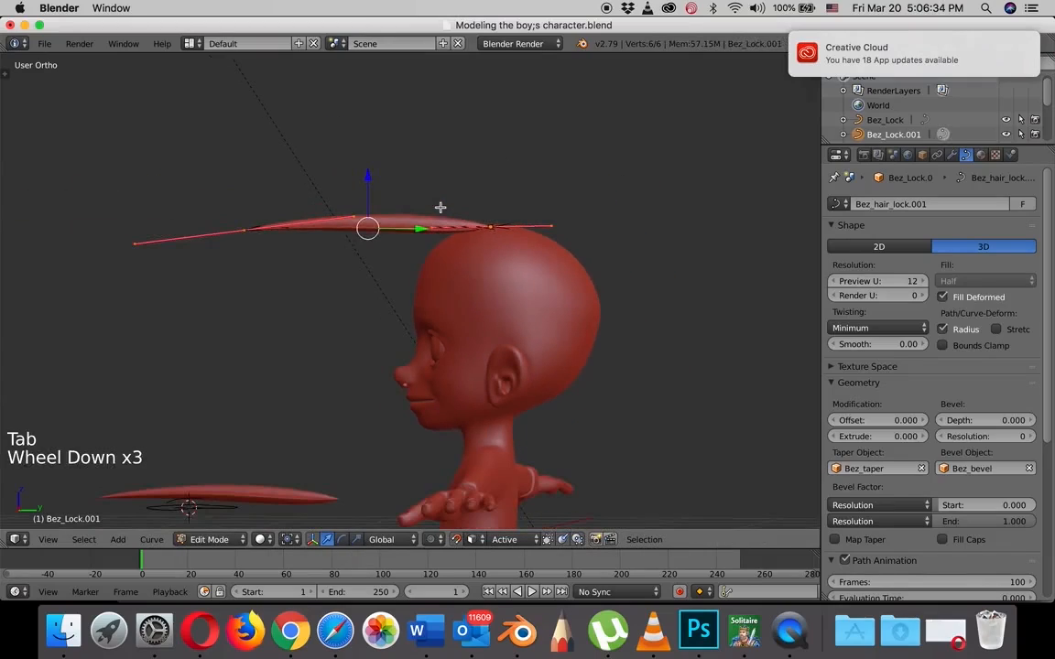
right_click(243, 232)
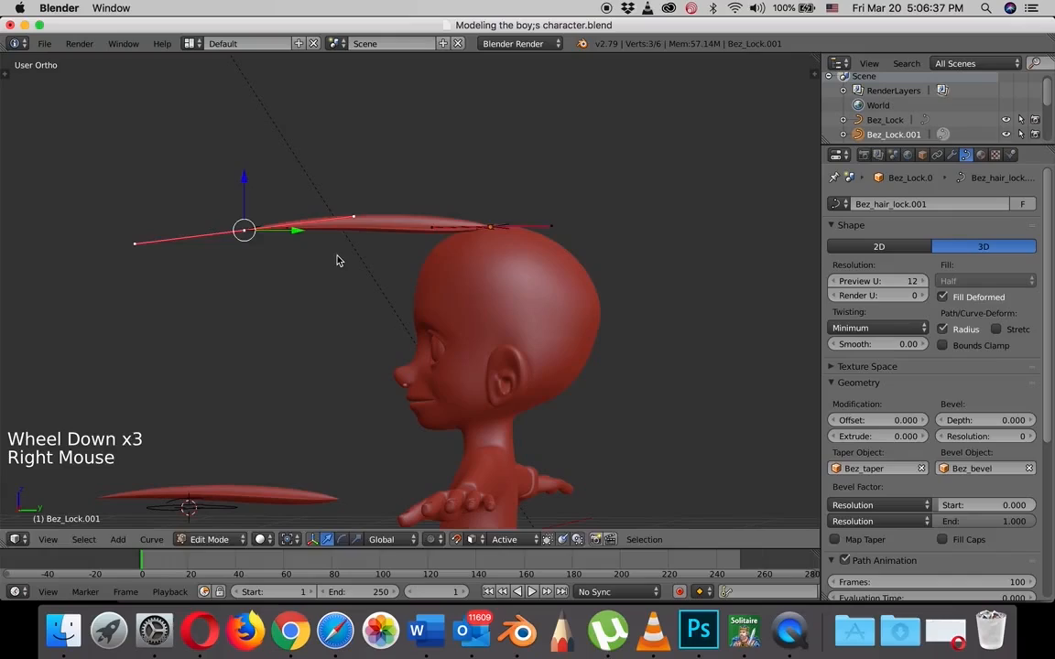
key(r)
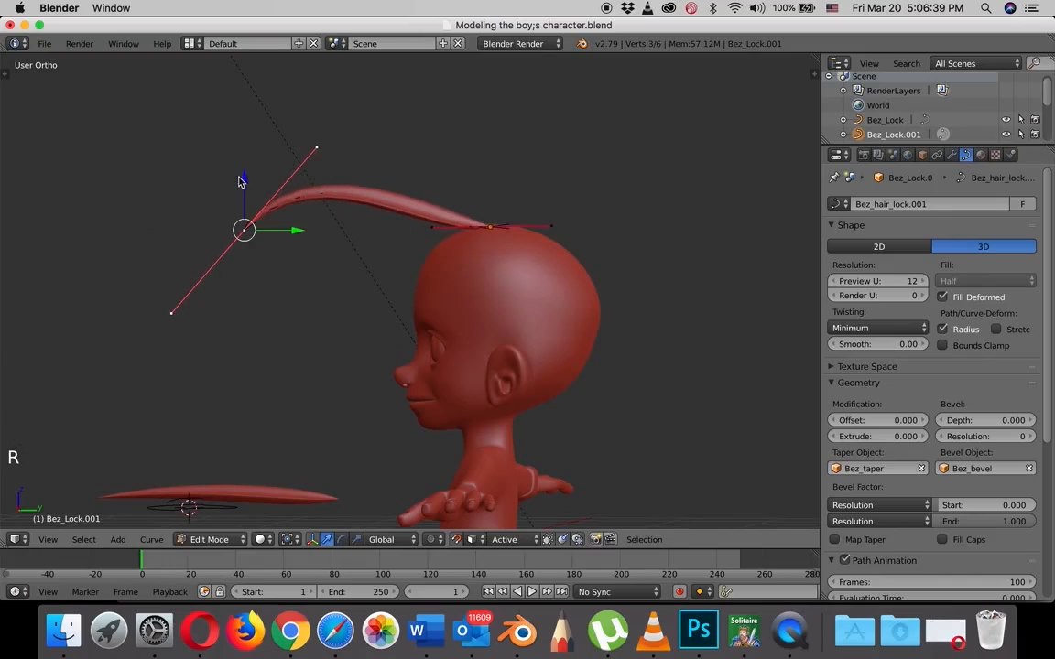
drag(240, 179, 254, 267)
drag(305, 323, 395, 294)
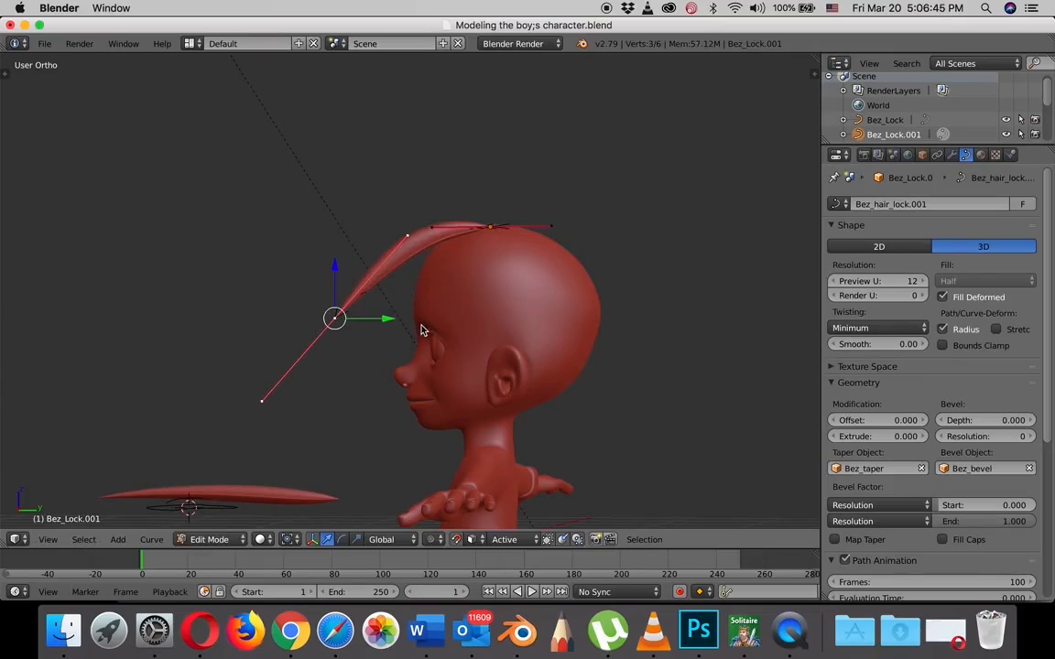
Rotate the tip point nearly upright and bring it closer to the forehead along Y, raising it slightly along Z.
key(r)
click(377, 247)
drag(388, 318, 446, 318)
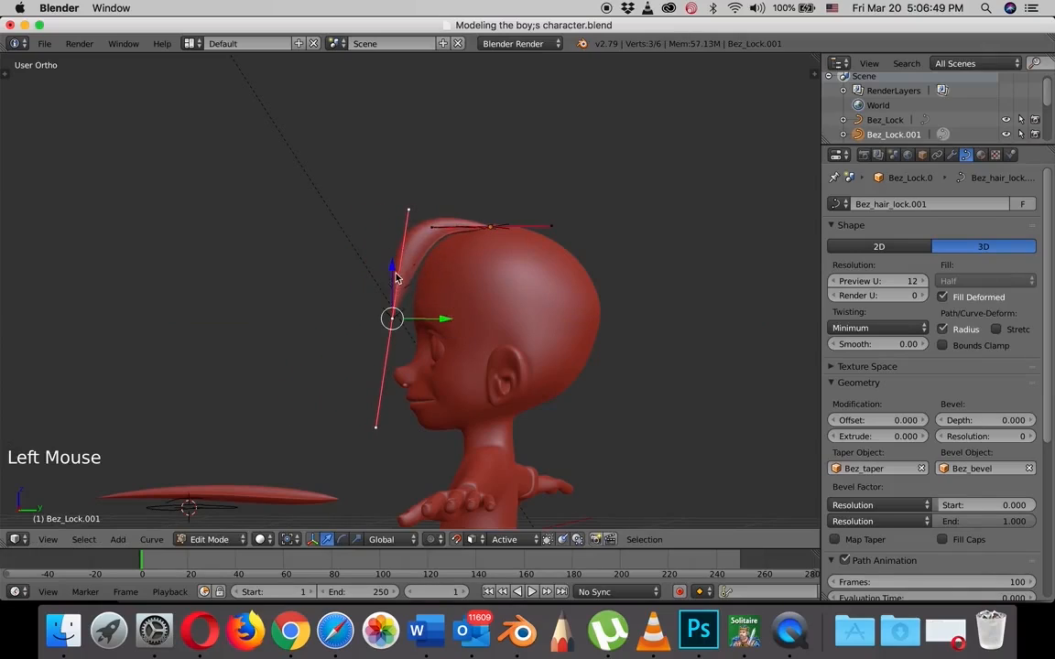
mouse_move(396, 273)
mouse_down()
mouse_move(396, 251)
mouse_move(397, 261)
mouse_up()
In front view, shift the lock's tip along X toward the middle of the forehead and tilt it diagonally.
key(KP_1)
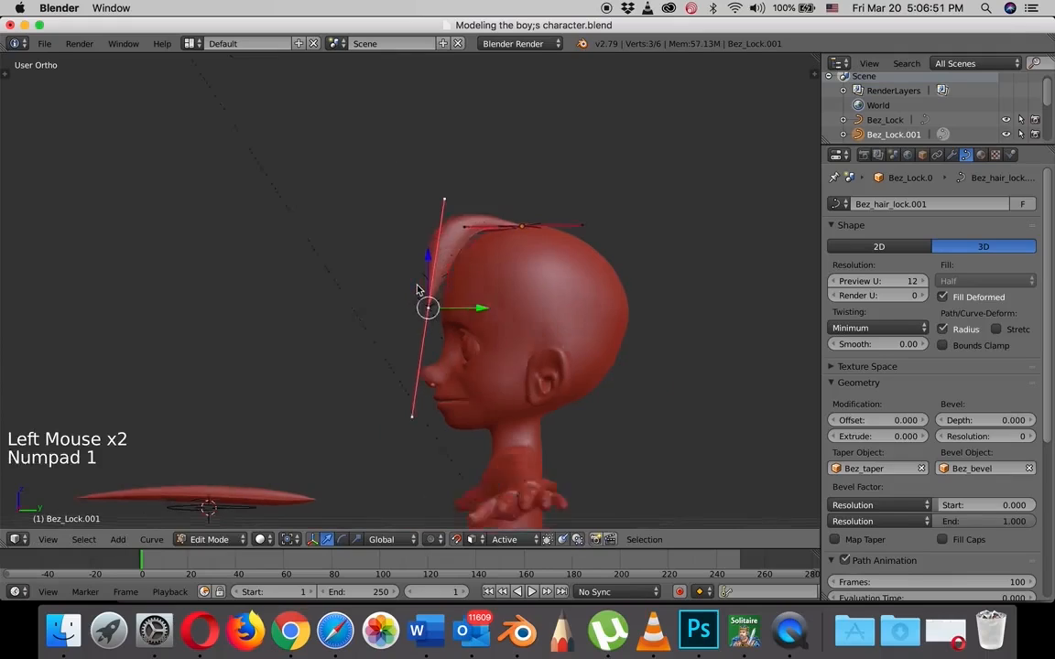
drag(689, 301, 649, 310)
key(r)
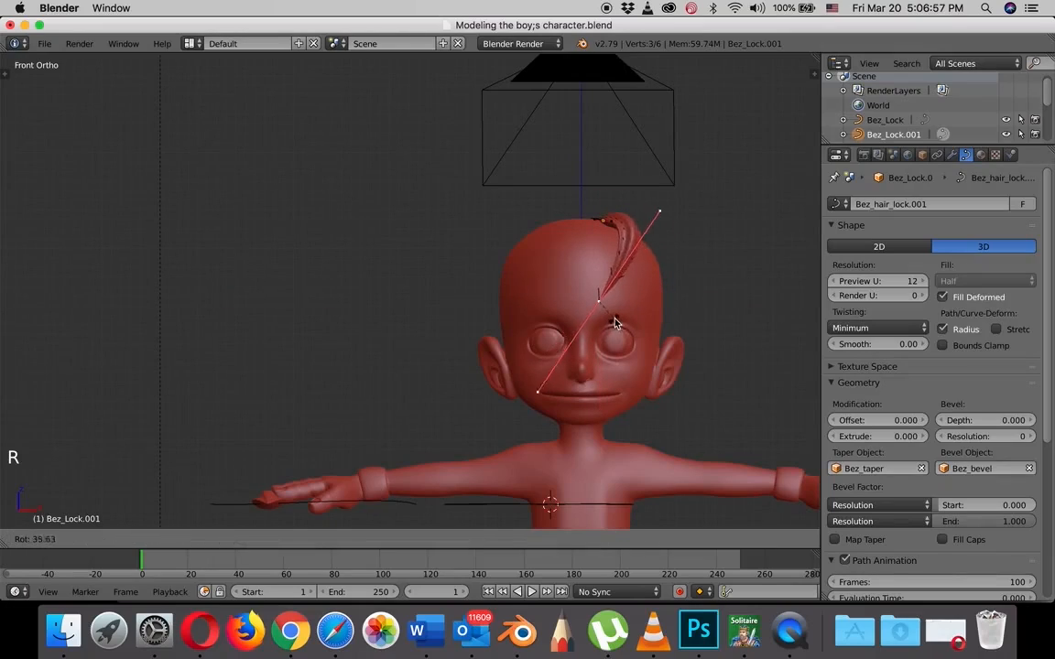
click(619, 319)
Compare the lock with the reference drawing, nudge its tip slightly further along X, and leave Edit Mode.
shift+middle_drag(644, 312, 472, 282)
scroll(439, 293, down, 4)
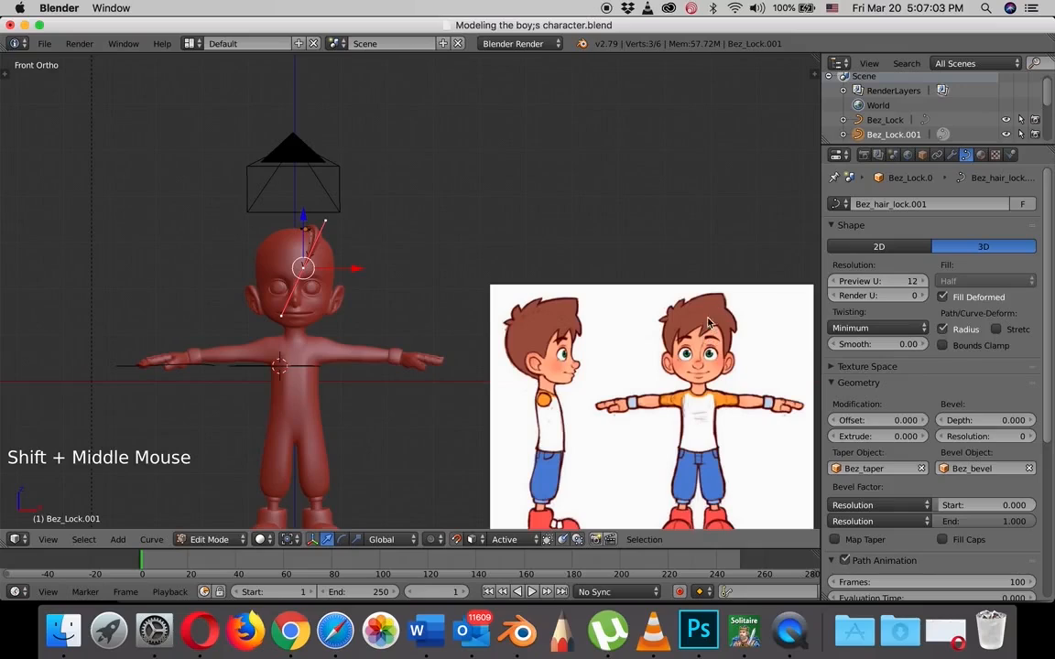
scroll(348, 278, up, 4)
shift+middle_drag(345, 267, 520, 299)
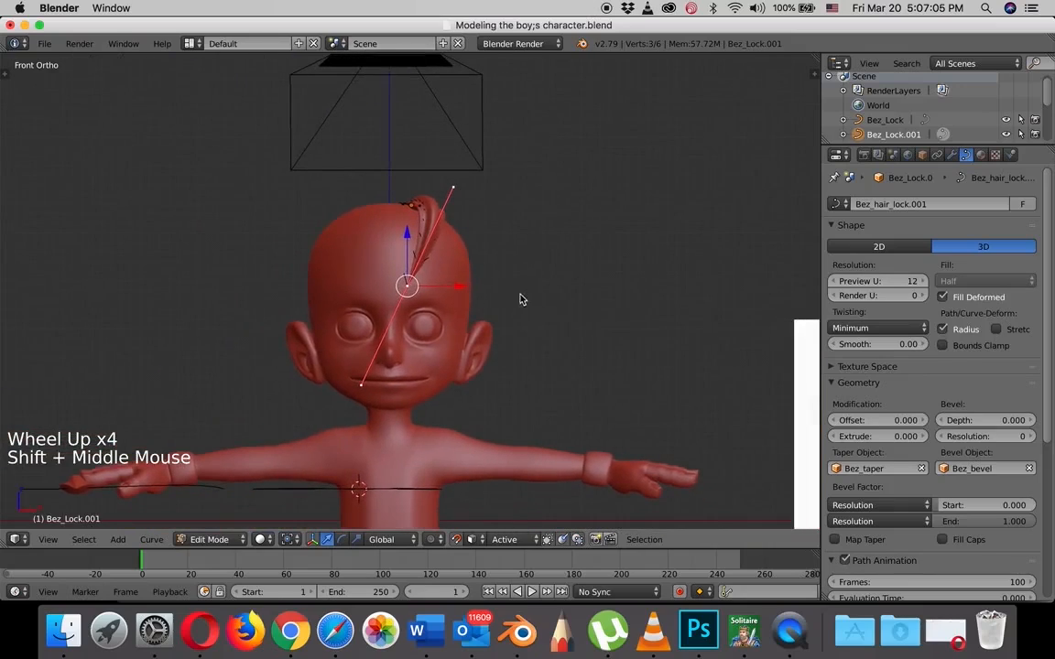
drag(456, 289, 447, 289)
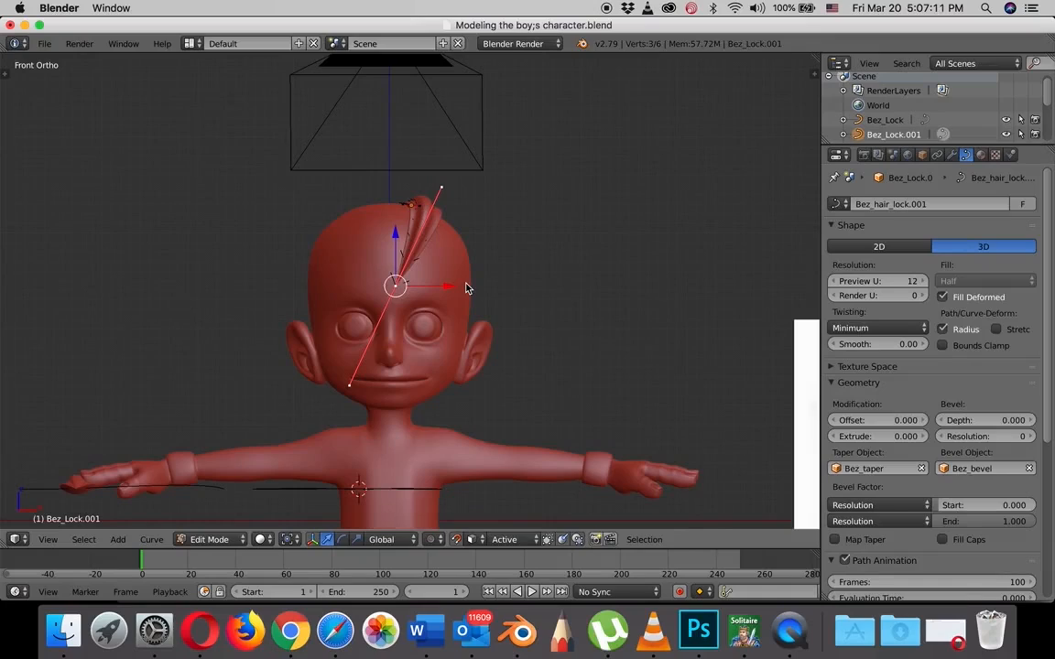
key(Tab)
Widen the hair lock on the head by scaling the object up along X.
scroll(477, 267, up, 2)
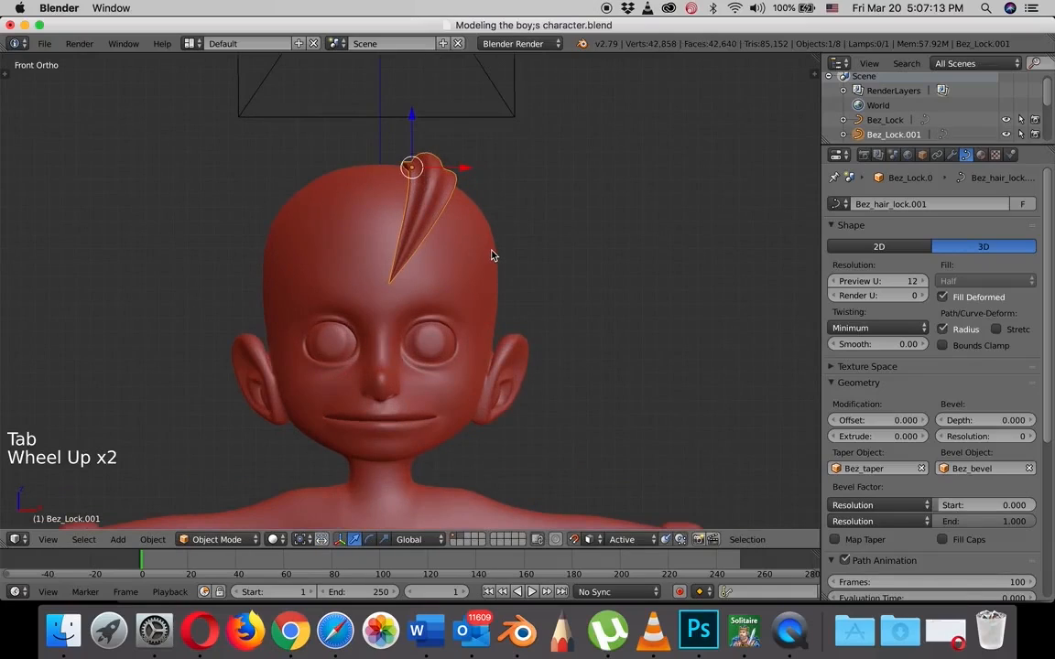
key(s)
key(x)
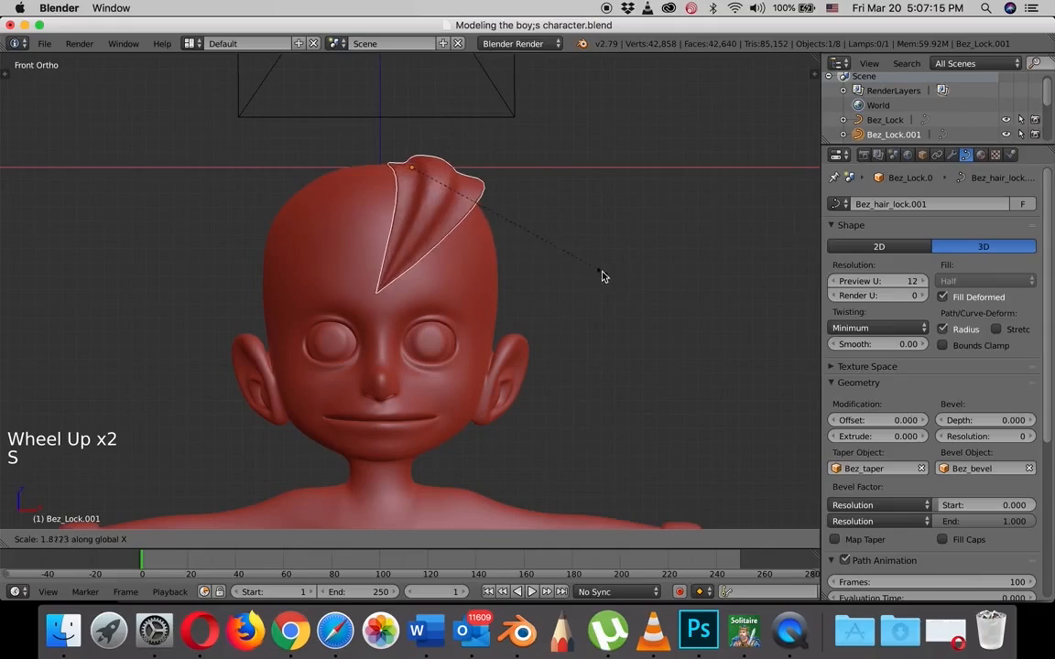
click(559, 270)
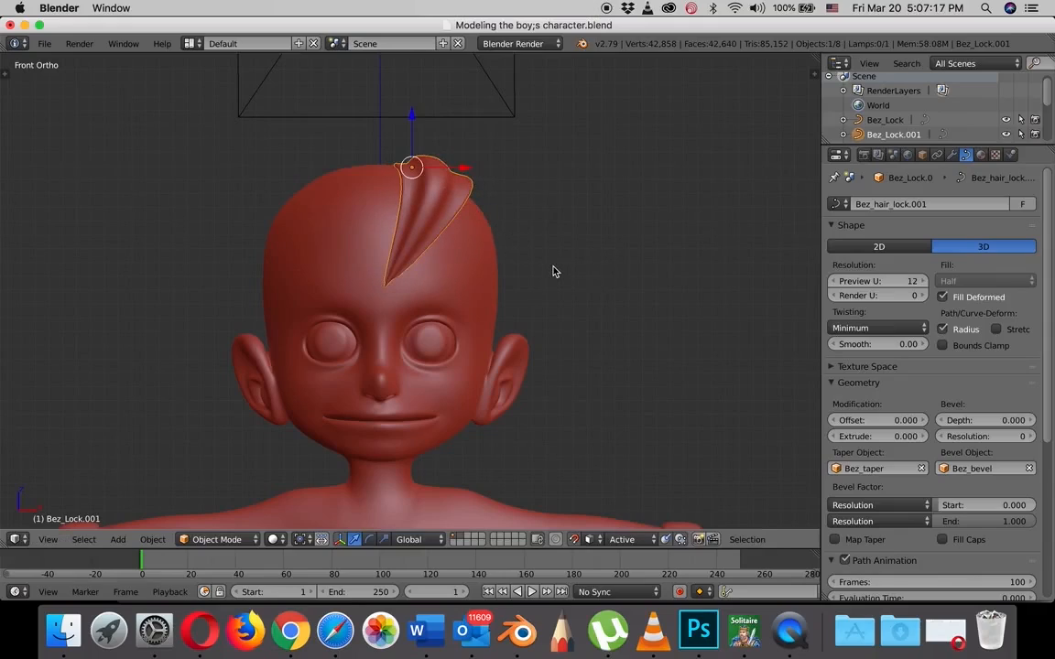
key(r)
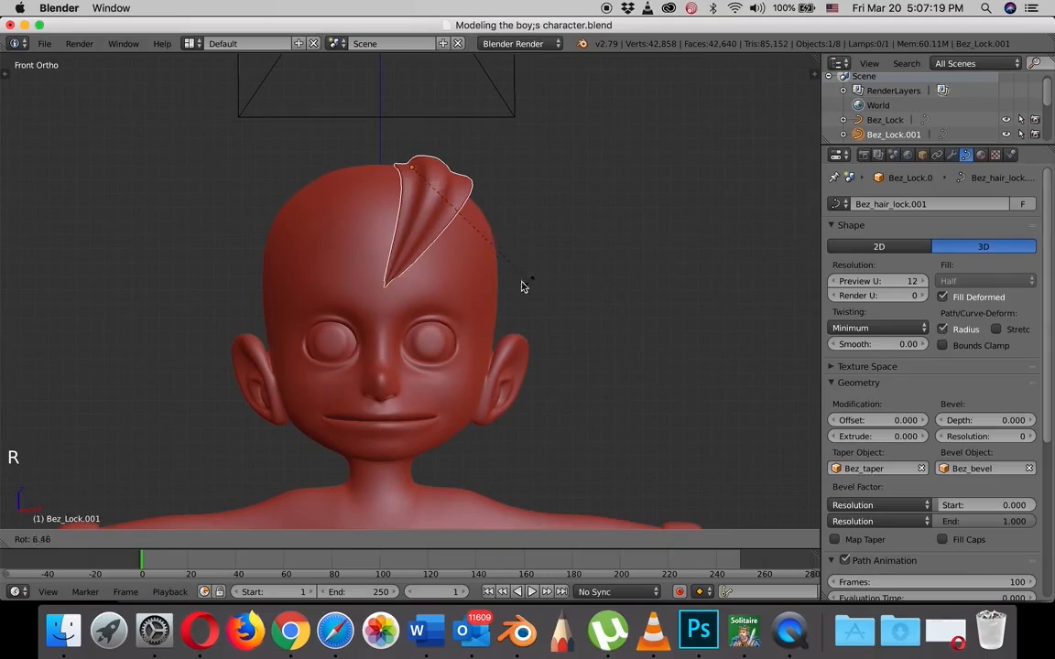
click(475, 282)
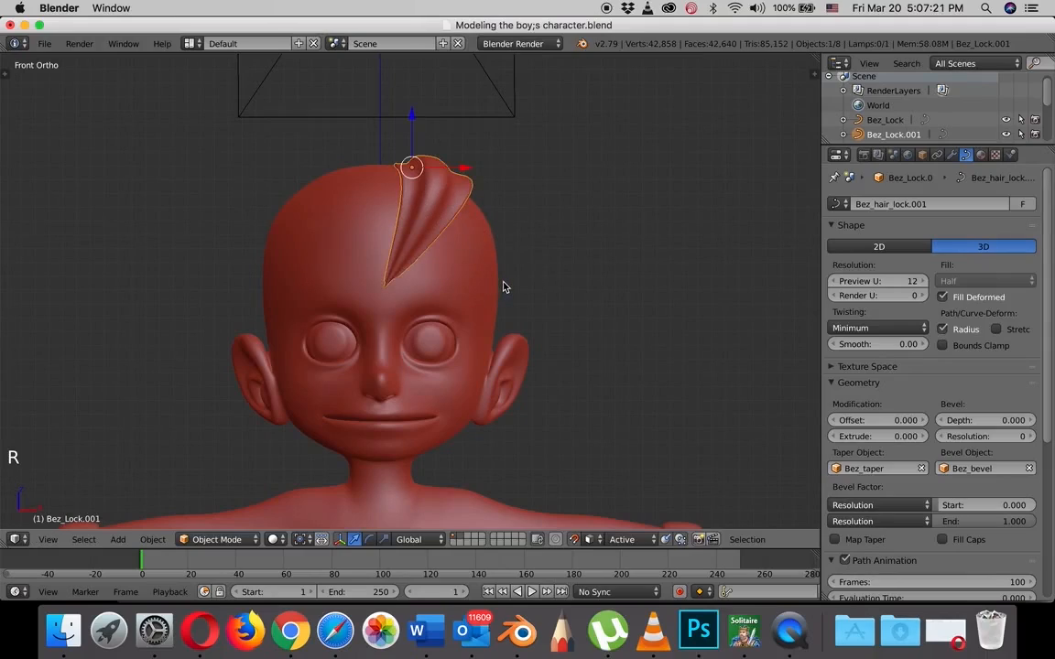
key(r)
right_click(389, 284)
right_click(386, 287)
right_click(399, 278)
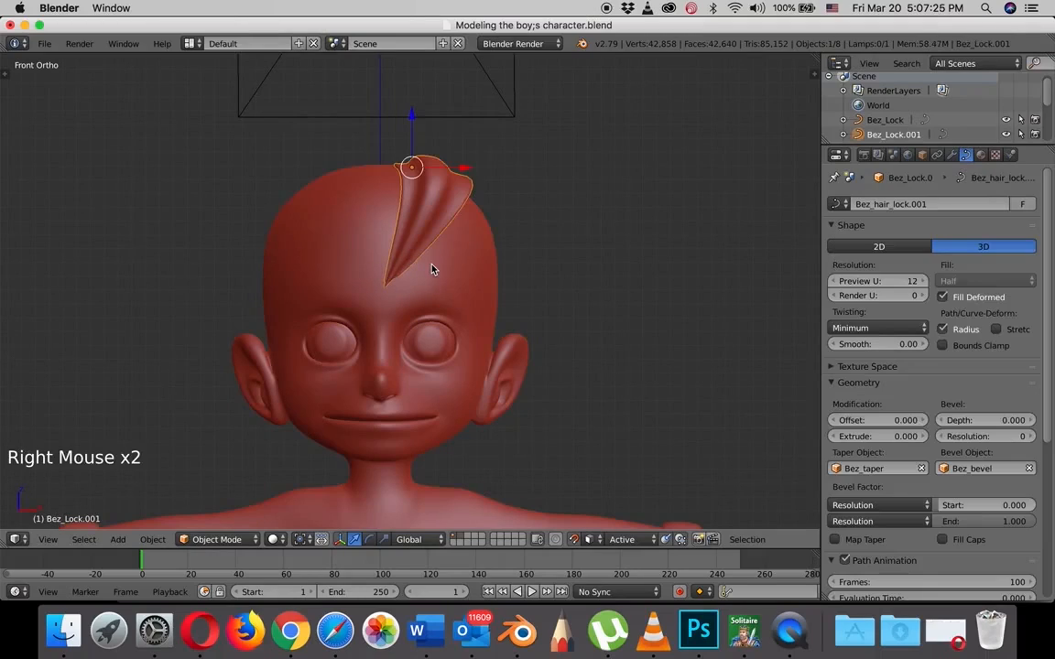
In Edit Mode, rotate the lock's tip point about 12° in front view and move it along X across the forehead.
key(Tab)
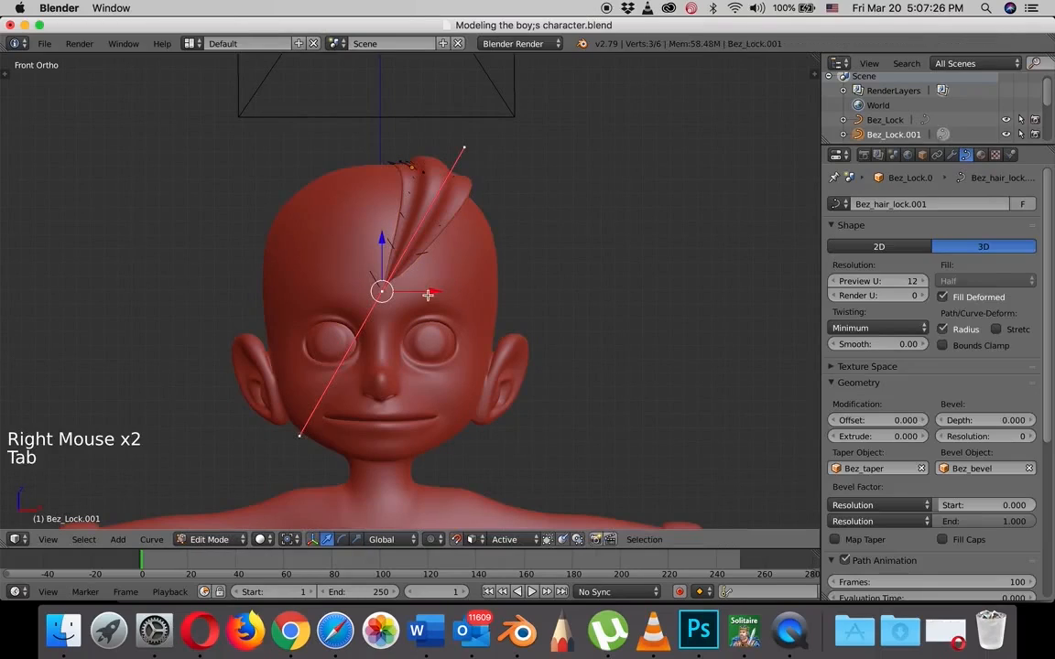
key(g)
click(469, 261)
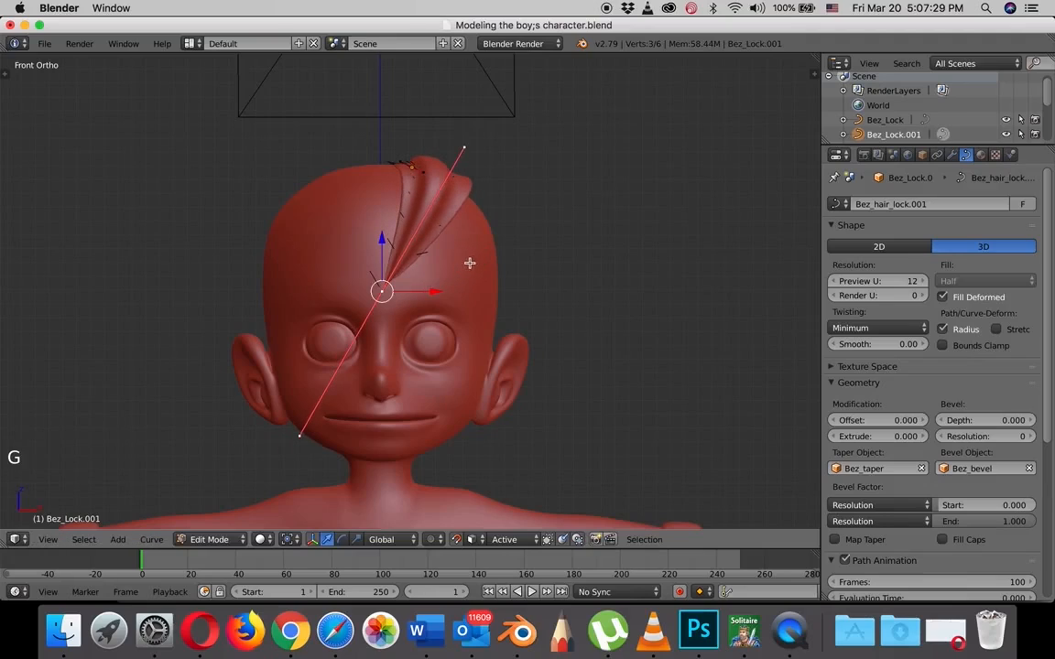
key(r)
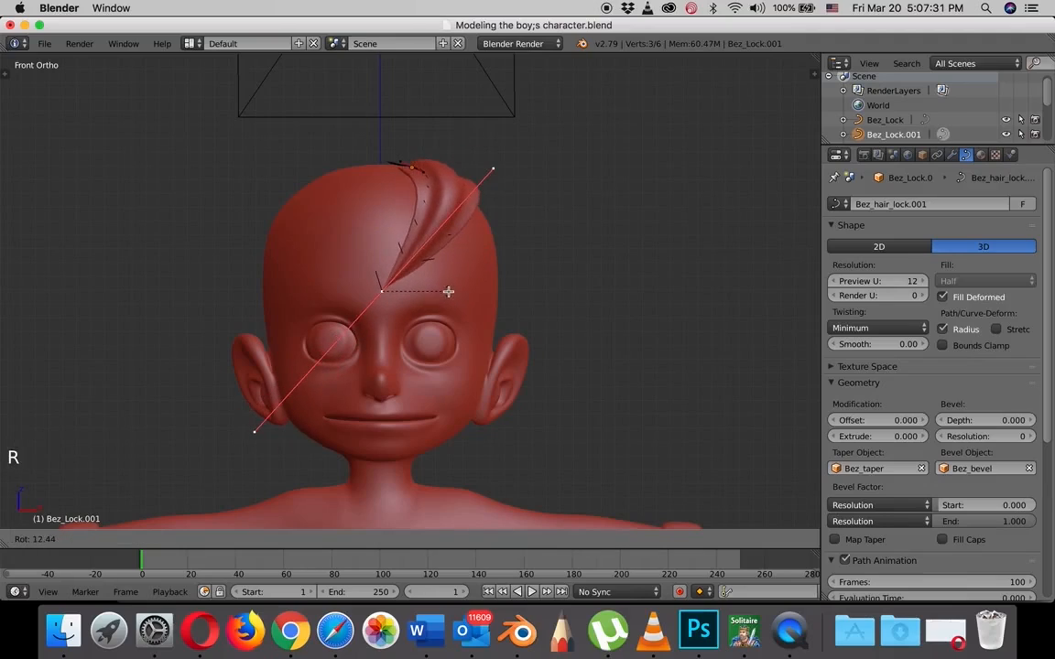
click(446, 291)
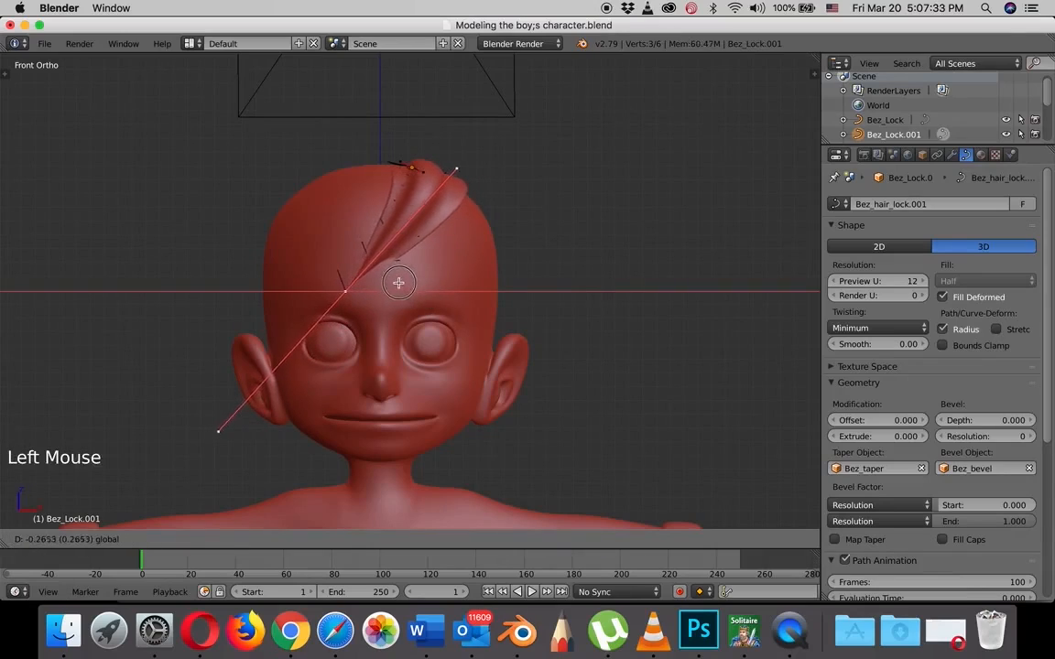
click(405, 281)
From the side, pull the lock's tip slightly forward along Y, away from the forehead.
mouse_move(404, 281)
middle_down()
mouse_move(420, 292)
mouse_move(399, 295)
middle_up()
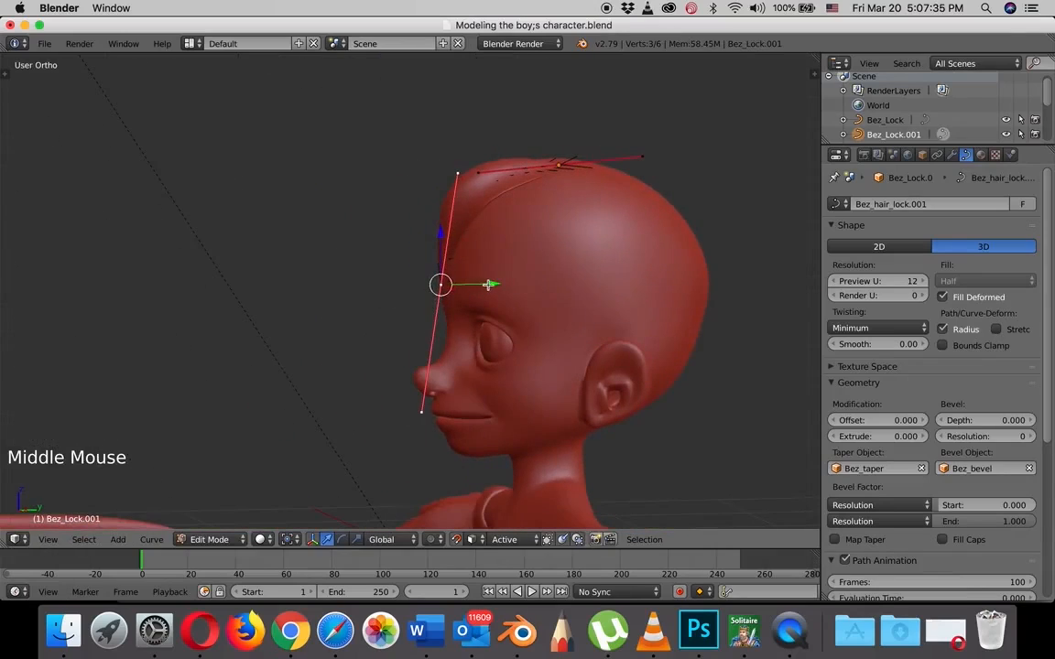
drag(490, 284, 470, 284)
middle_drag(470, 285, 506, 276)
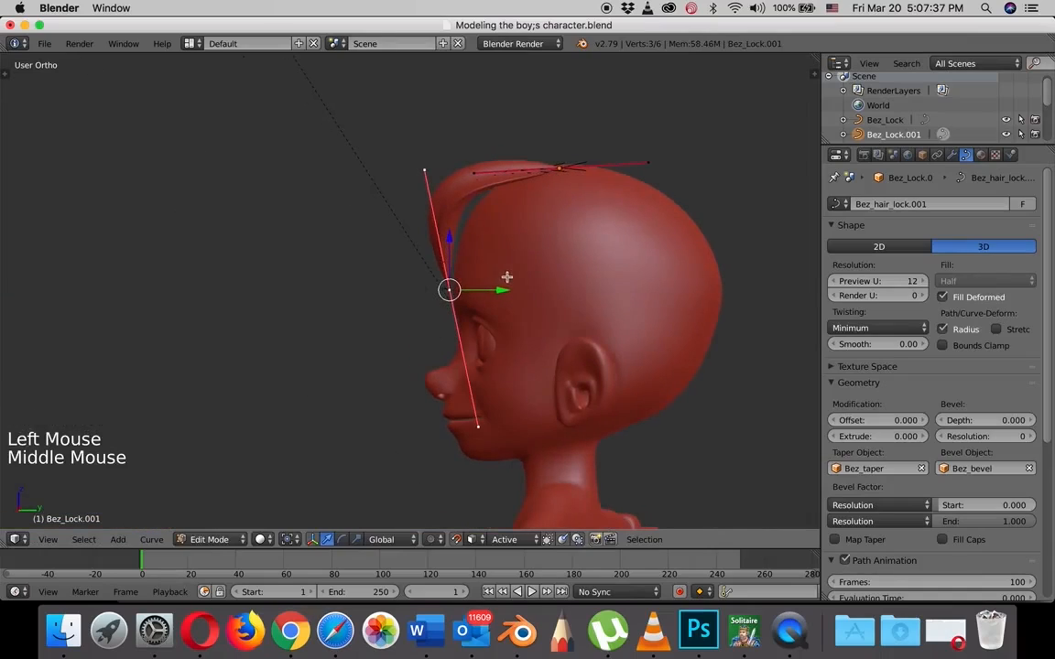
Fine-tune the first lock's tip slightly along Y and X against the reference drawing, and leave Edit Mode.
drag(495, 285, 506, 294)
middle_drag(507, 294, 560, 277)
scroll(560, 278, down, 6)
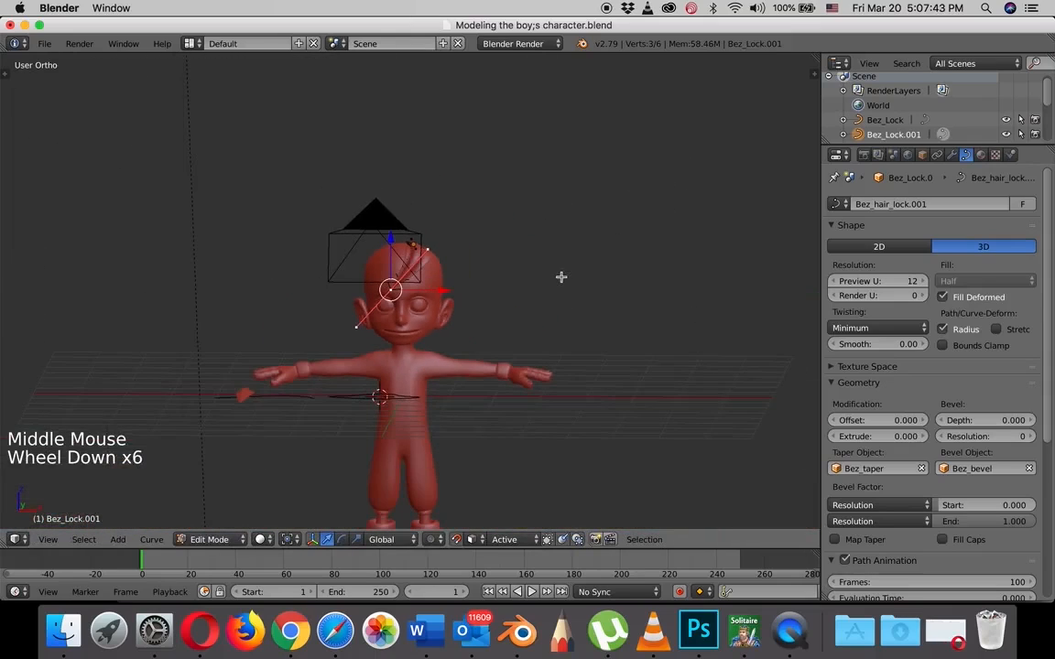
key(KP_1)
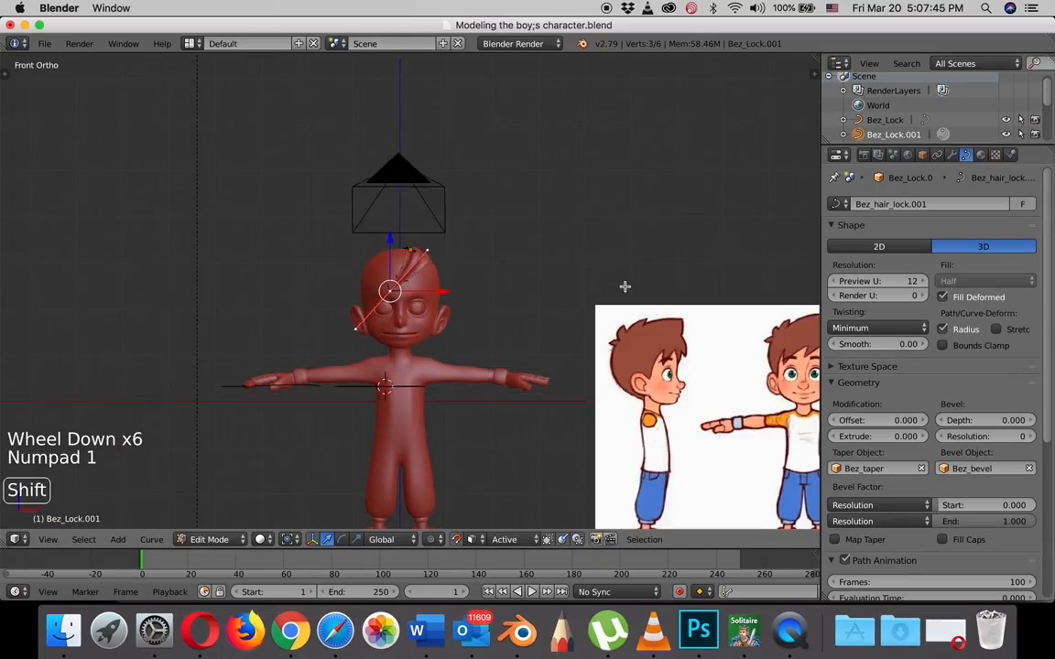
shift+middle_drag(624, 288, 528, 196)
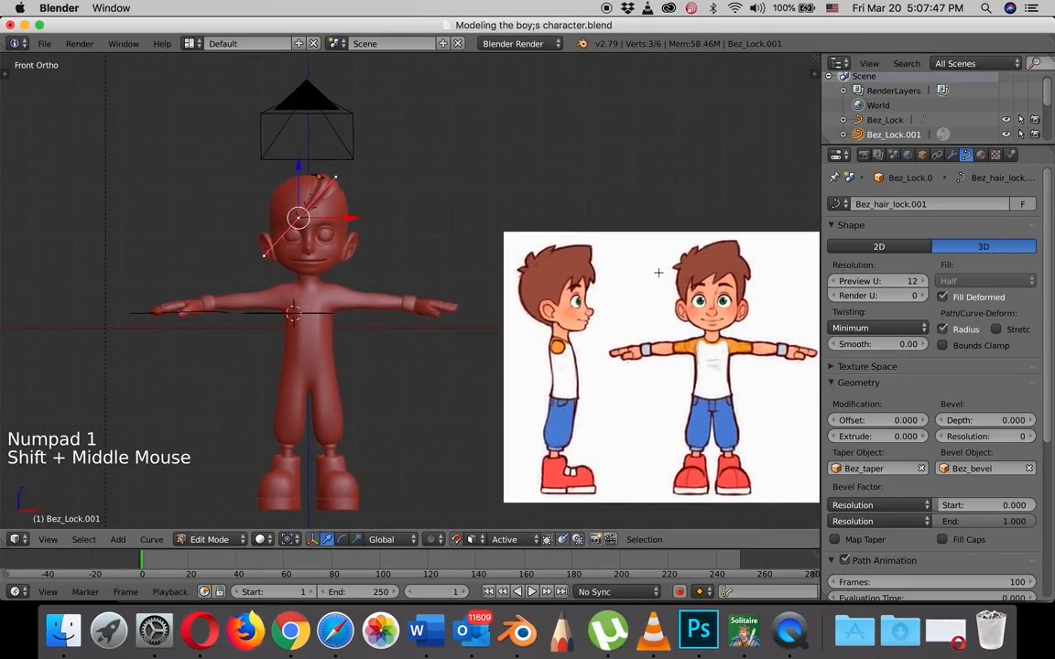
drag(352, 217, 361, 217)
scroll(348, 207, up, 2)
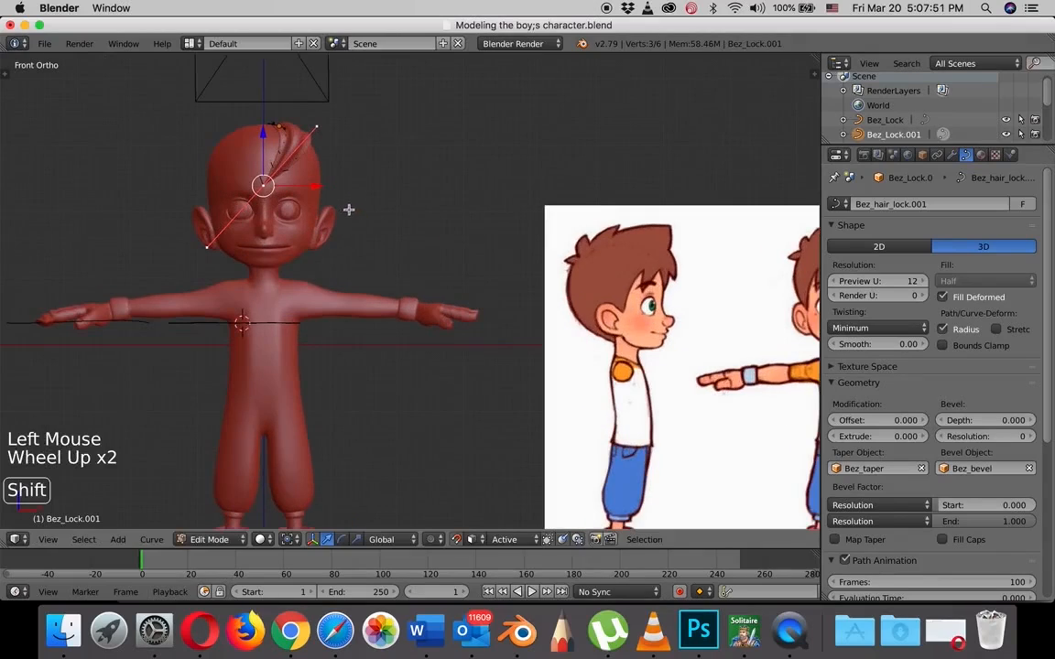
shift+middle_drag(348, 207, 591, 313)
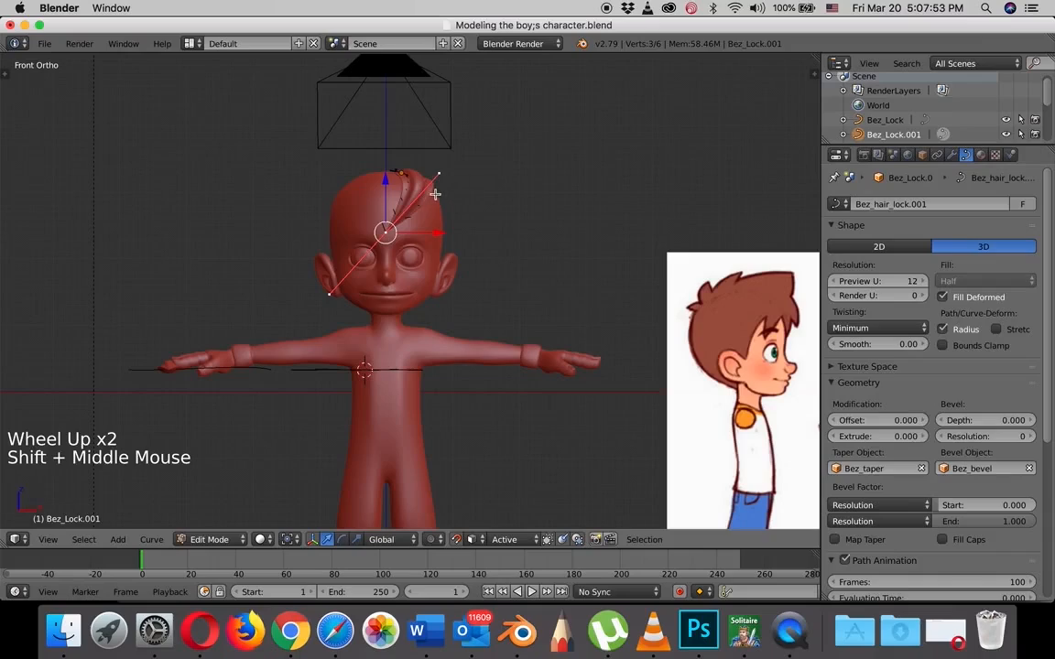
key(Tab)
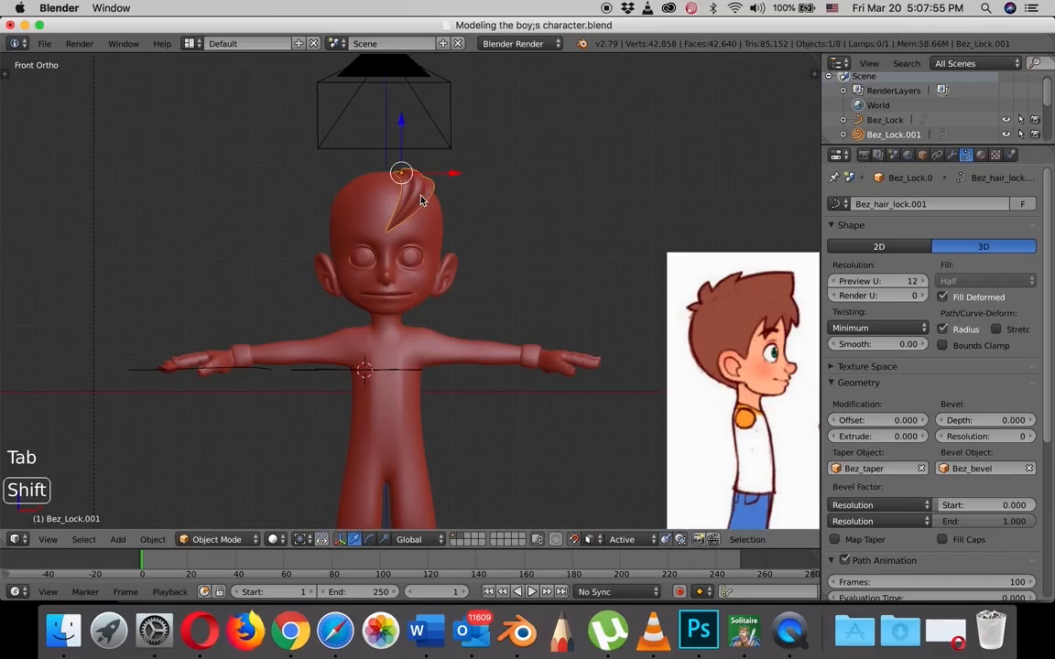
Duplicate the hair lock and place the copy beside it on the head, about -0.29 along X and 0.06 along Z.
key(shift+d)
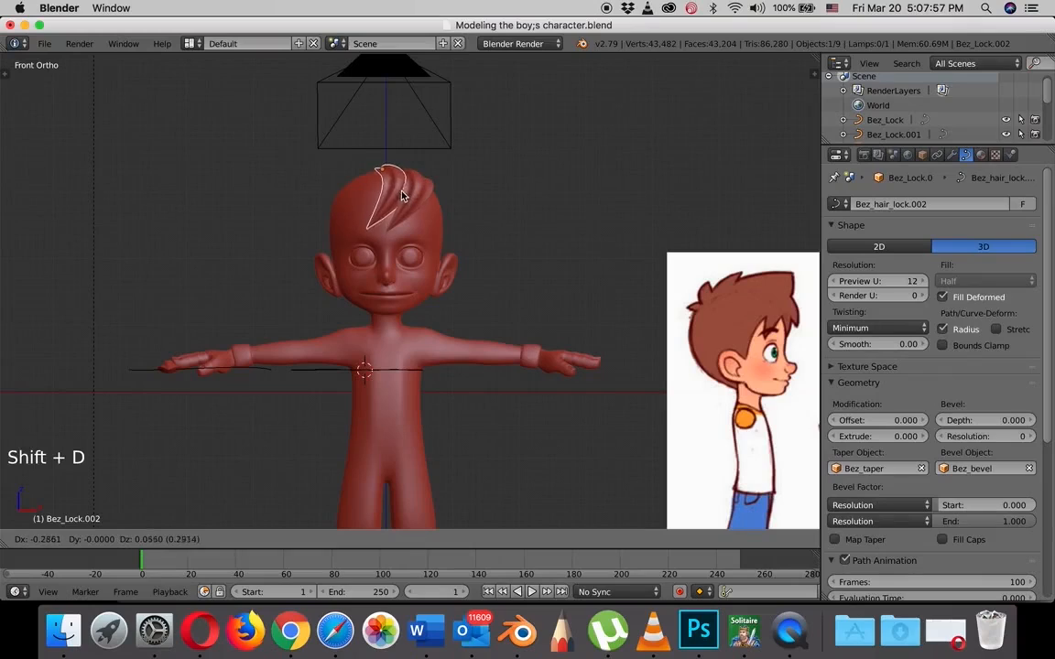
click(403, 194)
middle_drag(449, 206, 444, 266)
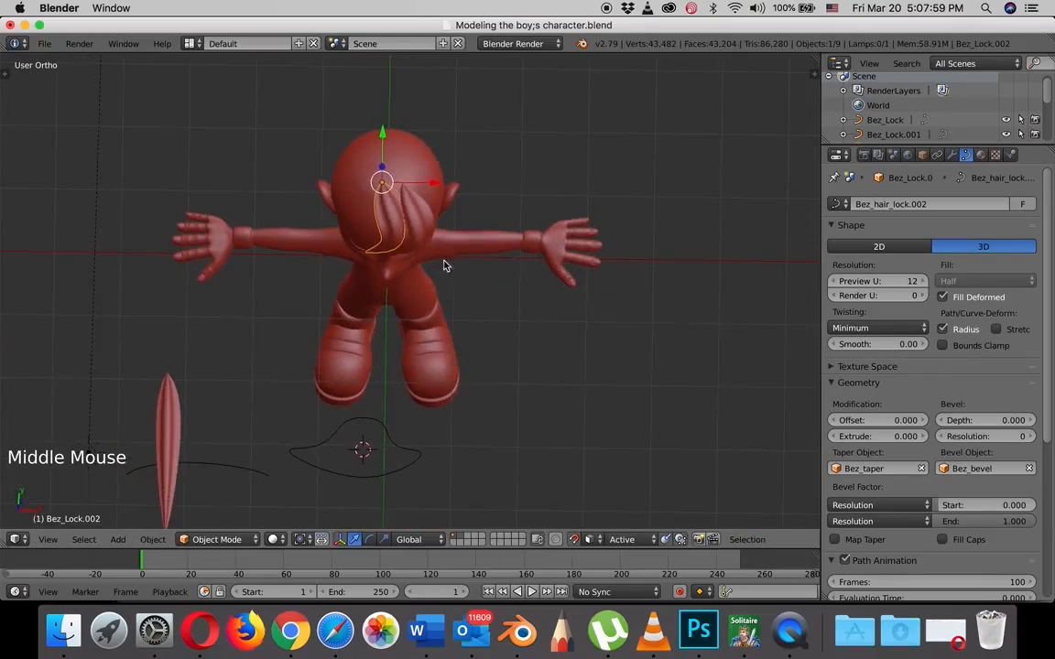
scroll(417, 247, up, 4)
shift+middle_drag(408, 216, 511, 327)
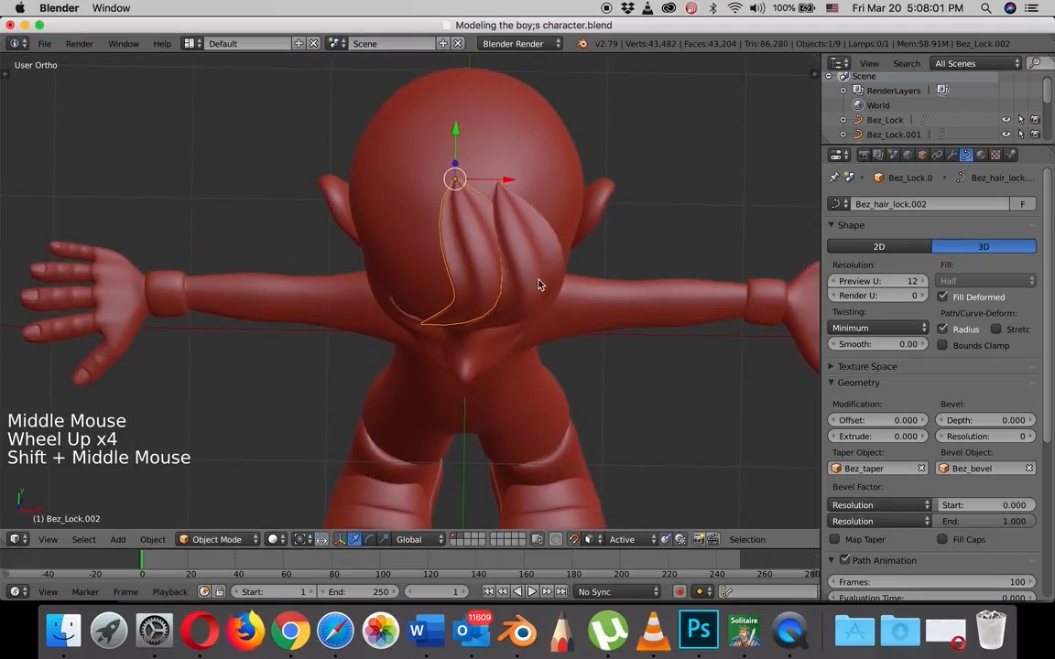
key(r)
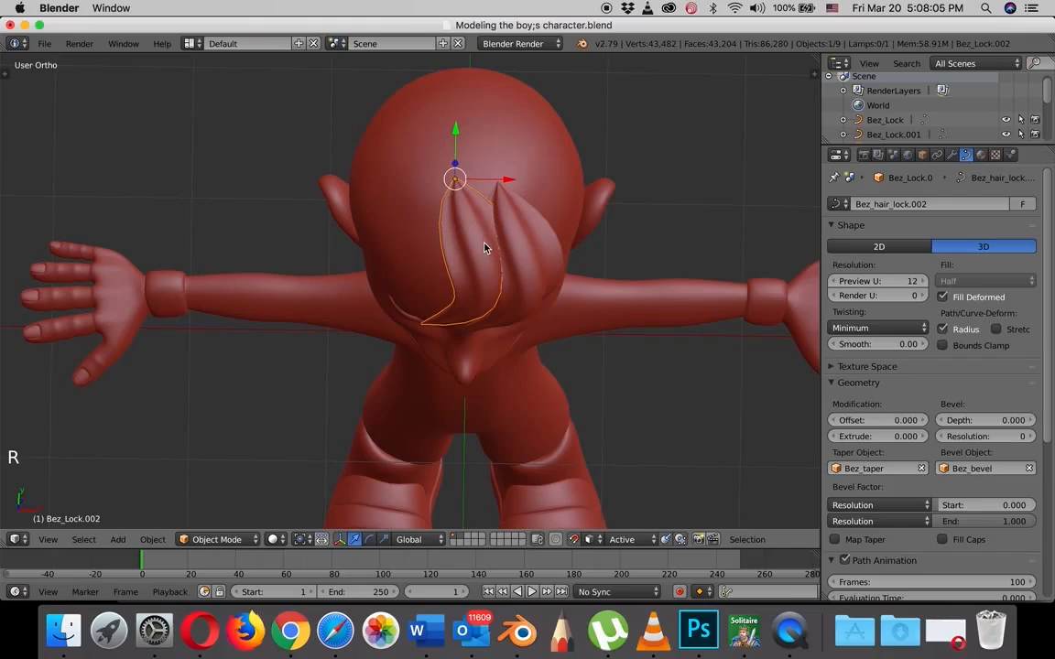
key(r)
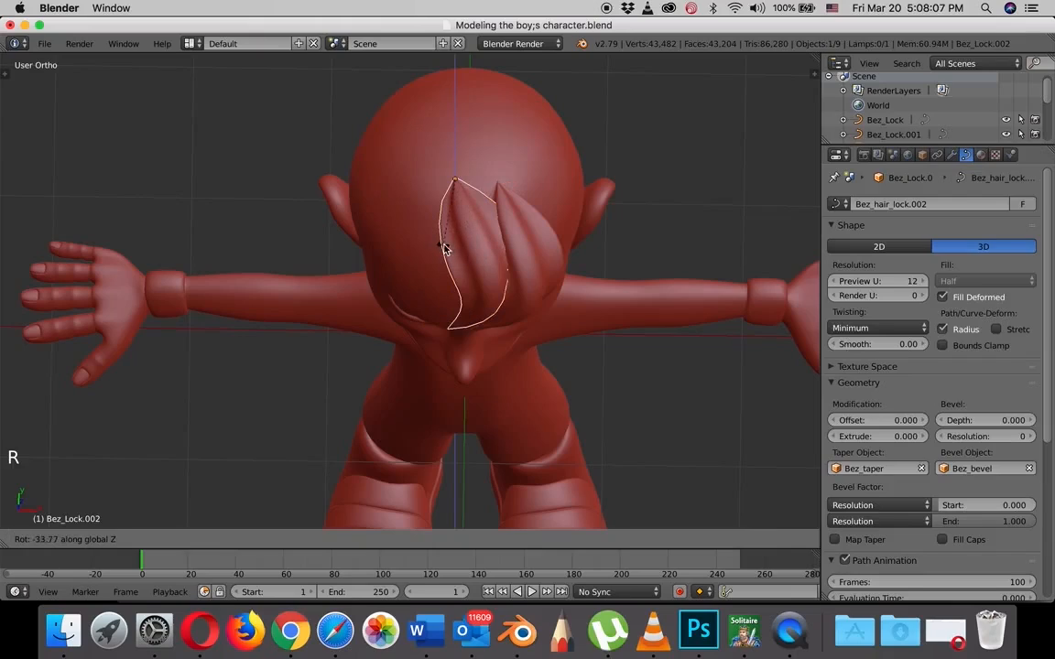
key(Escape)
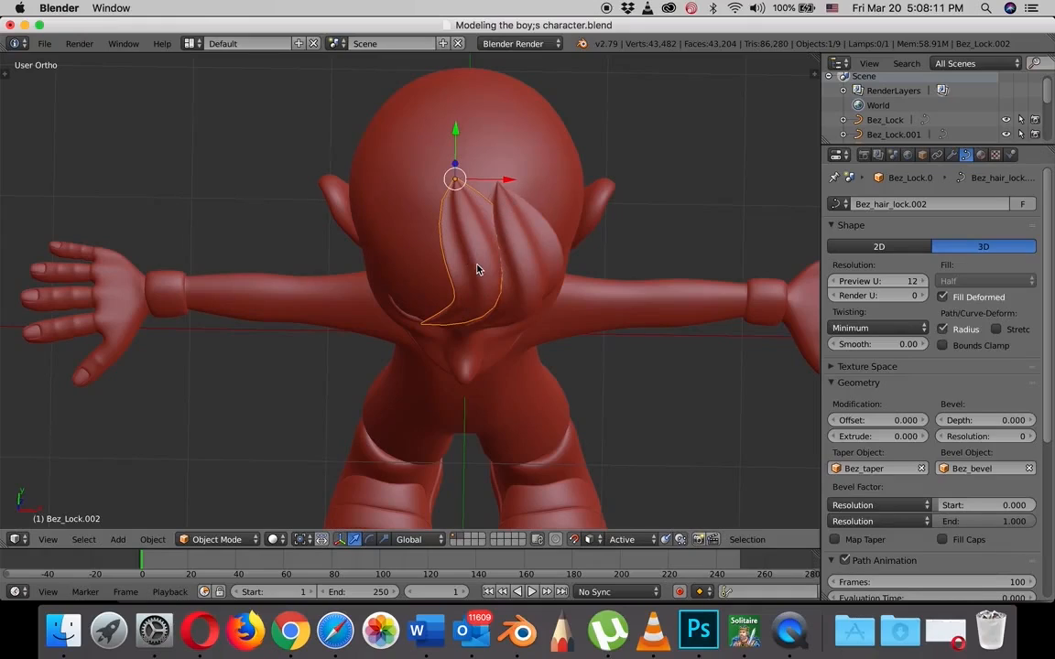
Move the copied lock along X until its root meets the first lock's root, and reposition its tip point in Edit Mode.
drag(511, 183, 546, 203)
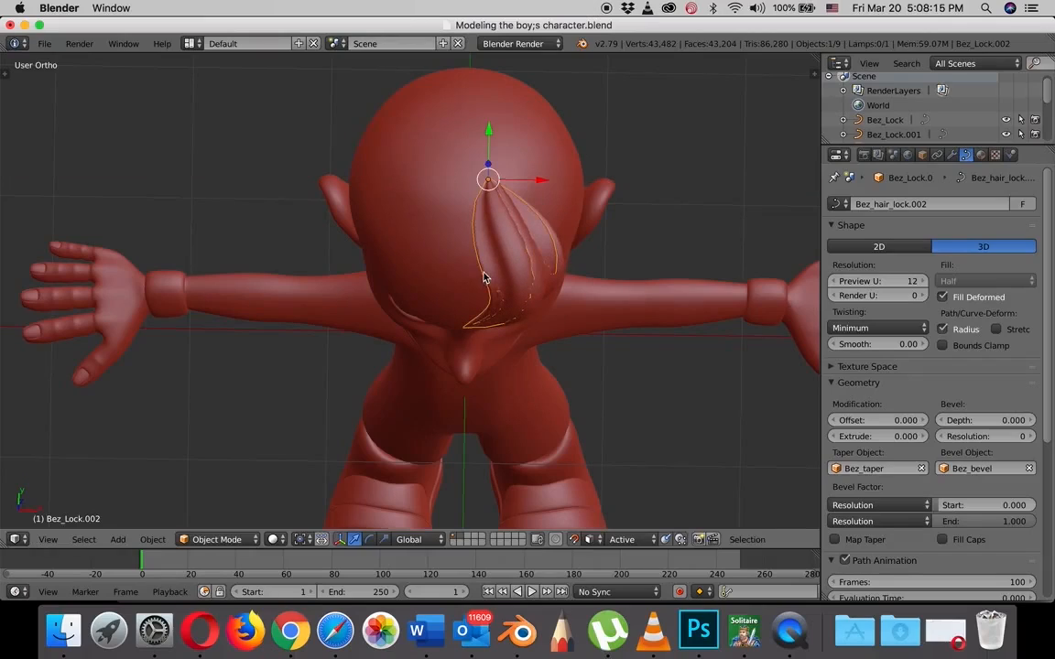
key(Tab)
drag(513, 330, 409, 306)
middle_drag(409, 306, 421, 359)
drag(456, 407, 348, 252)
mouse_move(348, 251)
middle_down()
mouse_move(376, 235)
mouse_move(347, 249)
middle_up()
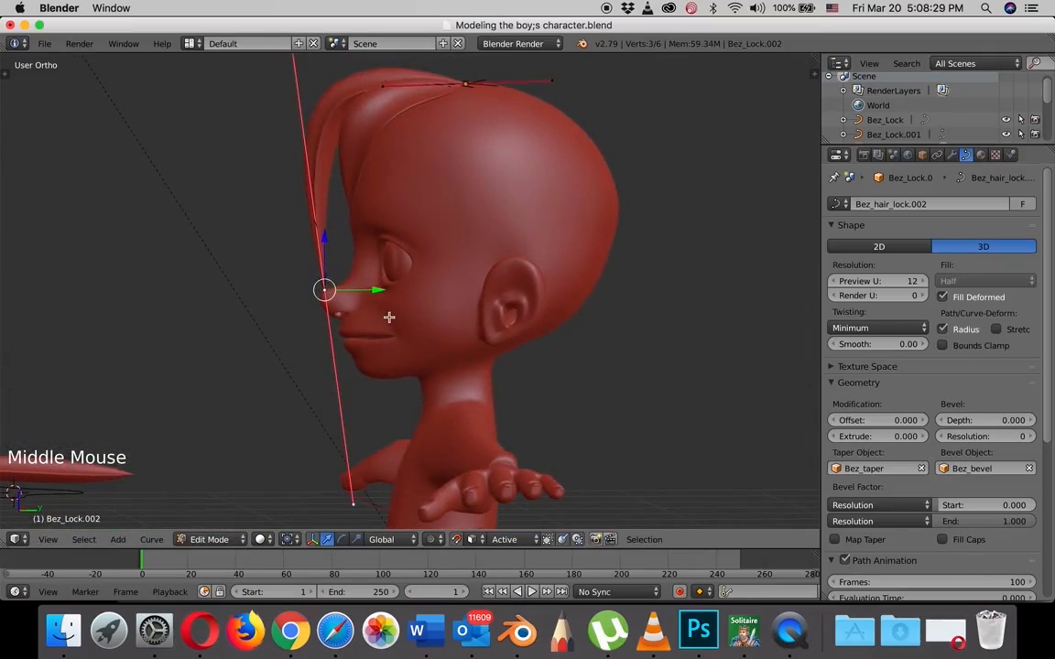
From the side, rotate the copied lock's tip point and raise it along Z to about brow height.
key(r)
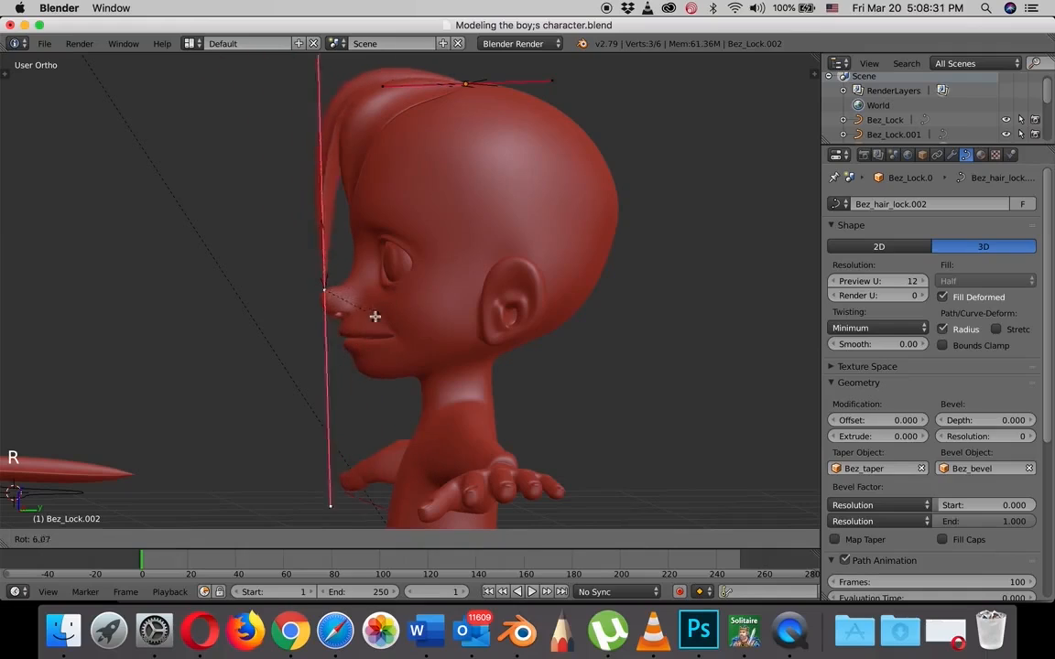
click(371, 284)
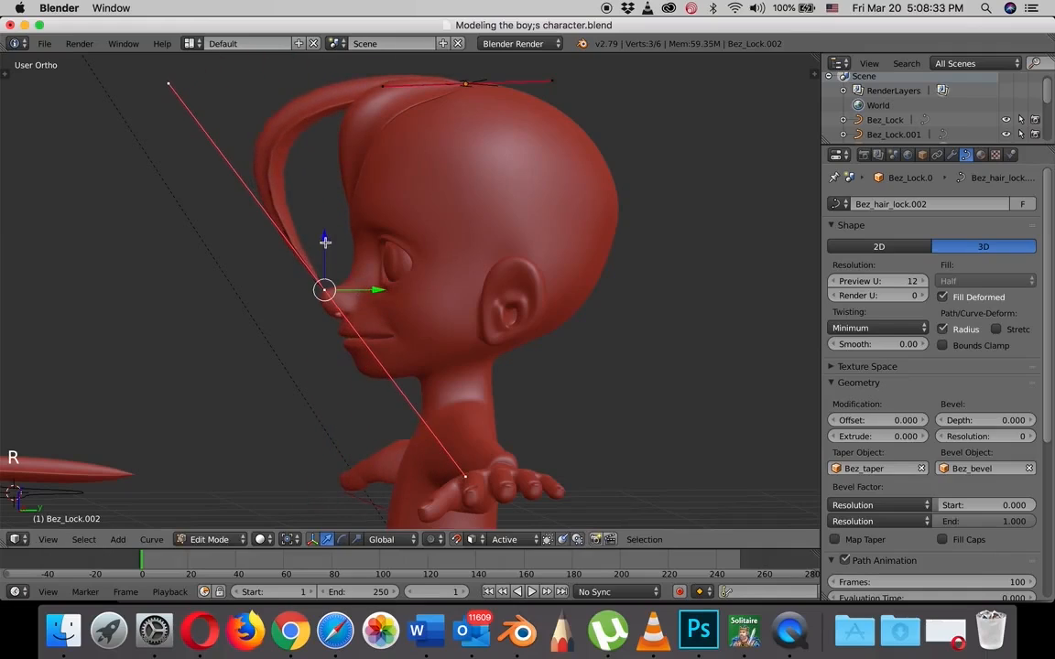
drag(325, 241, 348, 183)
key(r)
click(346, 267)
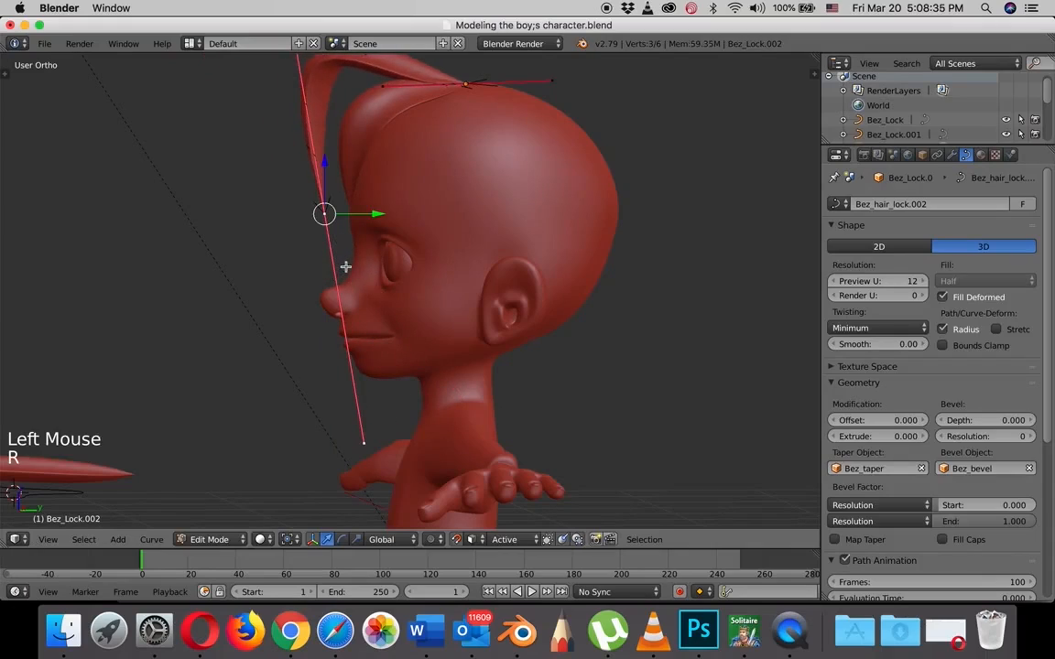
Scale the tip point's handles down to about 0.35 to shorten the lock's curve.
key(s)
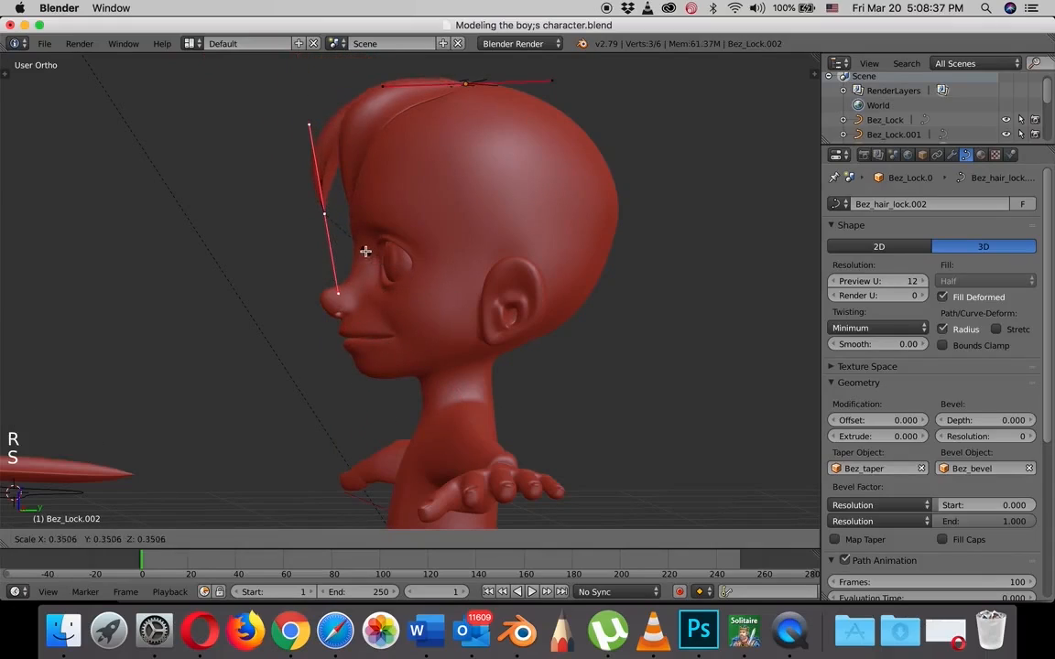
click(367, 251)
middle_drag(370, 250, 418, 252)
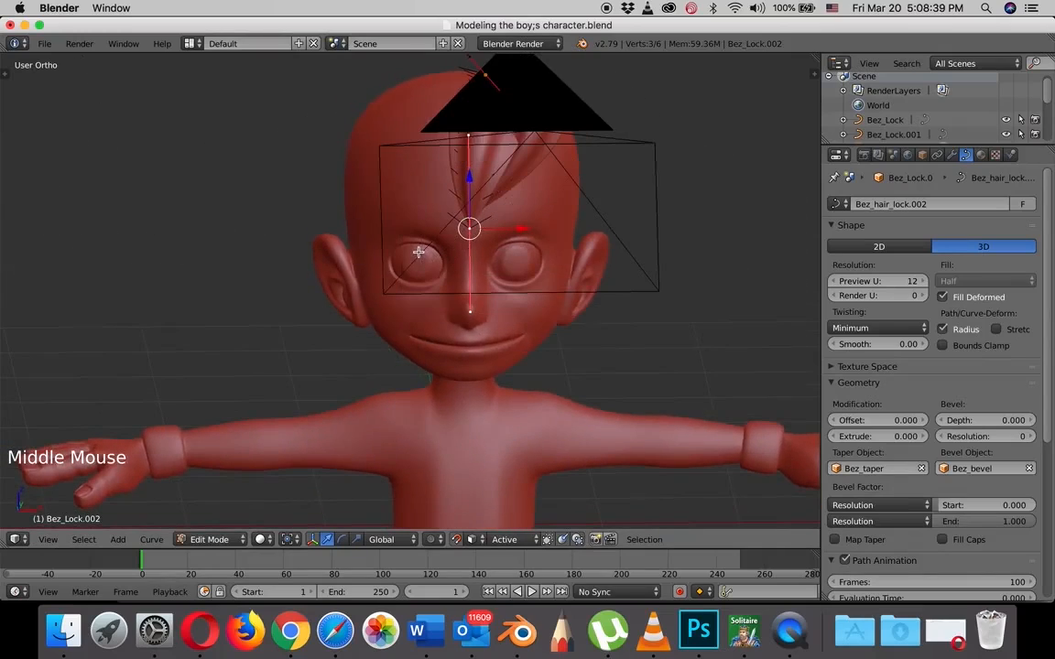
middle_drag(469, 179, 463, 177)
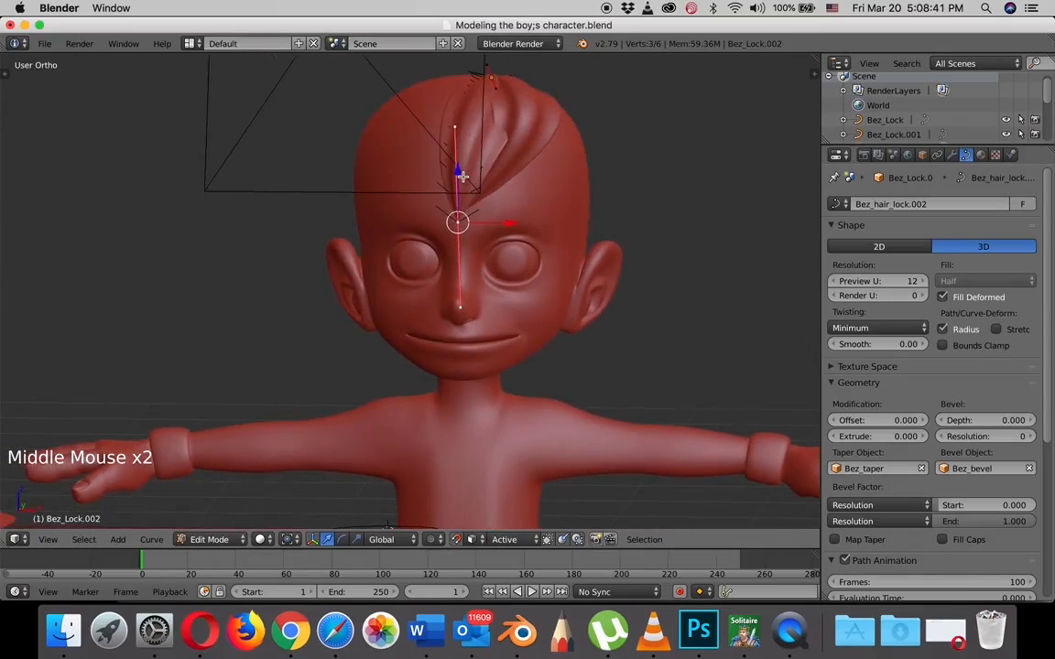
Raise the lock's tip higher on the forehead along Z and pull it forward along Y.
drag(458, 170, 462, 147)
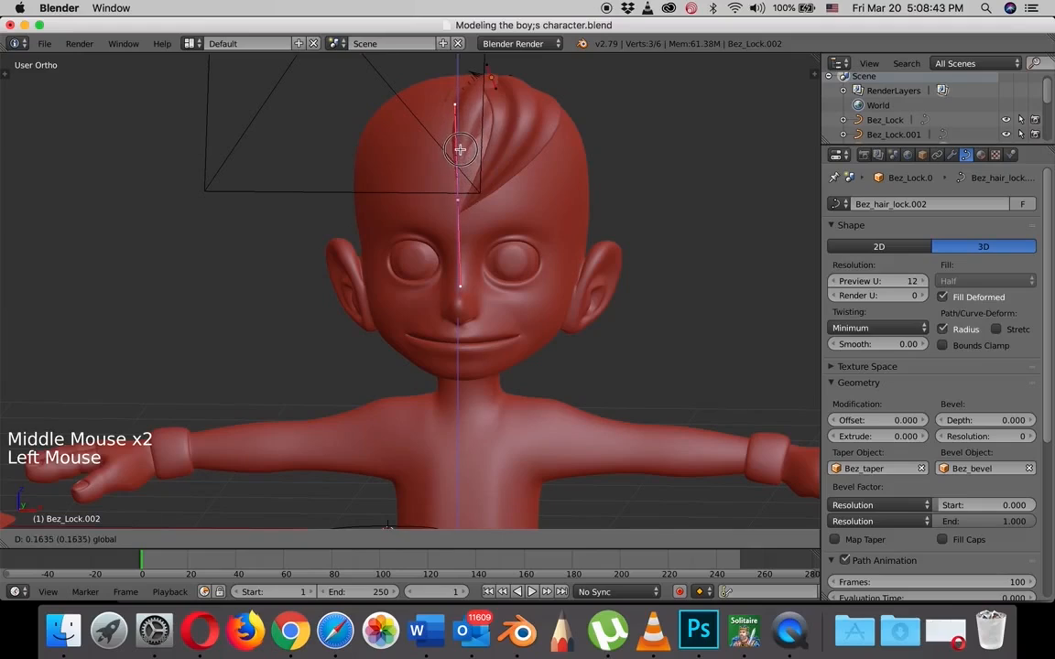
middle_drag(487, 188, 461, 197)
drag(461, 198, 408, 219)
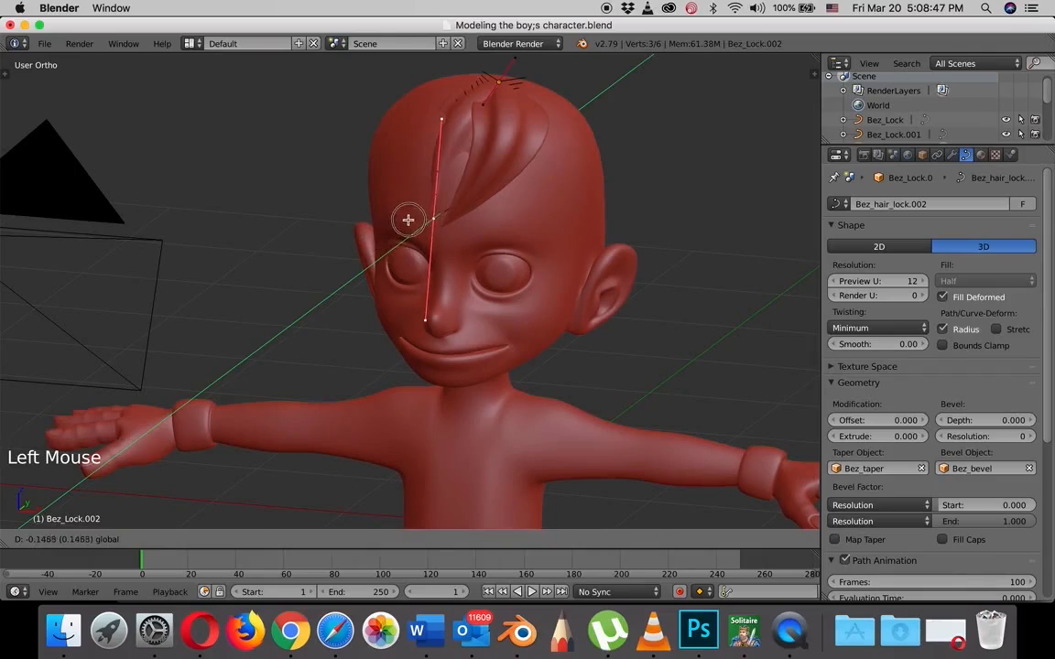
mouse_move(408, 219)
middle_down()
mouse_move(447, 231)
mouse_move(424, 205)
middle_up()
drag(424, 205, 381, 191)
middle_drag(380, 192, 456, 196)
drag(456, 156, 467, 103)
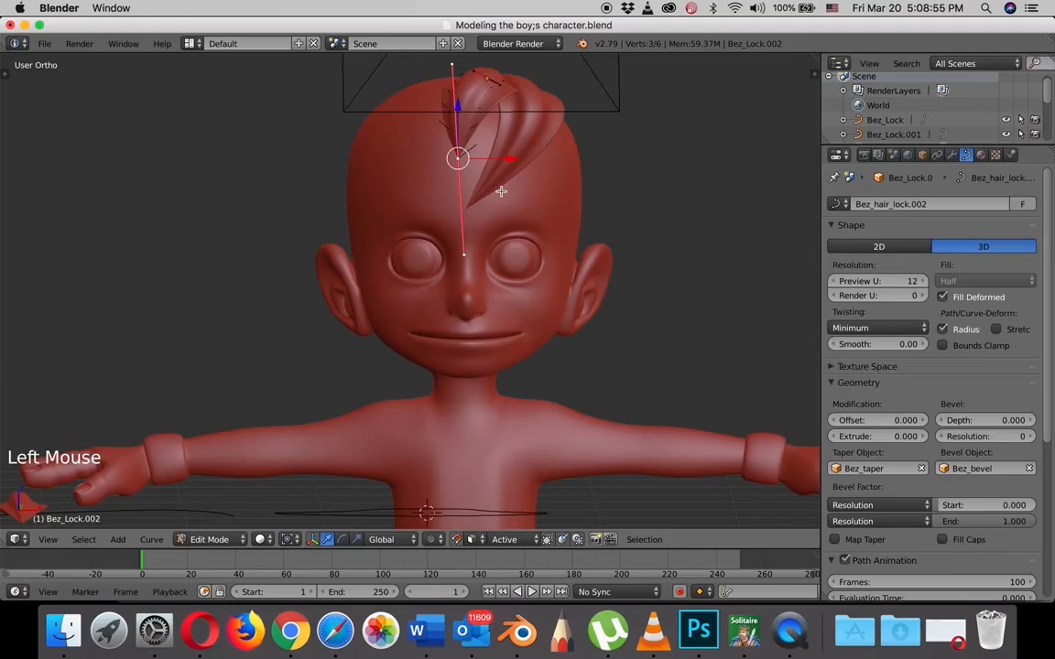
In front view, rotate the lock's tip point and move it along negative X across the forehead.
scroll(501, 190, up, 1)
scroll(501, 191, down, 2)
key(KP_1)
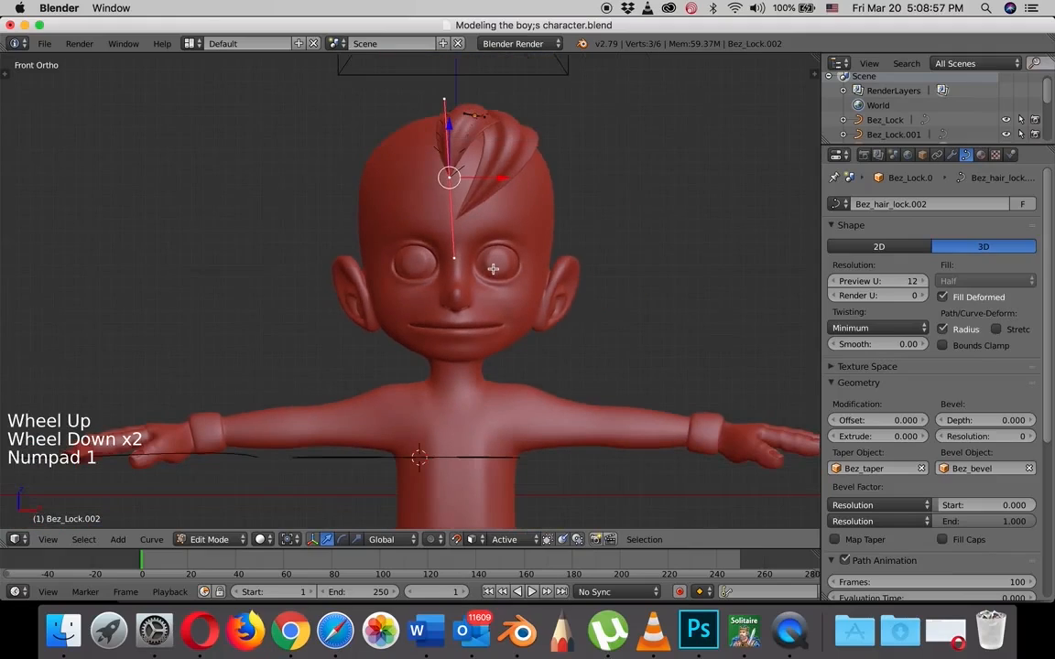
key(r)
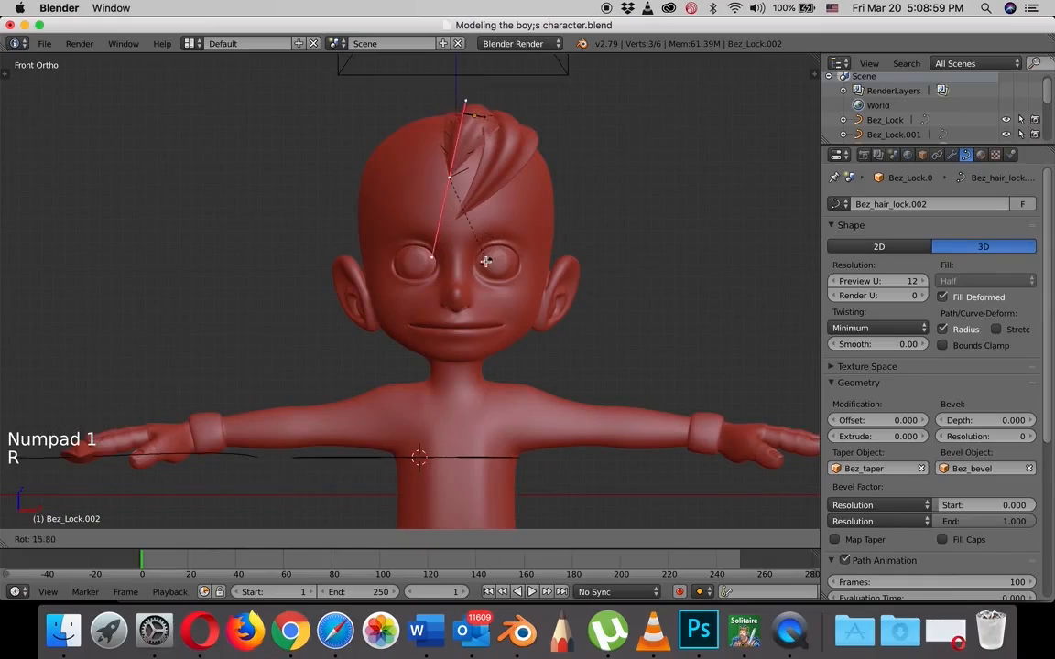
click(468, 255)
drag(502, 179, 482, 182)
Pull the lock's tip forward along Y so it stands clear of the forehead.
middle_drag(482, 182, 455, 228)
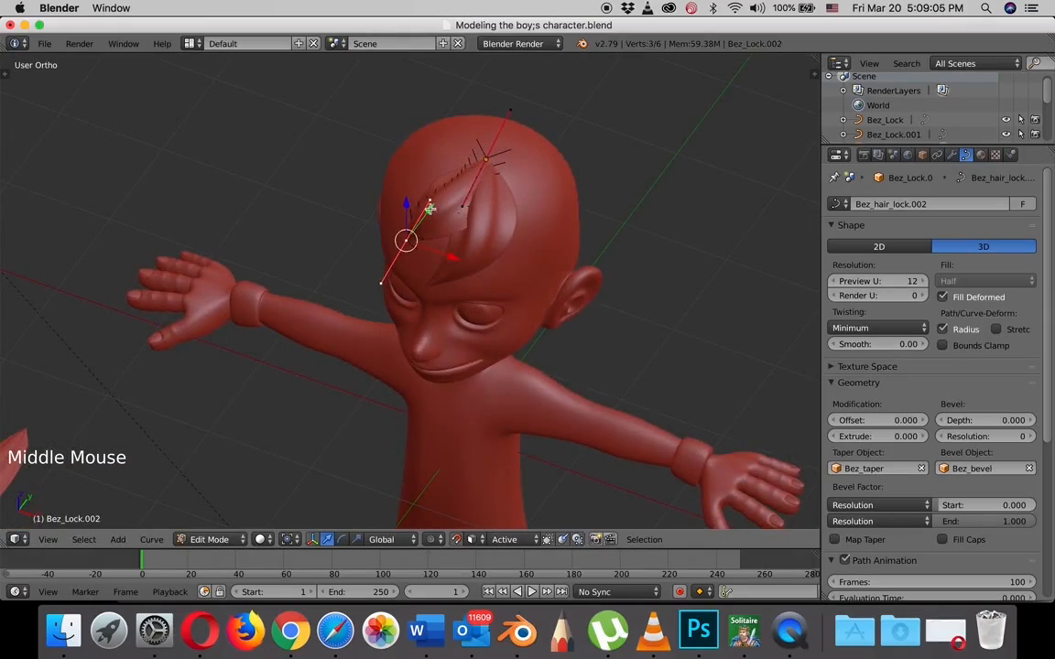
drag(429, 209, 405, 227)
mouse_move(405, 227)
middle_down()
mouse_move(393, 235)
mouse_move(399, 212)
middle_up()
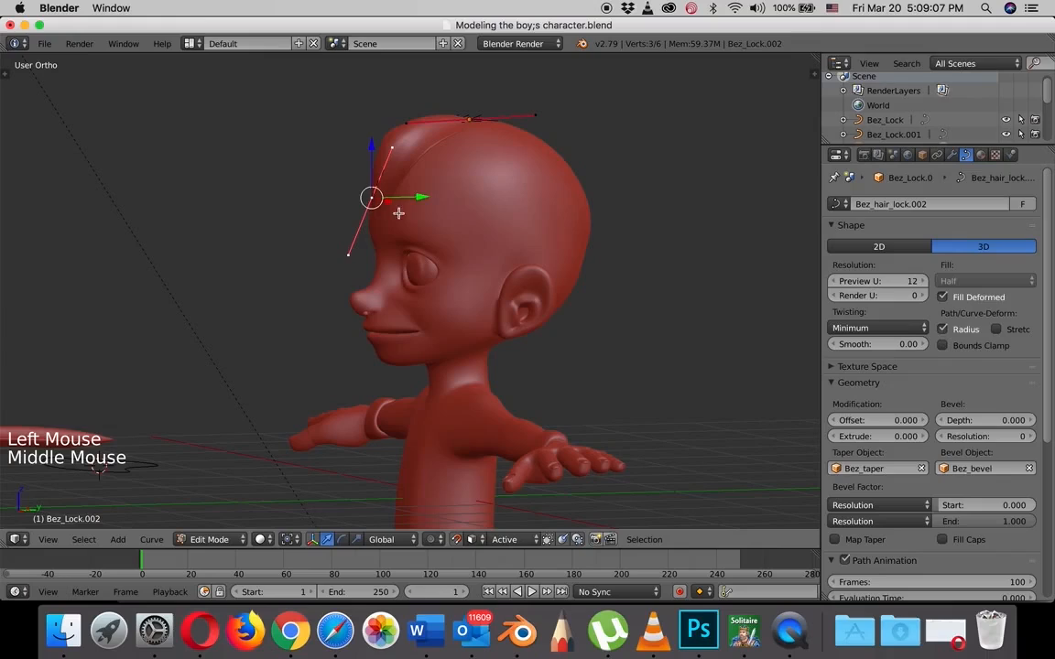
click(419, 198)
drag(419, 198, 403, 193)
From the opposite side of the head, rotate the tip point so the end of the lock hangs more vertically.
middle_drag(403, 193, 563, 230)
key(r)
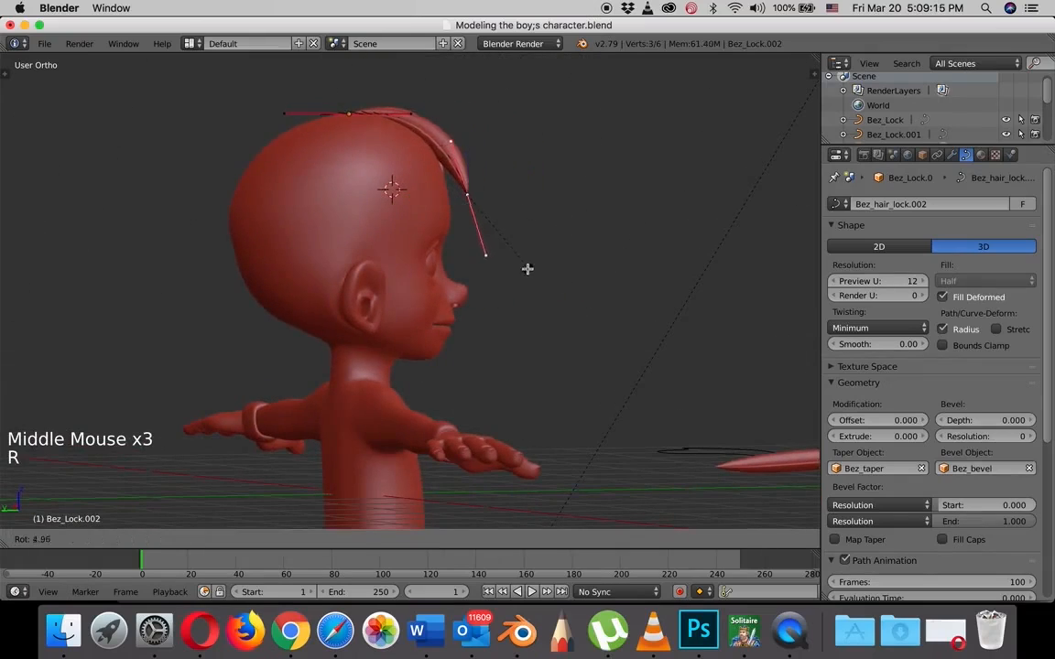
middle_click(512, 256)
middle_drag(512, 256, 422, 261)
Select the lock's root point and rotate it in side view to follow the slope of the crown.
middle_drag(492, 213, 476, 229)
right_click(471, 111)
middle_drag(471, 111, 544, 212)
key(r)
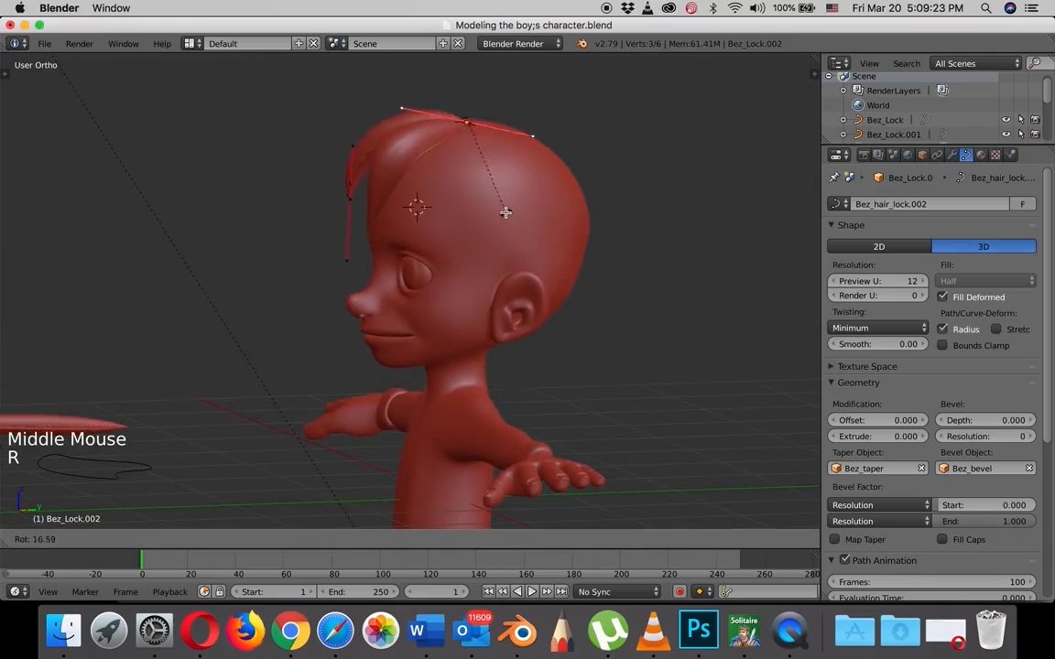
click(485, 206)
From above, rotate the root point about -59° to line it up with the neighbouring lock.
middle_drag(486, 205, 473, 254)
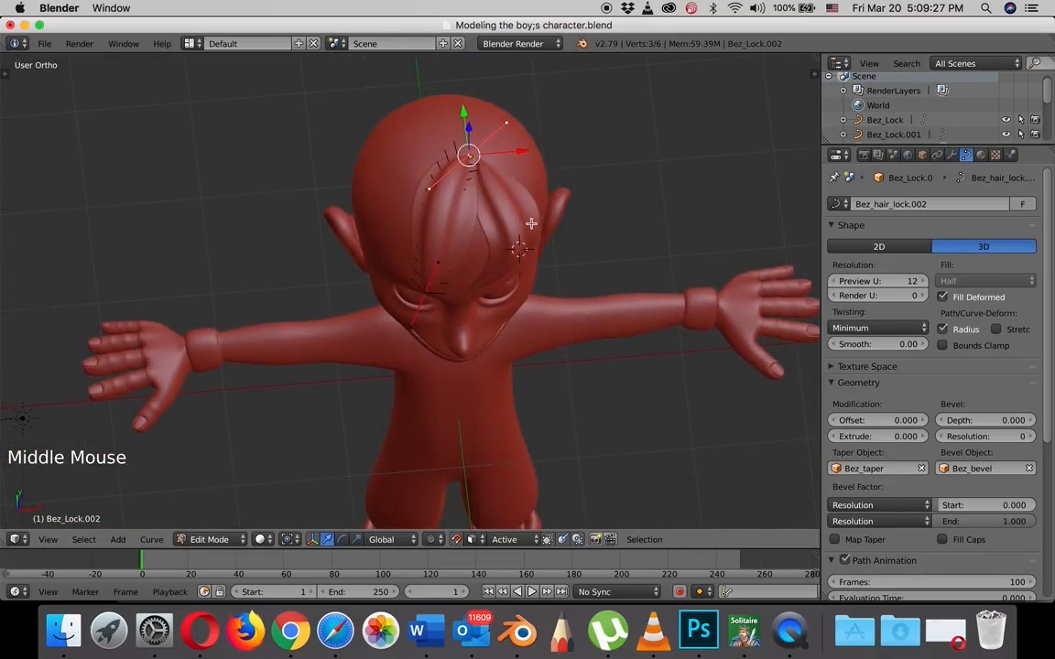
key(r)
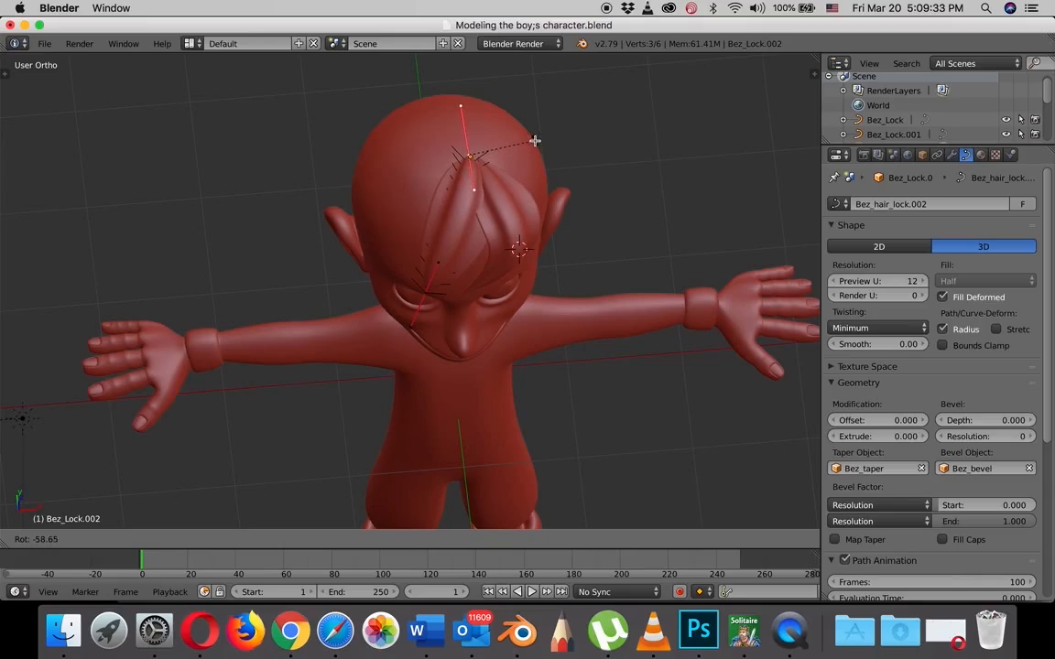
click(534, 140)
middle_drag(535, 140, 421, 190)
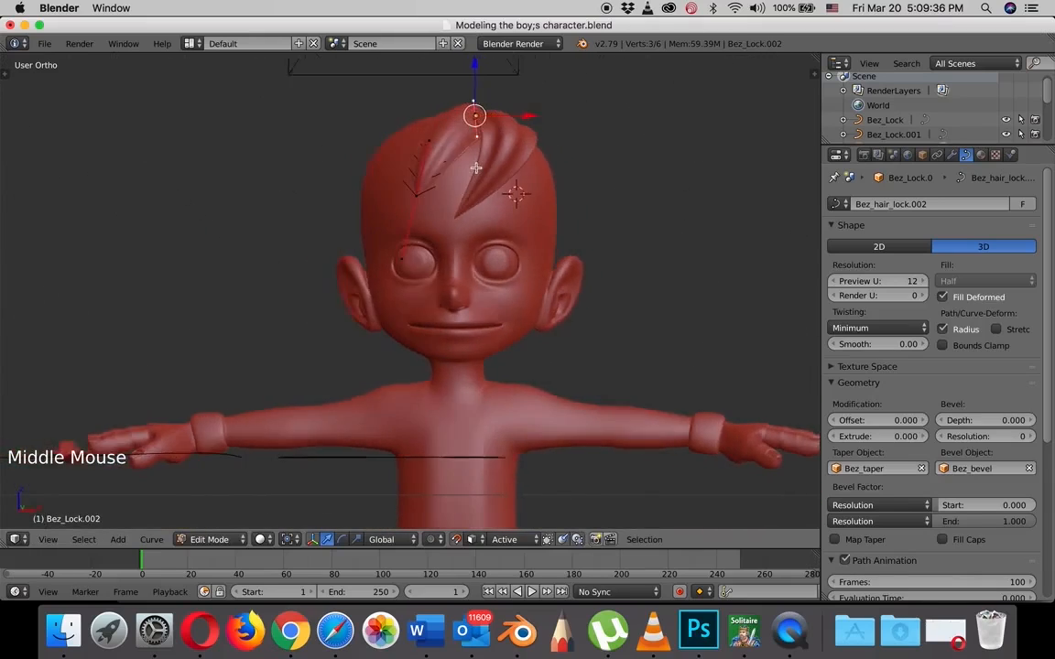
Select the lock's tip point again, raise it along Z, and adjust its position over the forehead.
right_click(419, 194)
drag(417, 145, 426, 110)
middle_drag(425, 110, 494, 179)
drag(393, 167, 430, 179)
middle_drag(430, 178, 382, 201)
From the side, rotate the tip point about 45° and lower it slightly along Z toward the forehead.
key(r)
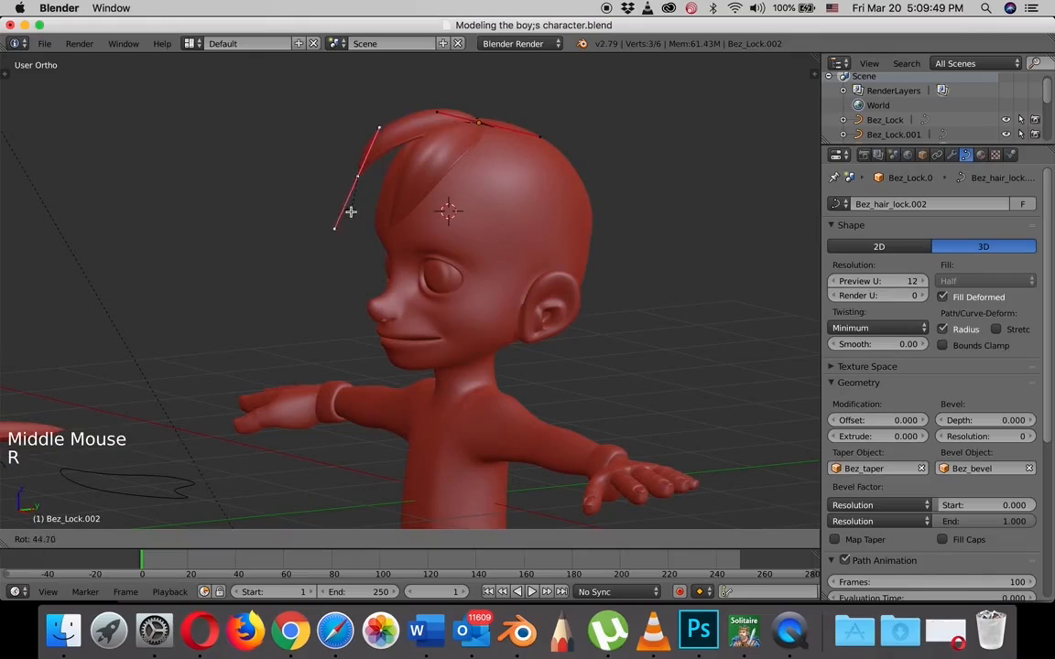
click(356, 205)
click(363, 140)
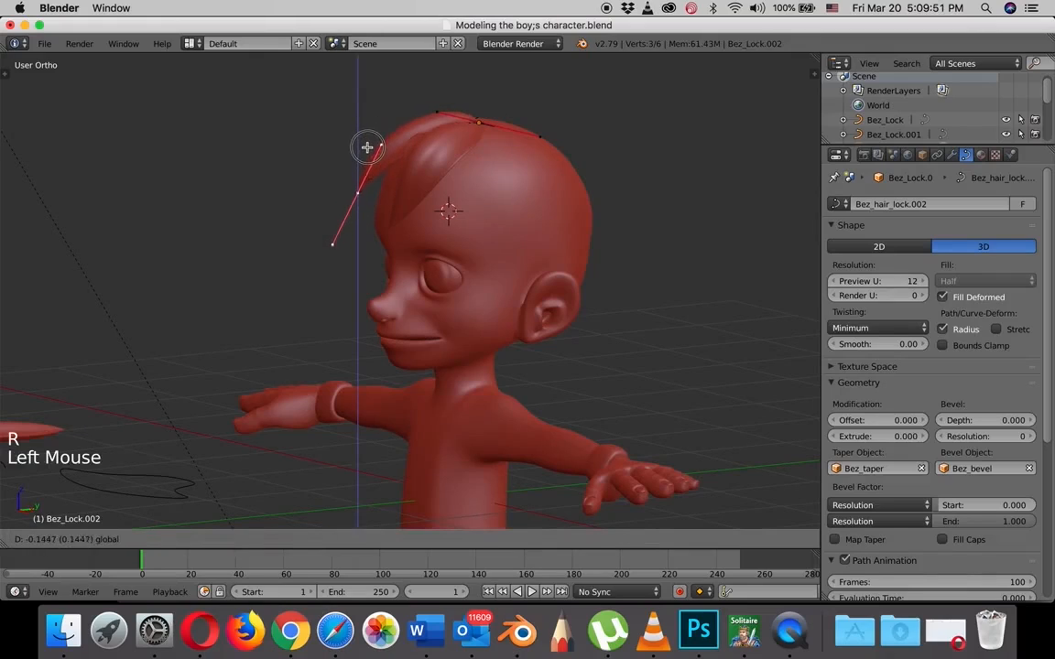
middle_drag(365, 146, 430, 222)
click(437, 182)
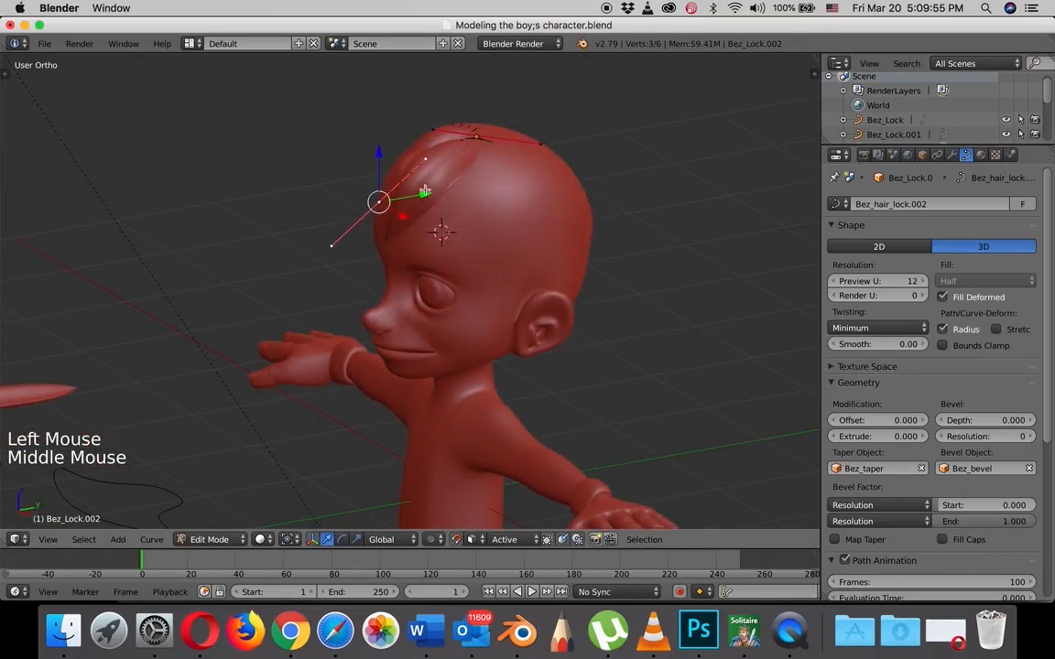
Move the lock's tip point forward along Y and slightly down along Z, and rotate it about 47° in side view.
drag(421, 194, 354, 203)
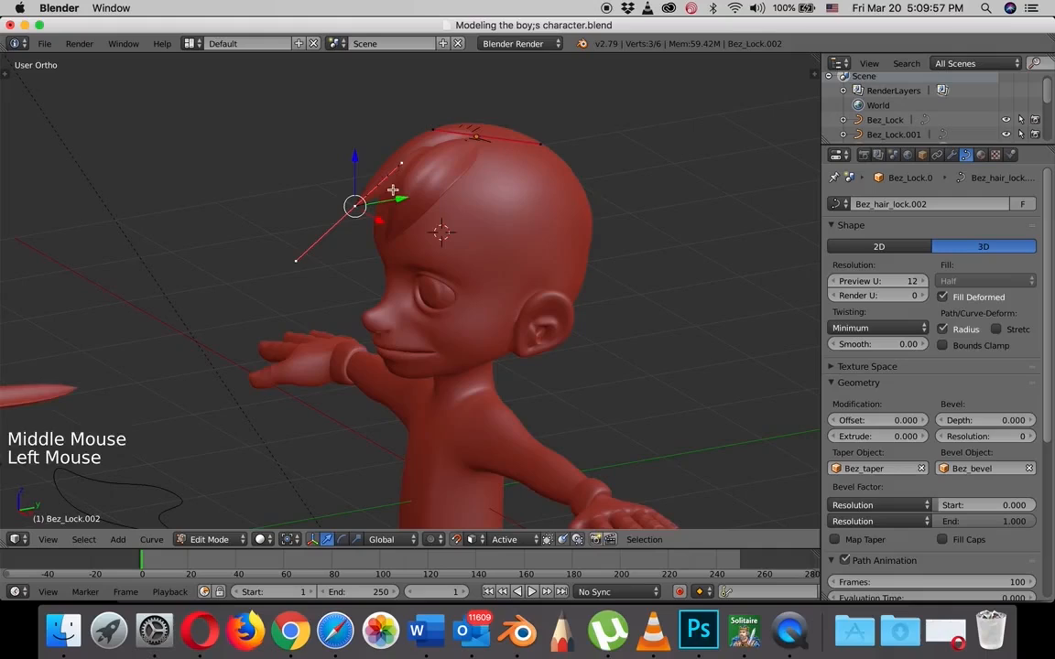
middle_drag(353, 203, 551, 186)
key(r)
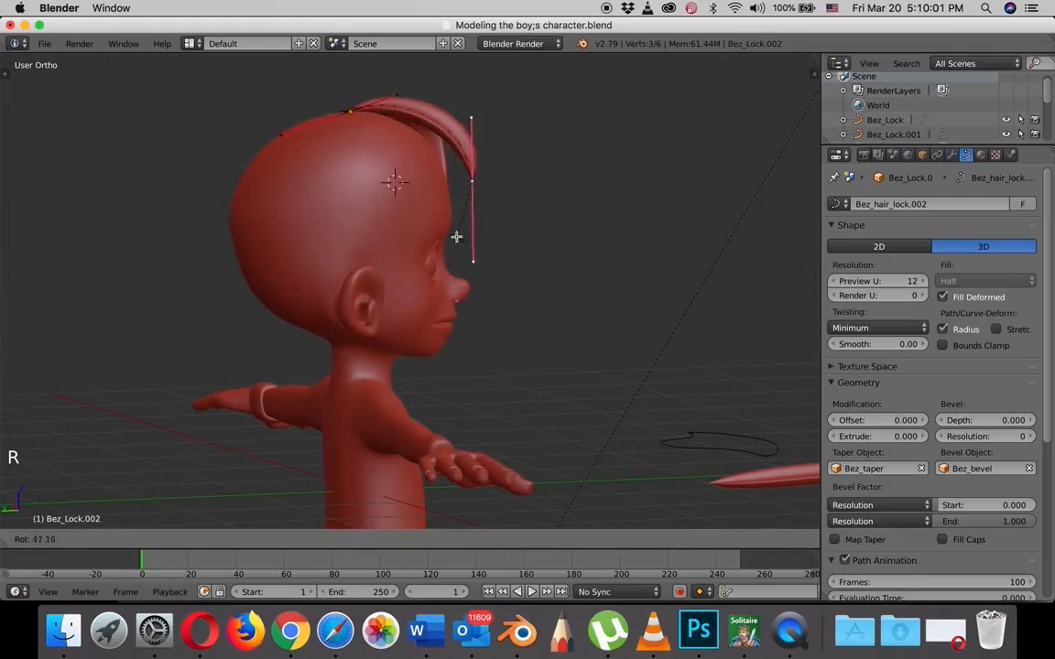
click(462, 225)
drag(472, 133, 469, 149)
middle_drag(524, 203, 459, 210)
scroll(485, 212, up, 1)
key(Tab)
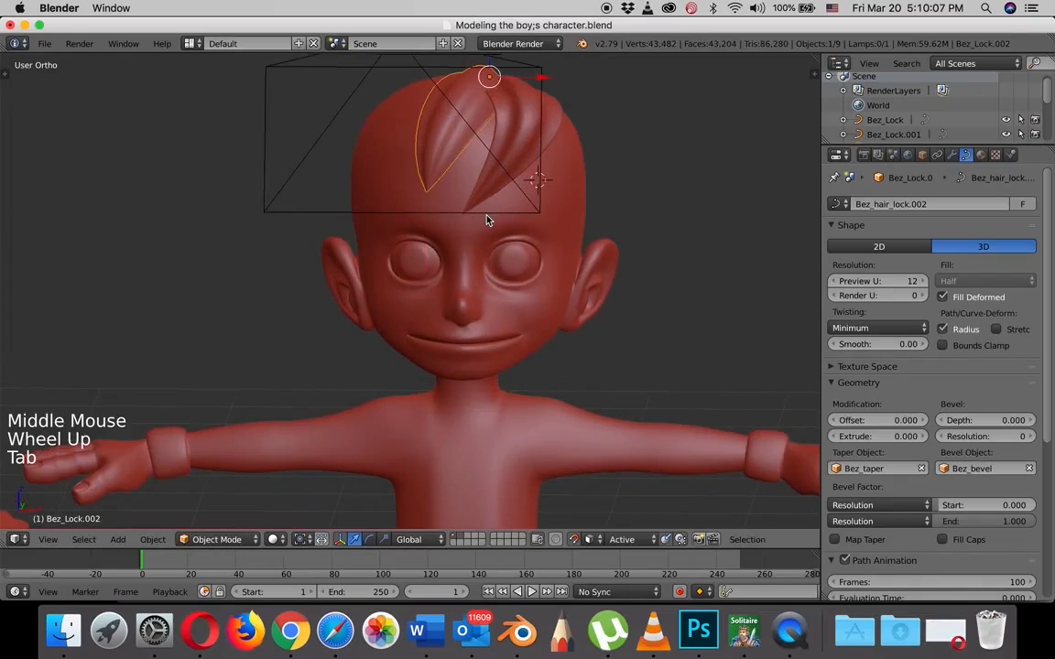
Scale the whole hair lock along the global Y axis to stretch it forward over the forehead.
scroll(487, 210, up, 3)
scroll(489, 205, down, 3)
scroll(467, 187, down, 3)
middle_drag(440, 174, 484, 200)
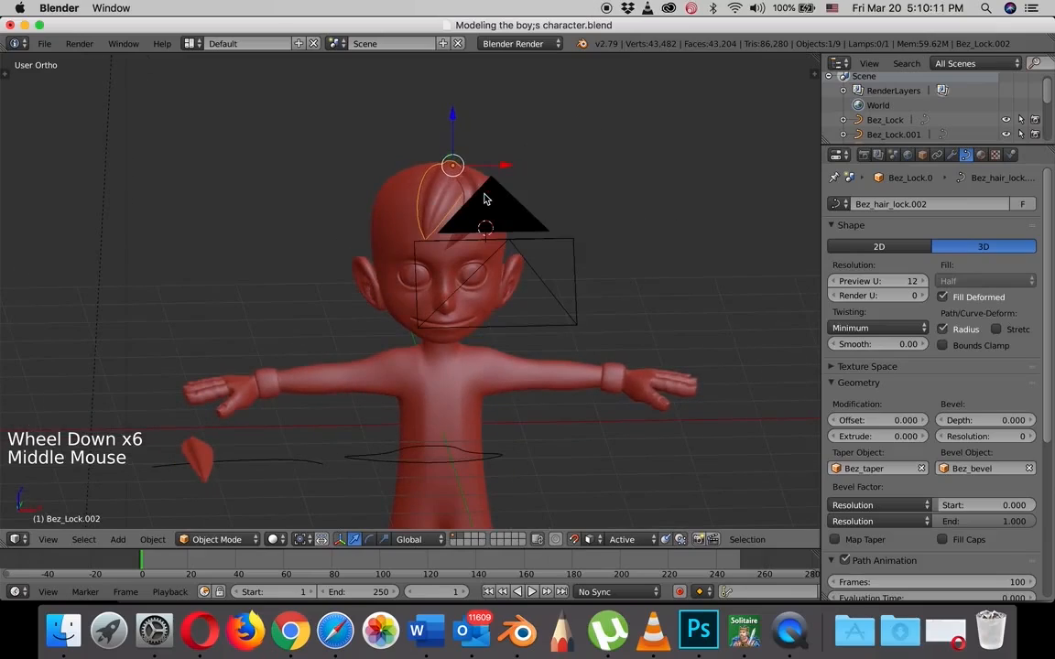
key(s)
key(y)
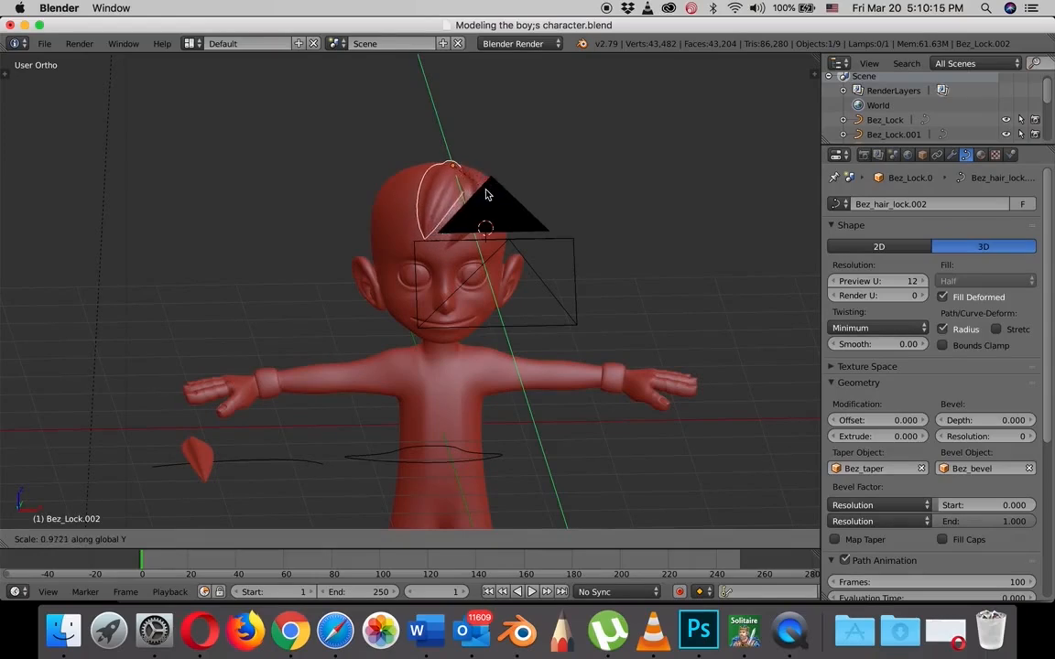
click(490, 190)
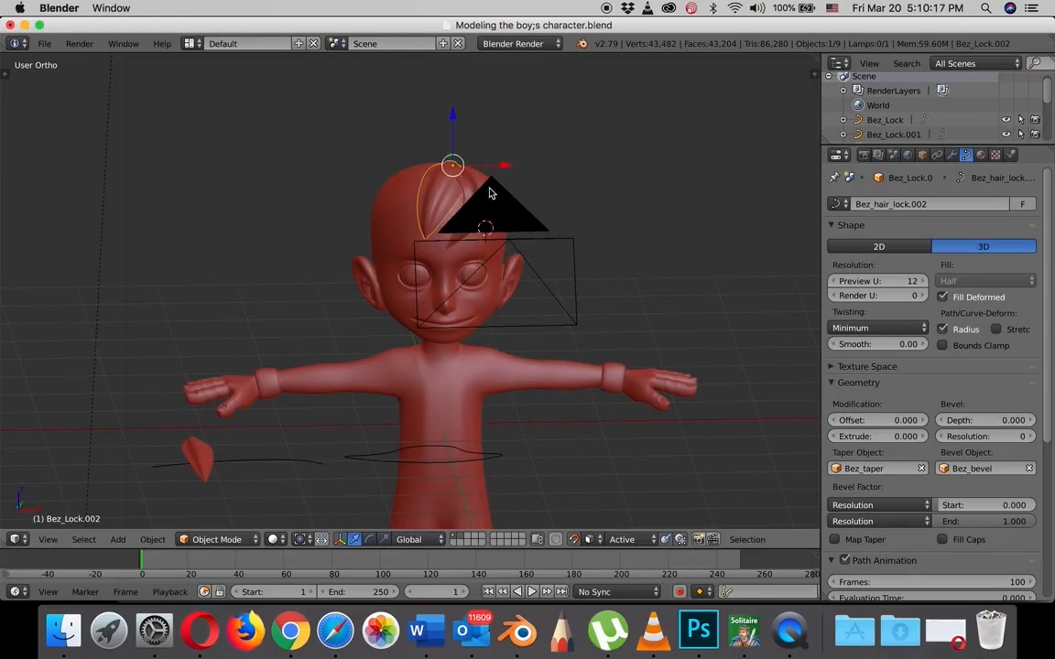
key(s)
key(x)
right_click(488, 190)
key(s)
key(y)
click(506, 175)
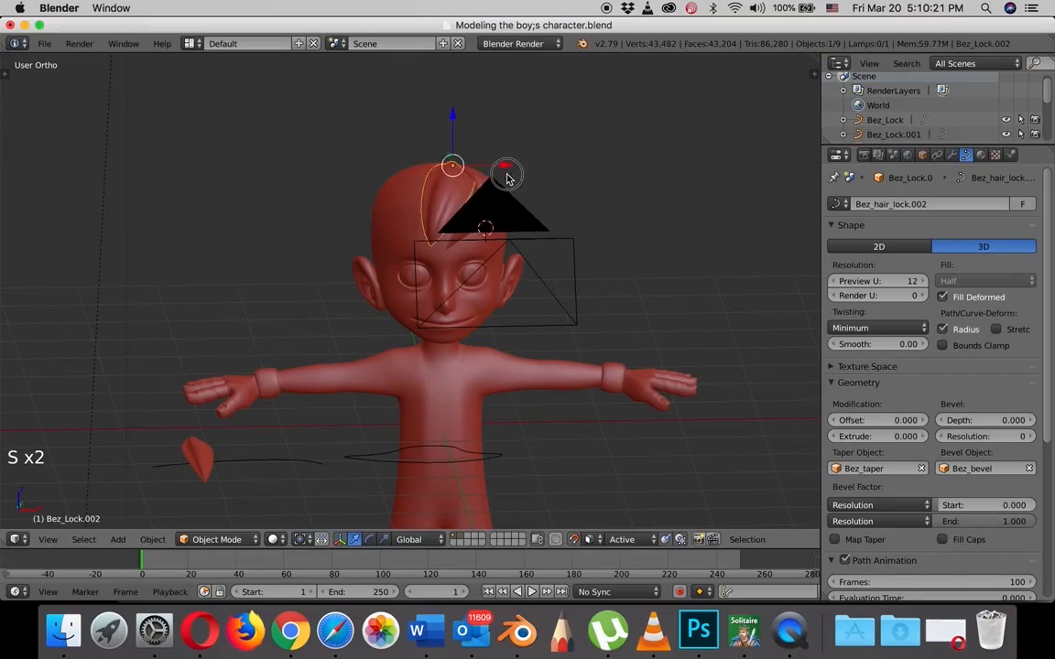
Edit the lock's curve again and shift its tip point slightly along Y in side view.
middle_drag(507, 177, 353, 174)
scroll(485, 194, up, 2)
key(Tab)
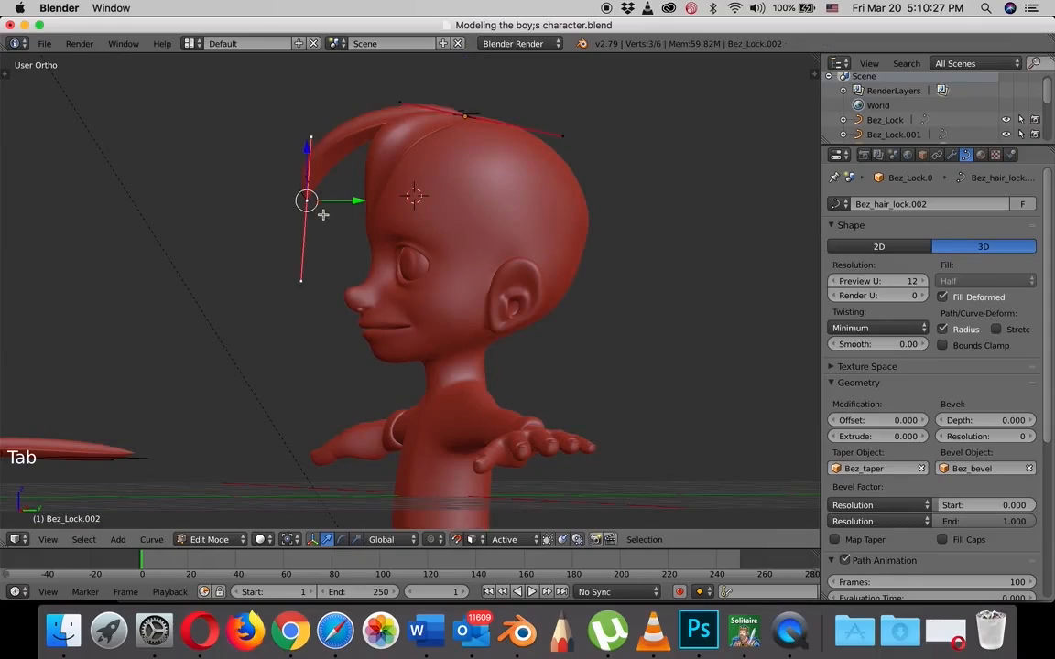
mouse_move(357, 200)
mouse_down()
mouse_move(364, 207)
mouse_move(349, 214)
mouse_up()
middle_drag(349, 215, 440, 261)
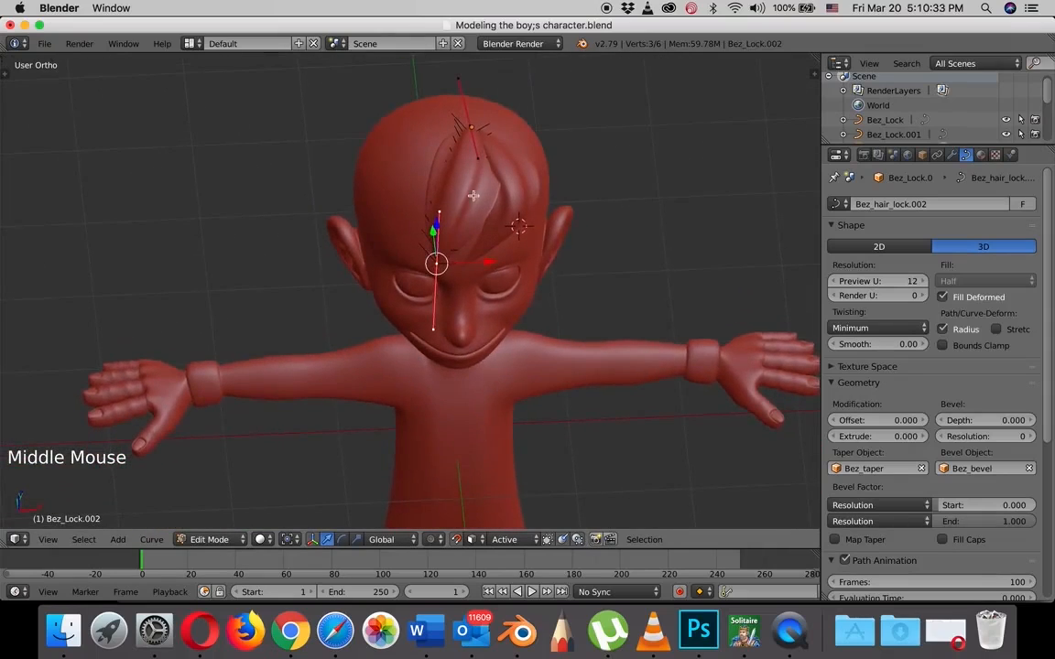
From above, turn off snapping and rotate the whole hair lock about -14° around the Z axis.
scroll(476, 183, up, 3)
middle_drag(479, 177, 484, 204)
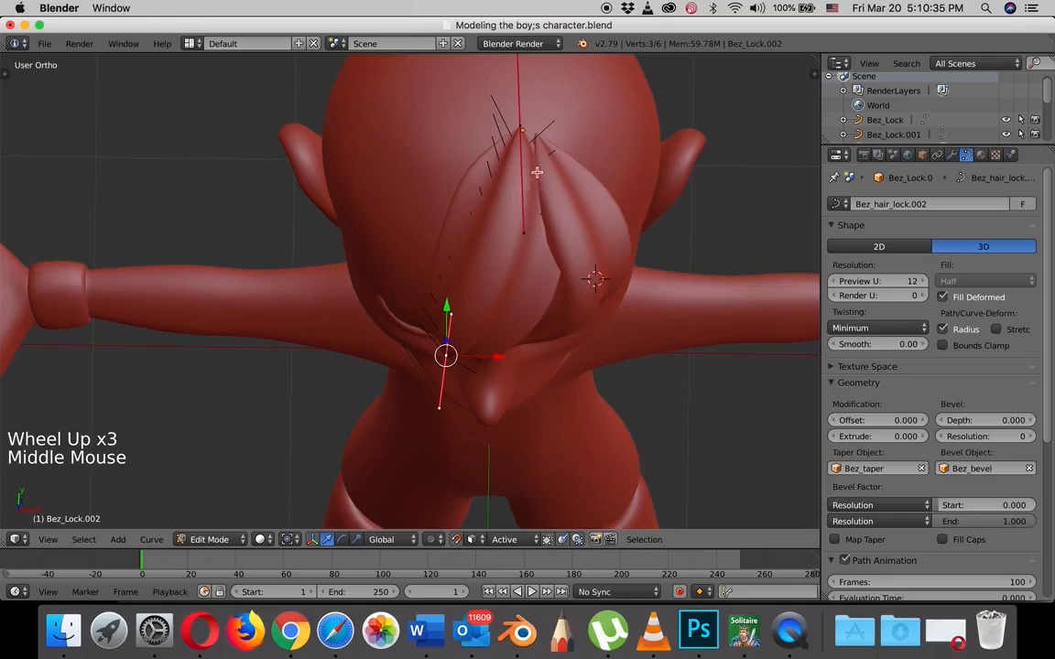
right_click(521, 133)
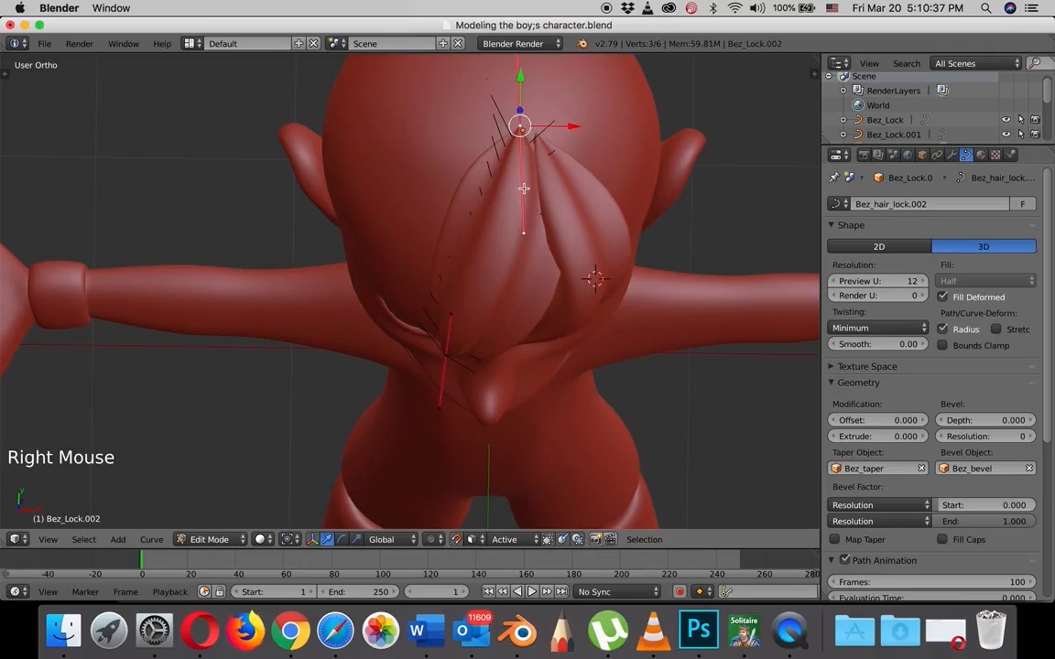
key(Tab)
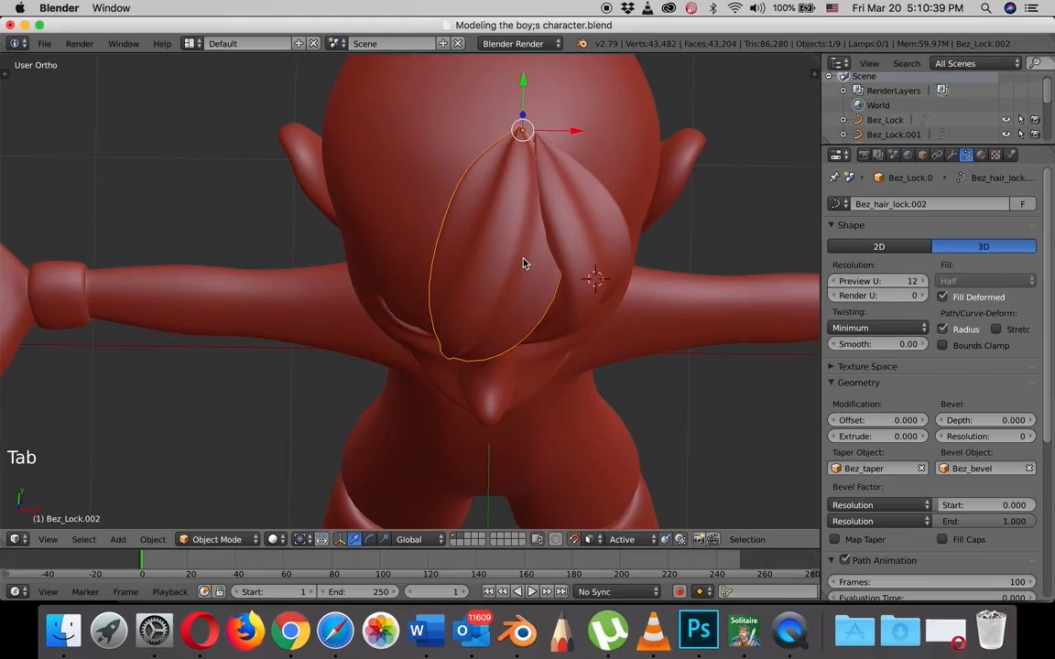
key(r)
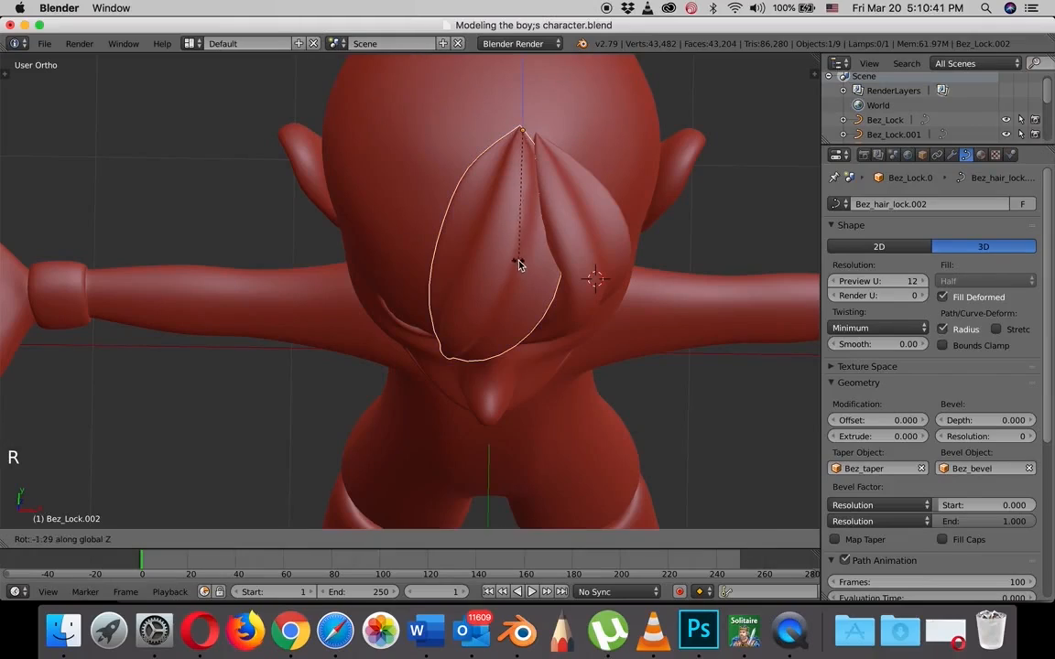
right_click(473, 252)
click(574, 540)
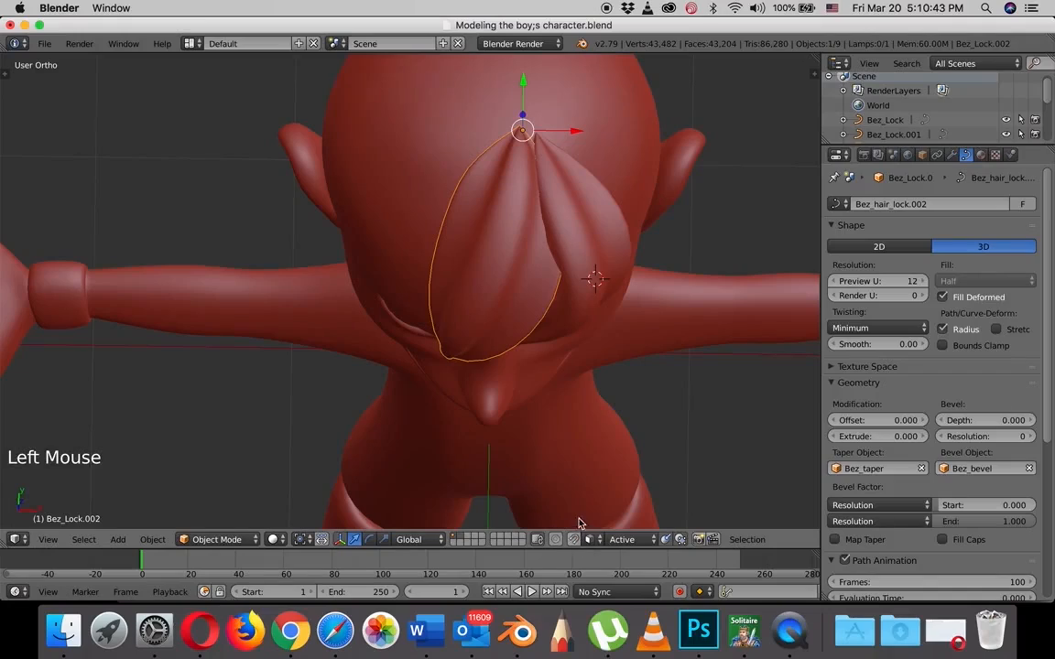
key(r)
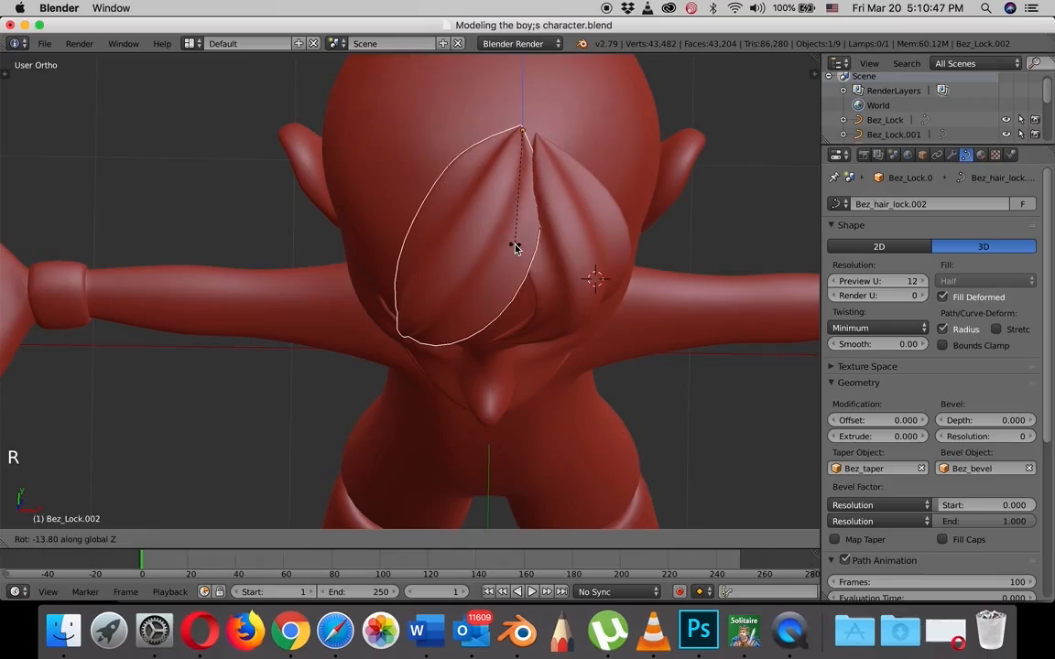
click(515, 244)
Nudge the rotated hair lock so that its root sits against the neighbouring lock on the crown.
drag(527, 107, 584, 141)
middle_drag(568, 266, 541, 198)
scroll(553, 198, down, 3)
scroll(553, 197, down, 1)
key(Tab)
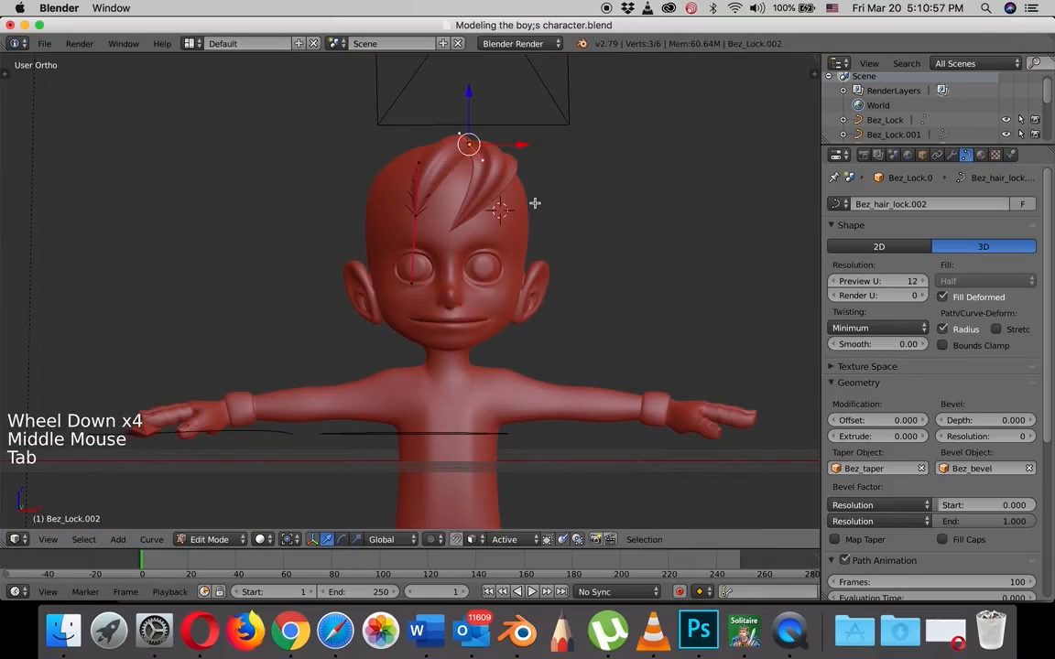
key(Tab)
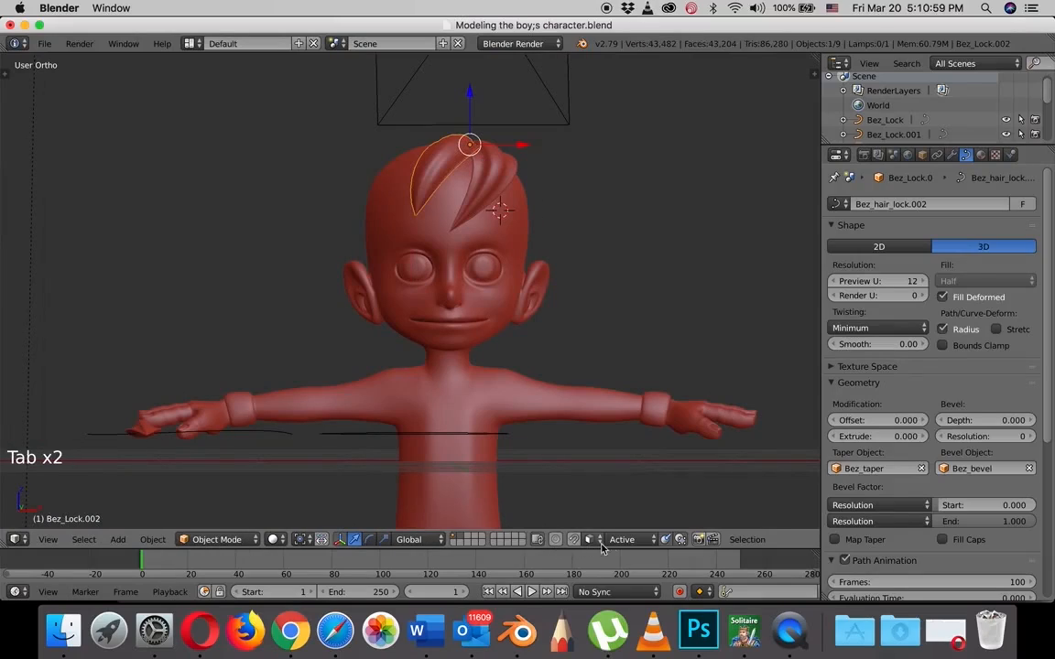
Turn snapping back on and keep proportional editing off.
click(555, 540)
click(597, 540)
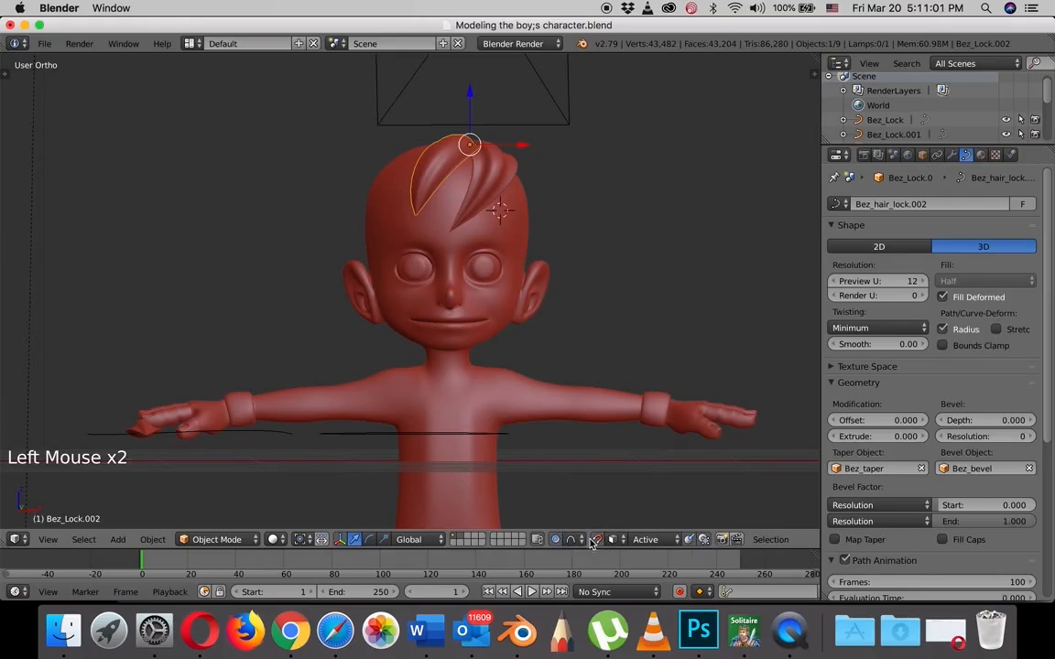
click(555, 541)
Examine the placement and shape of the two hair locks on the head from the front.
middle_drag(519, 265, 483, 296)
scroll(511, 265, down, 4)
scroll(488, 220, up, 4)
shift+middle_drag(467, 215, 463, 279)
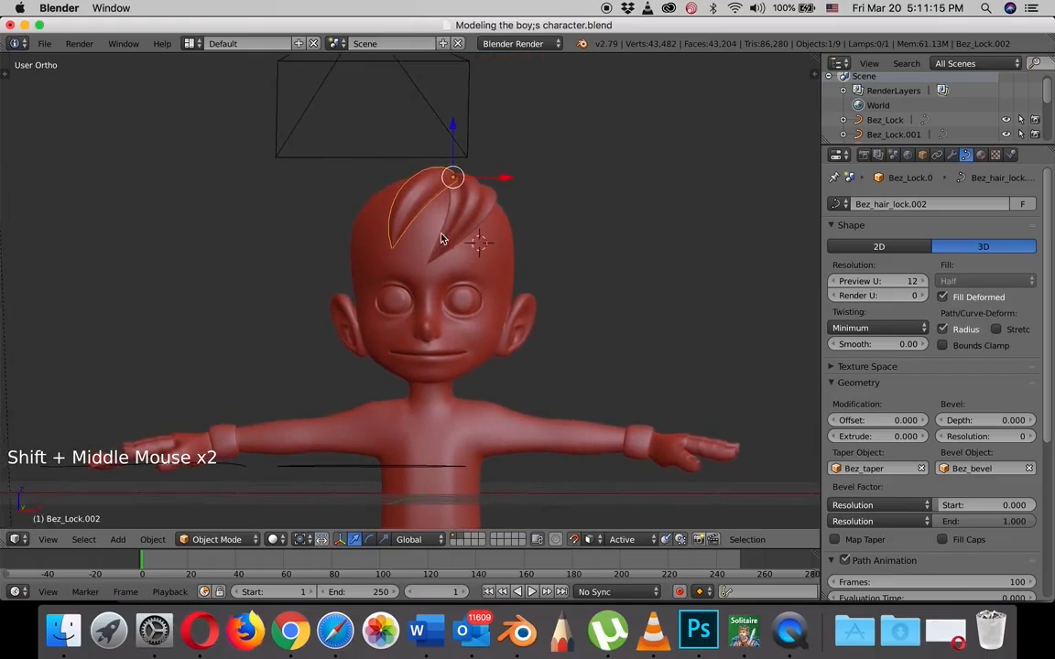
scroll(453, 247, up, 3)
shift+middle_drag(445, 212, 442, 265)
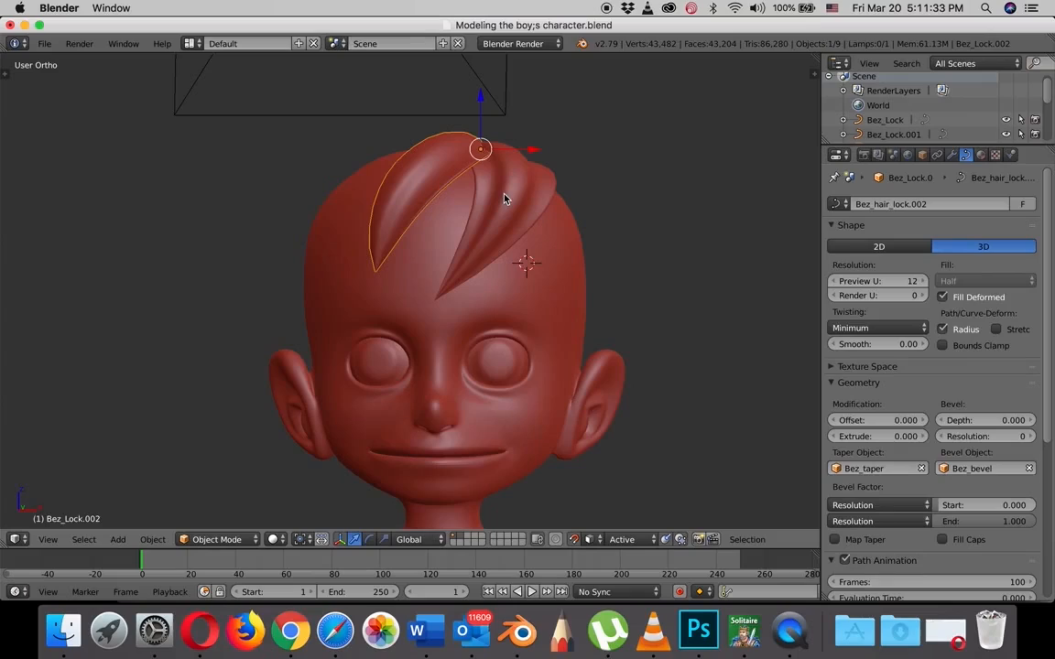
scroll(520, 197, down, 2)
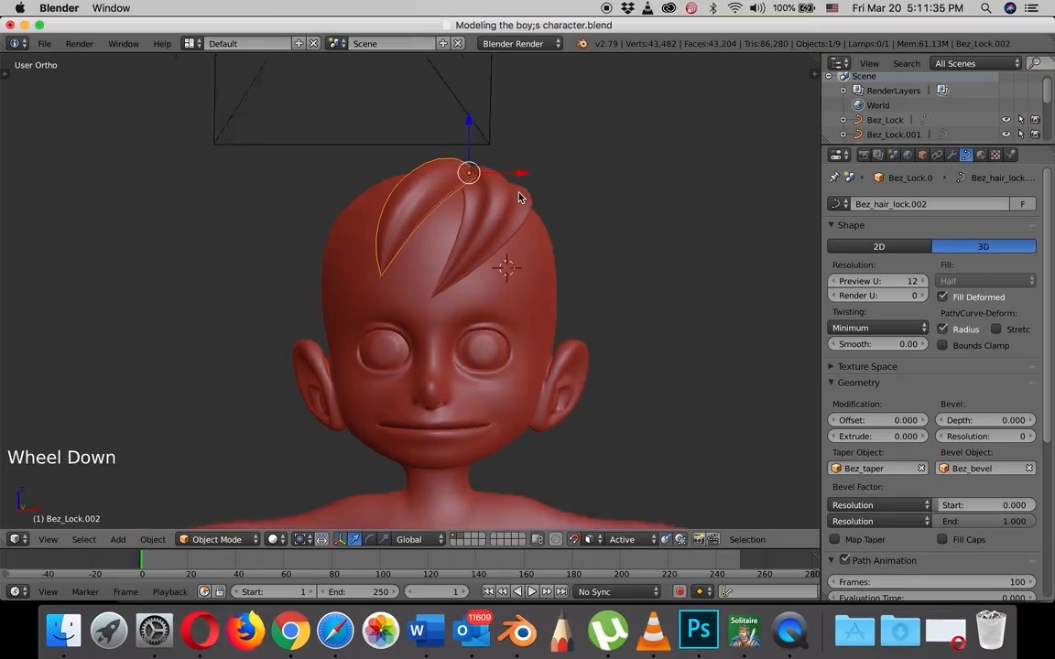
scroll(519, 197, up, 3)
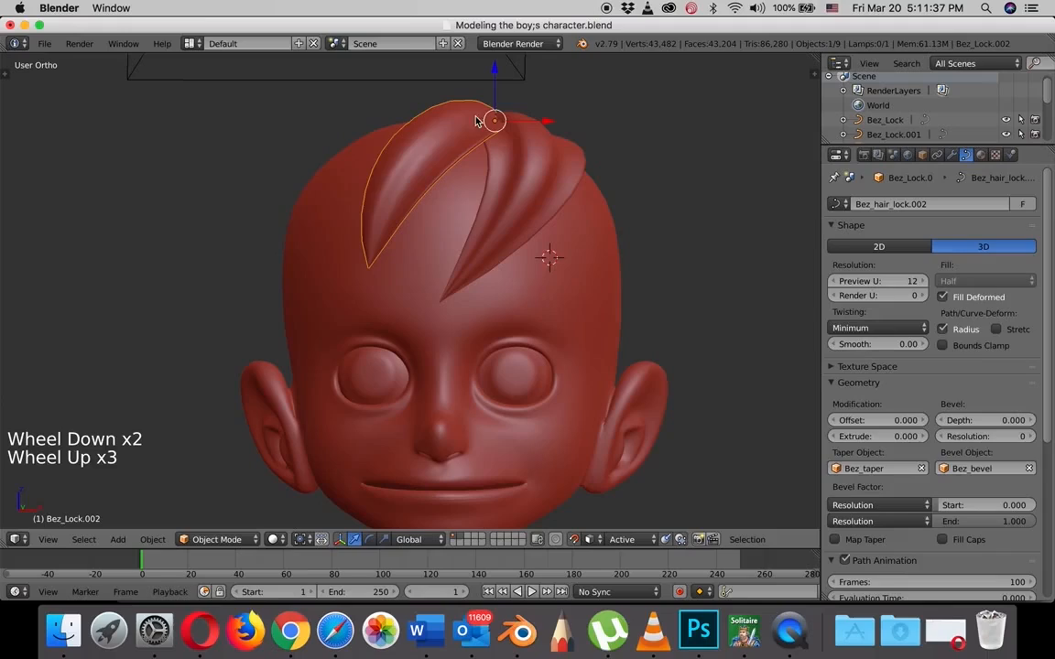
Convert the hair lock that points to the middle of the forehead from curve to mesh and open it in Edit Mode.
right_click(537, 183)
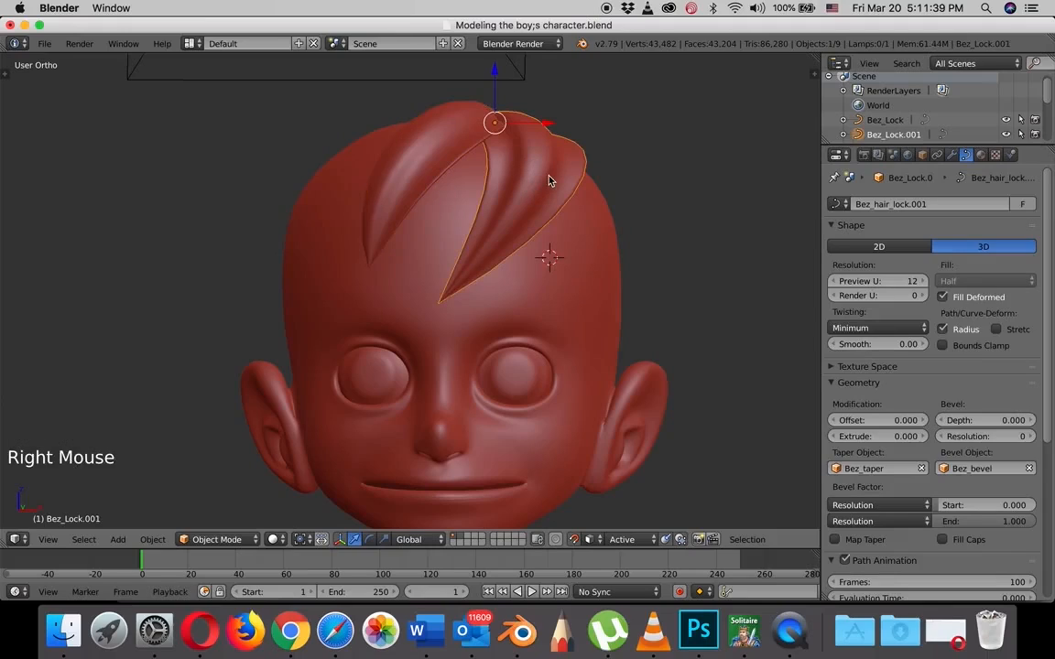
scroll(542, 181, down, 2)
shift+middle_drag(515, 216, 532, 153)
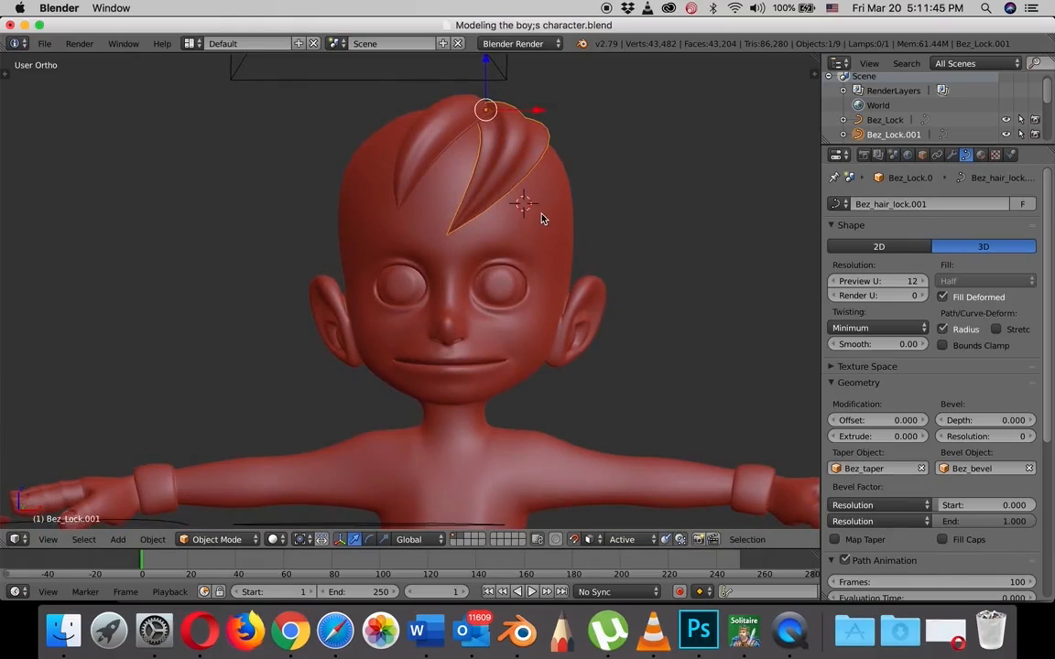
click(154, 542)
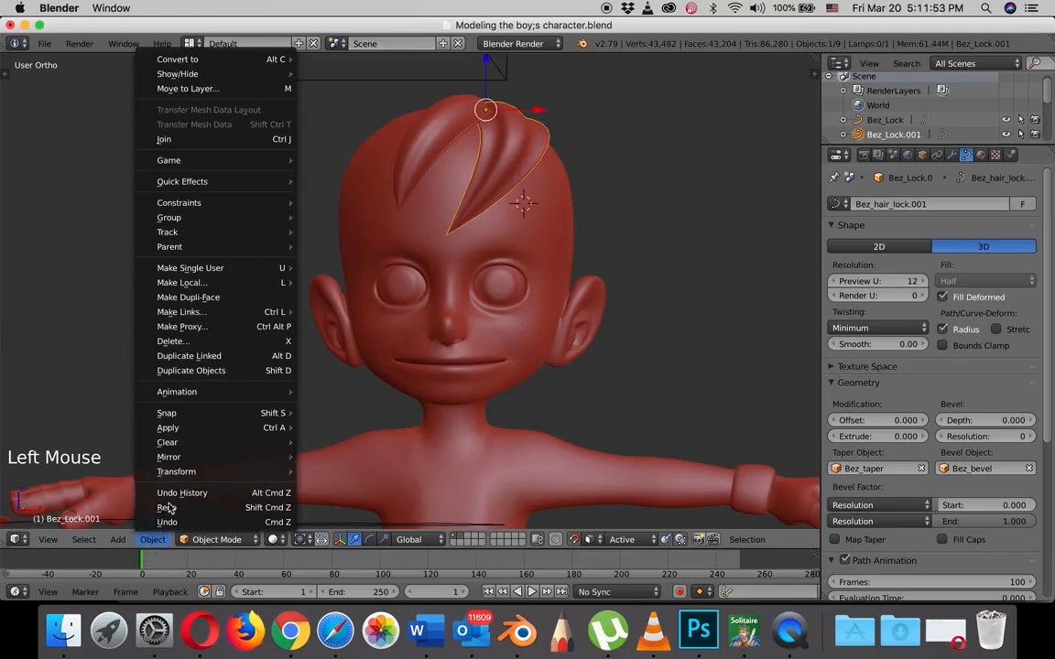
mouse_move(197, 56)
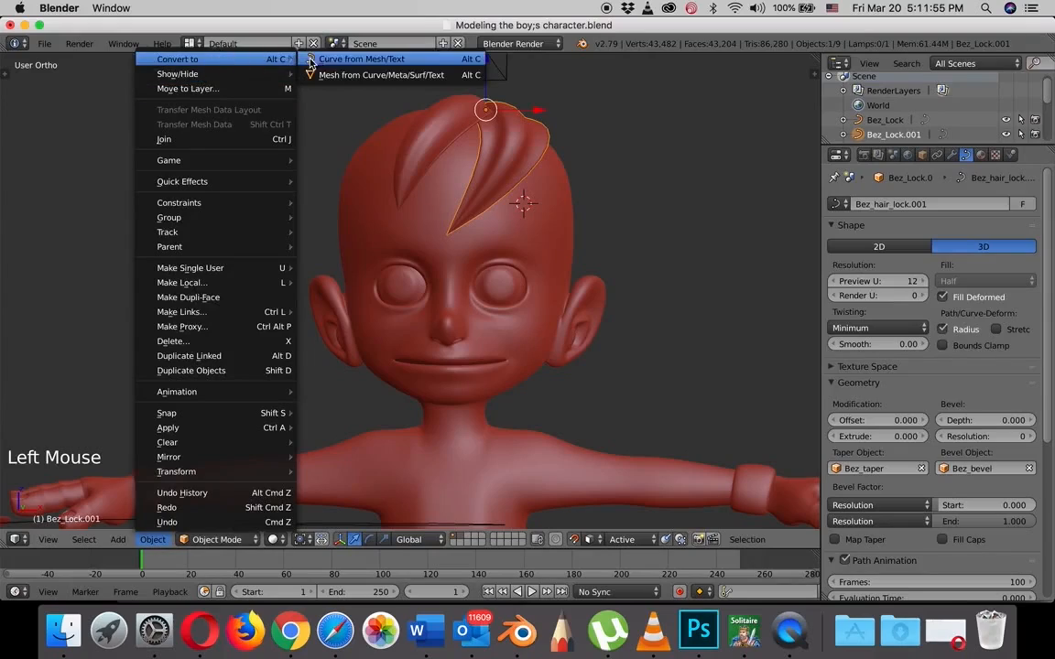
click(374, 75)
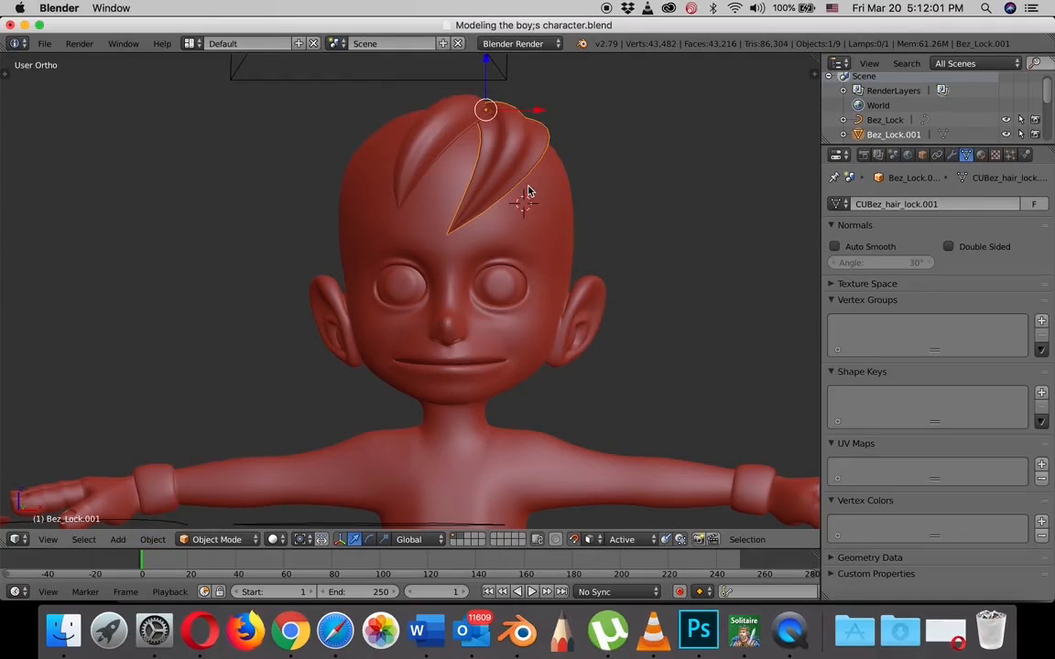
key(Tab)
middle_drag(528, 191, 467, 257)
Select the converted hair lock, add the boy's body mesh to the selection, and join them into one object.
scroll(506, 199, up, 4)
scroll(454, 260, down, 4)
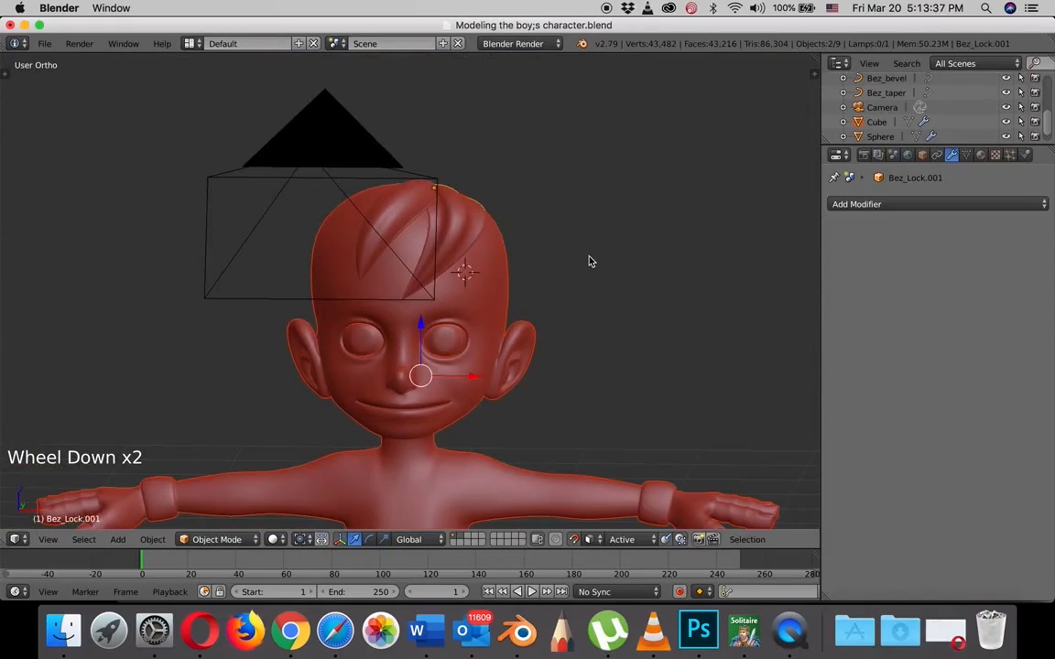
scroll(583, 260, up, 2)
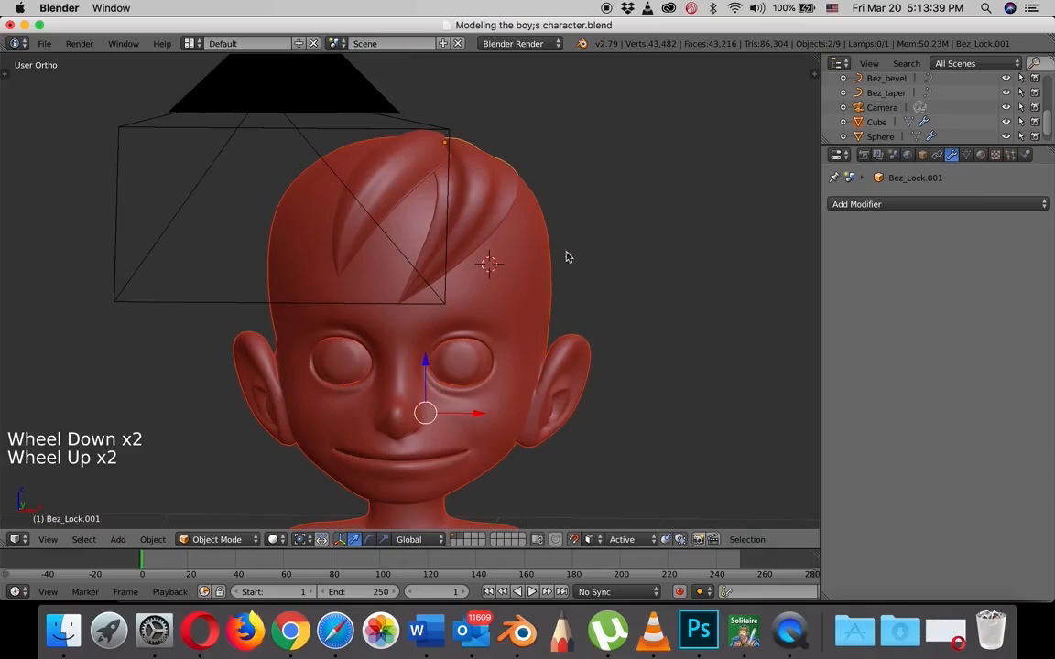
right_click(478, 218)
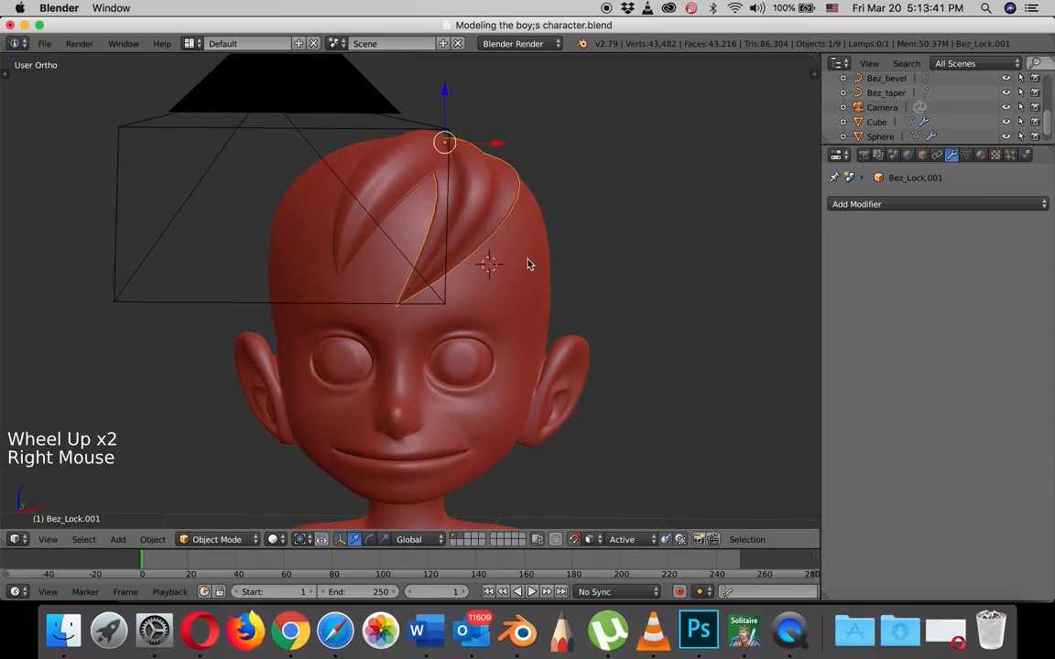
key(shift)
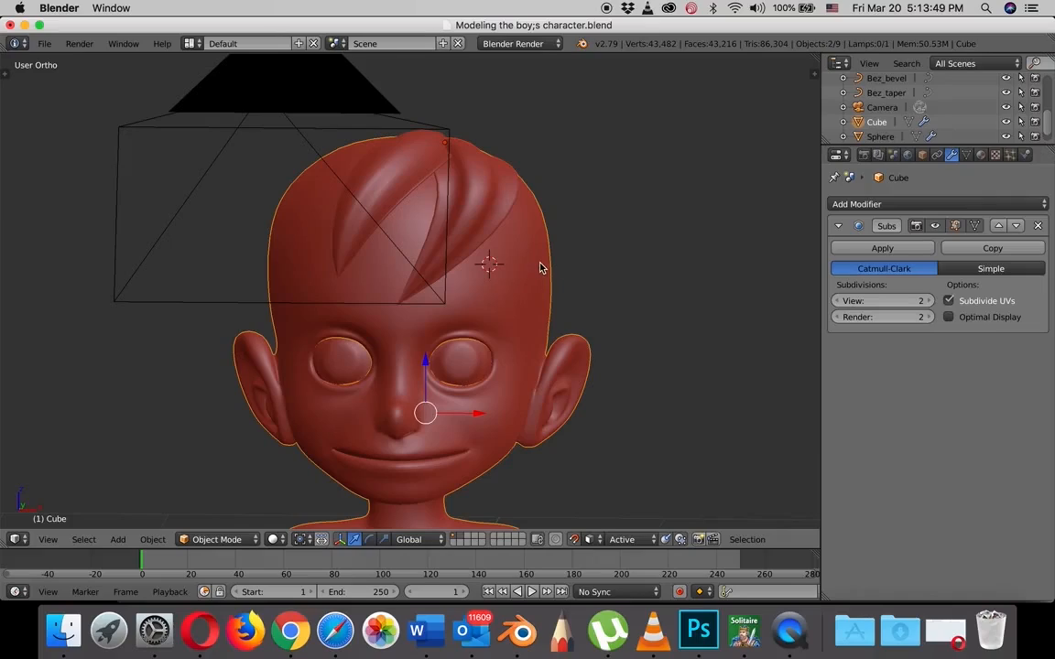
key(ctrl)
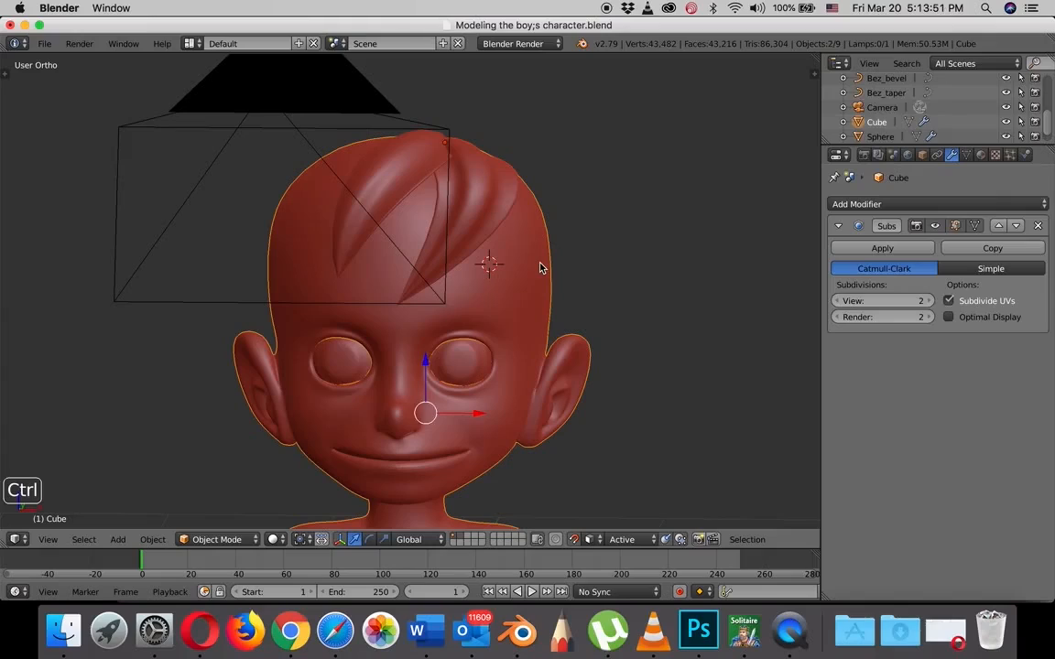
key(ctrl+j)
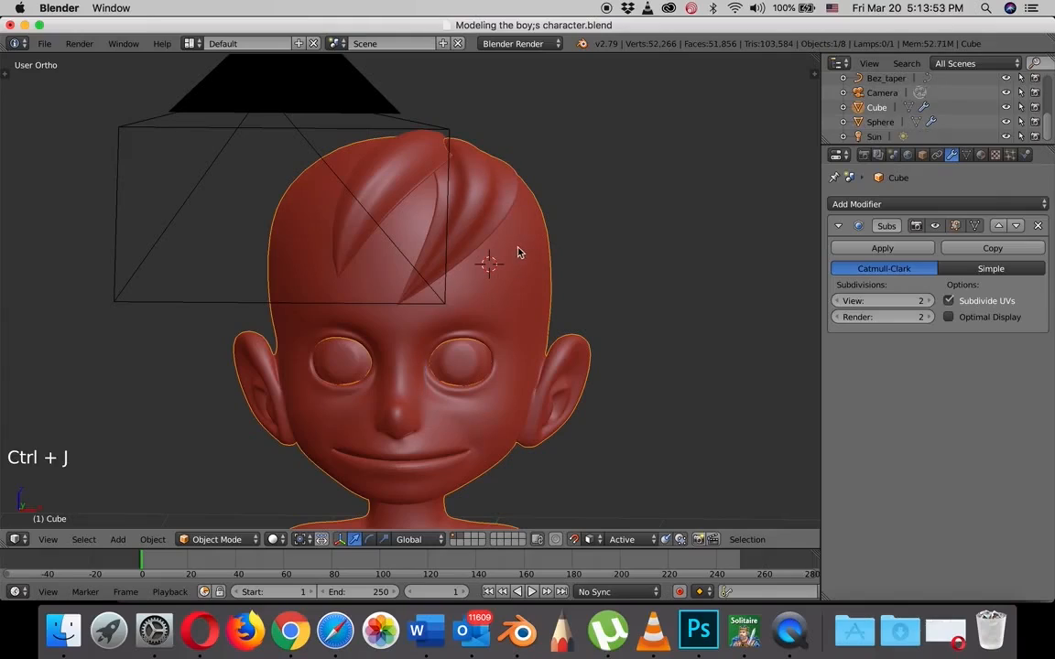
Open the joined mesh in Edit Mode and examine how the hair lock's faces sit on the head from front and side.
scroll(515, 250, up, 2)
key(Tab)
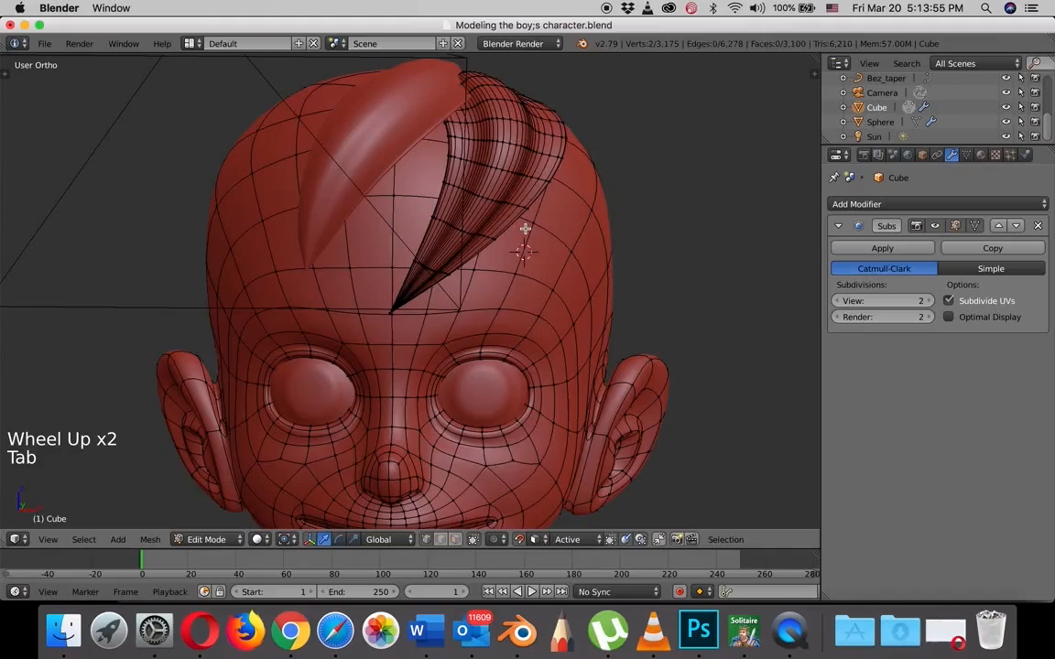
middle_drag(520, 228, 542, 225)
scroll(542, 226, down, 3)
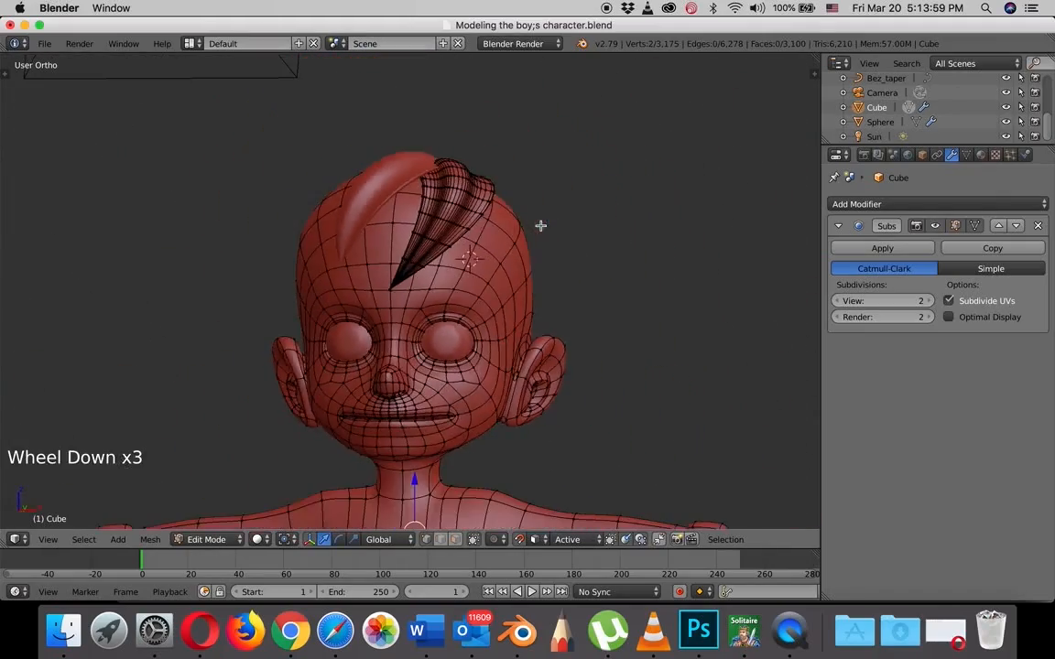
middle_drag(487, 247, 419, 257)
scroll(421, 255, up, 4)
scroll(421, 254, down, 3)
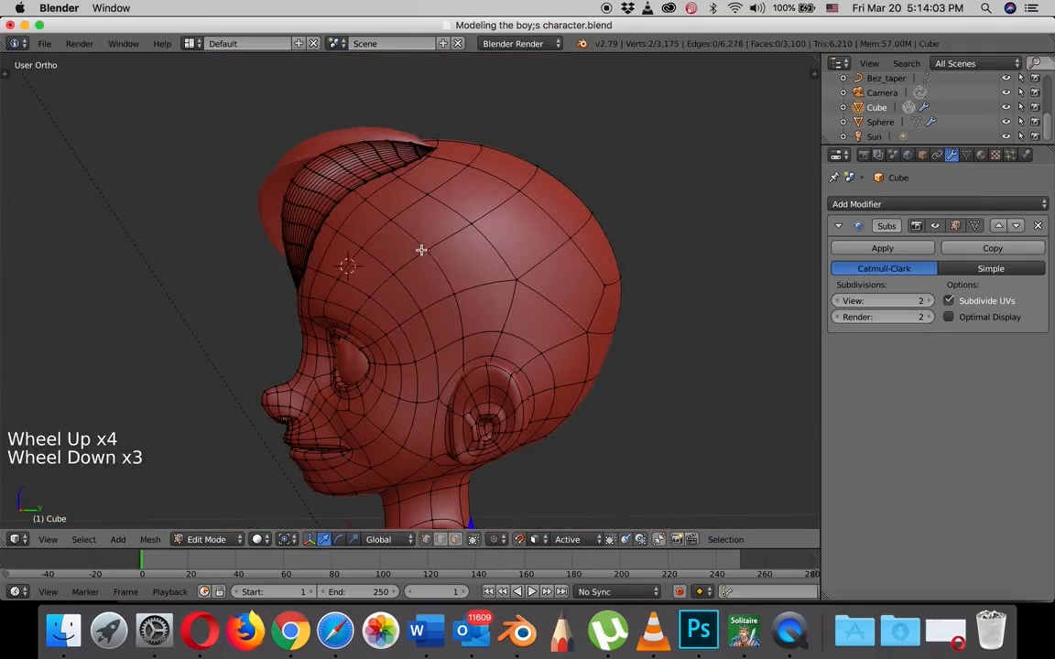